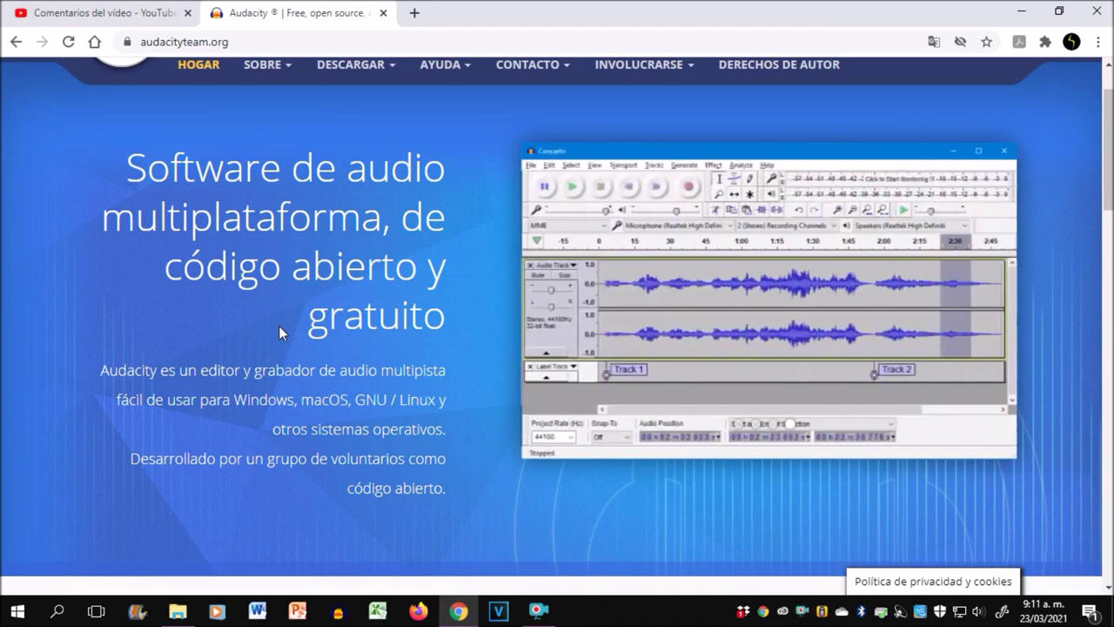
- Look over the Audacity home page down to the download section and the latest posts
{"action": "scroll", "coordinate": [279, 327], "scroll_direction": "down", "scroll_amount": 1}
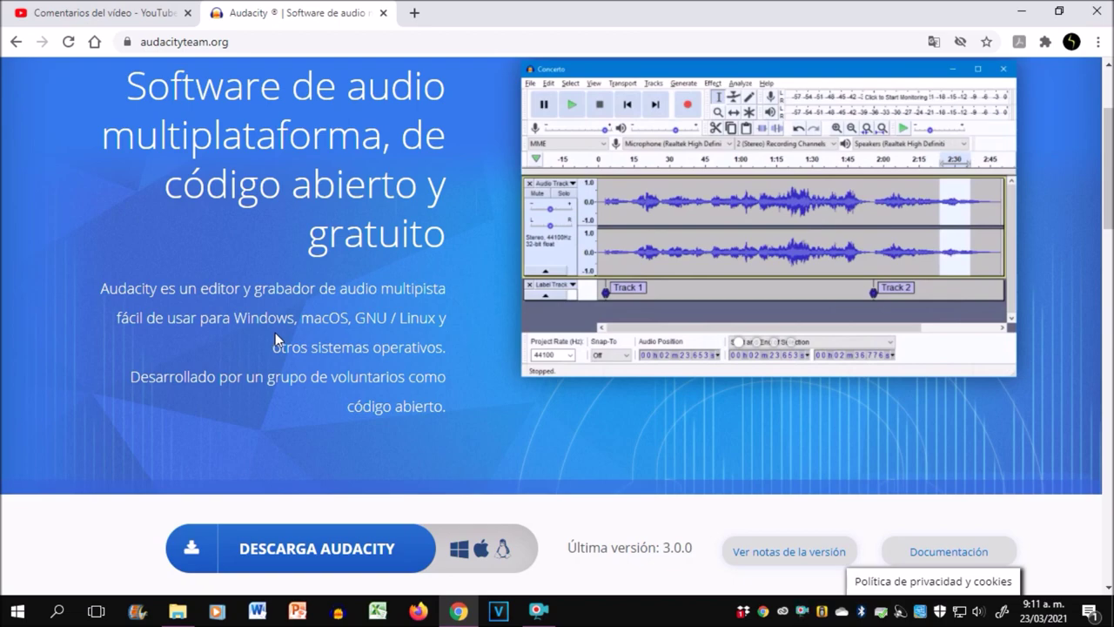
{"action": "scroll", "coordinate": [276, 332], "scroll_direction": "down", "scroll_amount": 4}
{"action": "scroll", "coordinate": [276, 353], "scroll_direction": "up", "scroll_amount": 5}
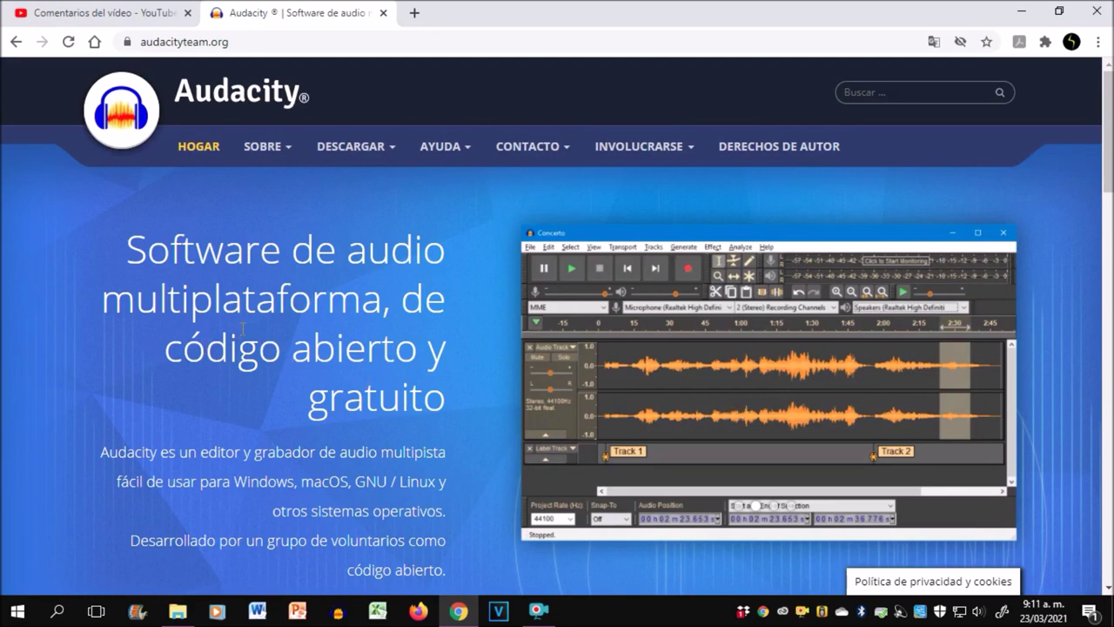
{"action": "scroll", "coordinate": [61, 478], "scroll_direction": "down", "scroll_amount": 4}
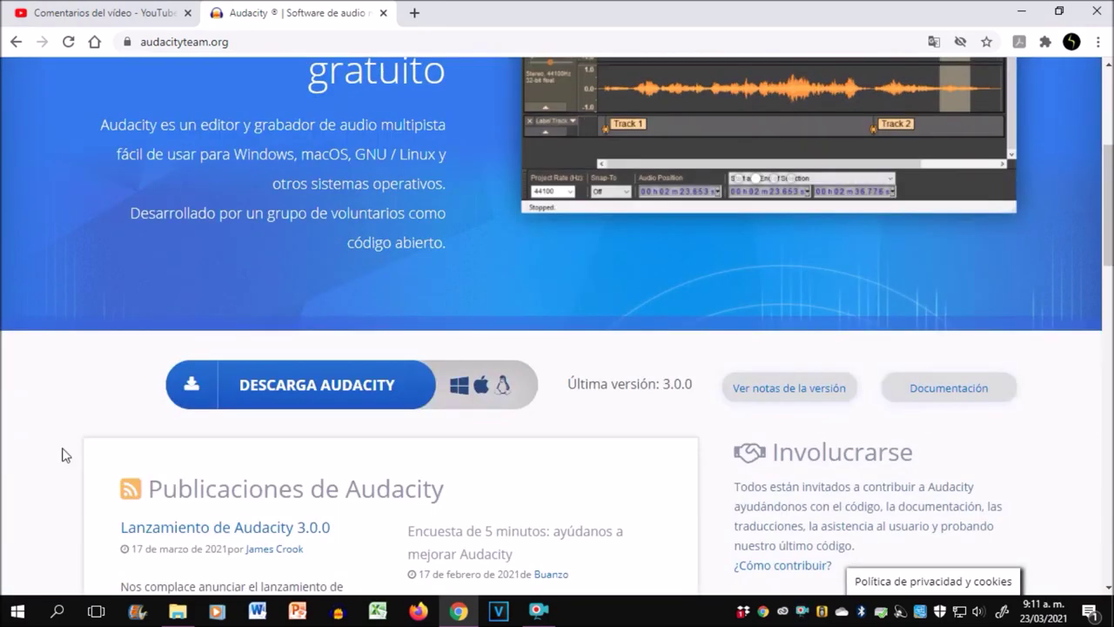
{"action": "scroll", "coordinate": [62, 455], "scroll_direction": "up", "scroll_amount": 1}
{"action": "scroll", "coordinate": [62, 456], "scroll_direction": "up", "scroll_amount": 3}
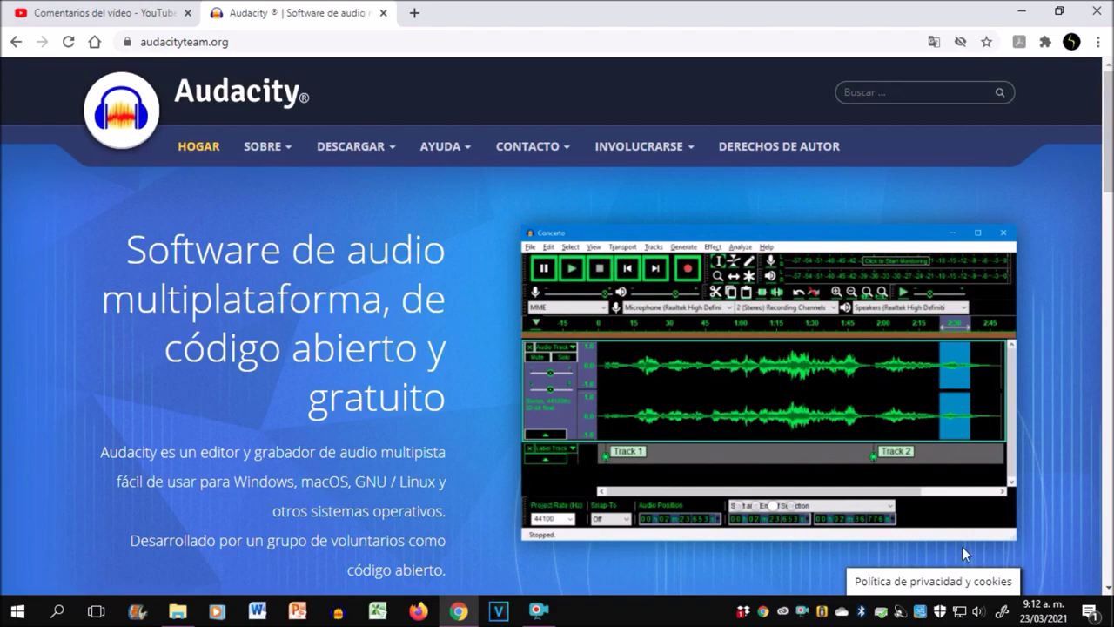
{"action": "scroll", "coordinate": [319, 389], "scroll_direction": "down", "scroll_amount": 3}
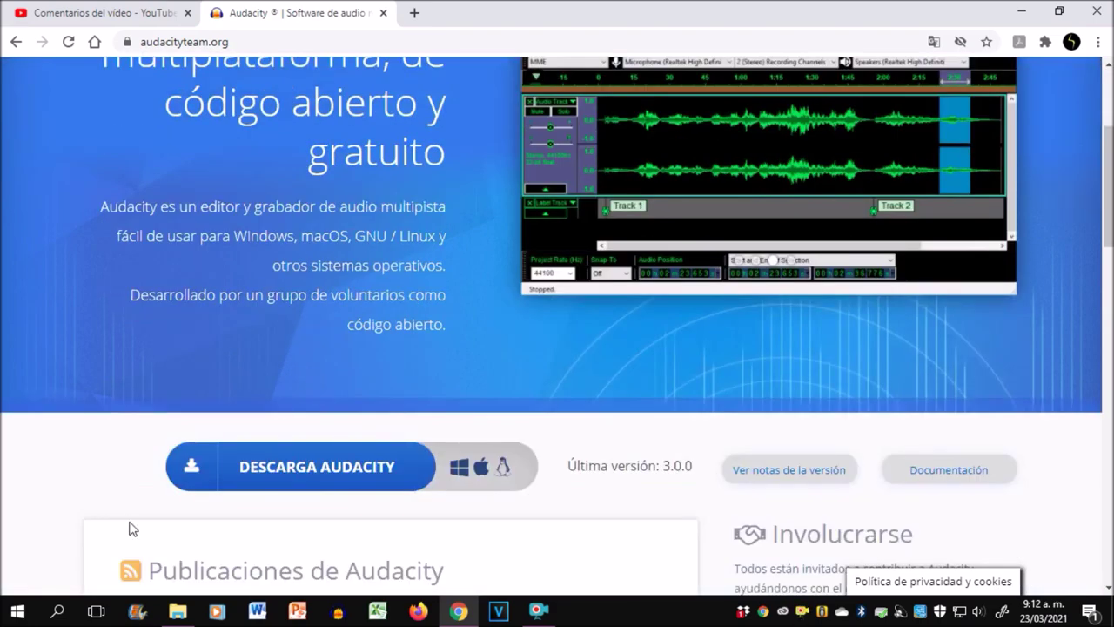
{"action": "scroll", "coordinate": [21, 507], "scroll_direction": "down", "scroll_amount": 2}
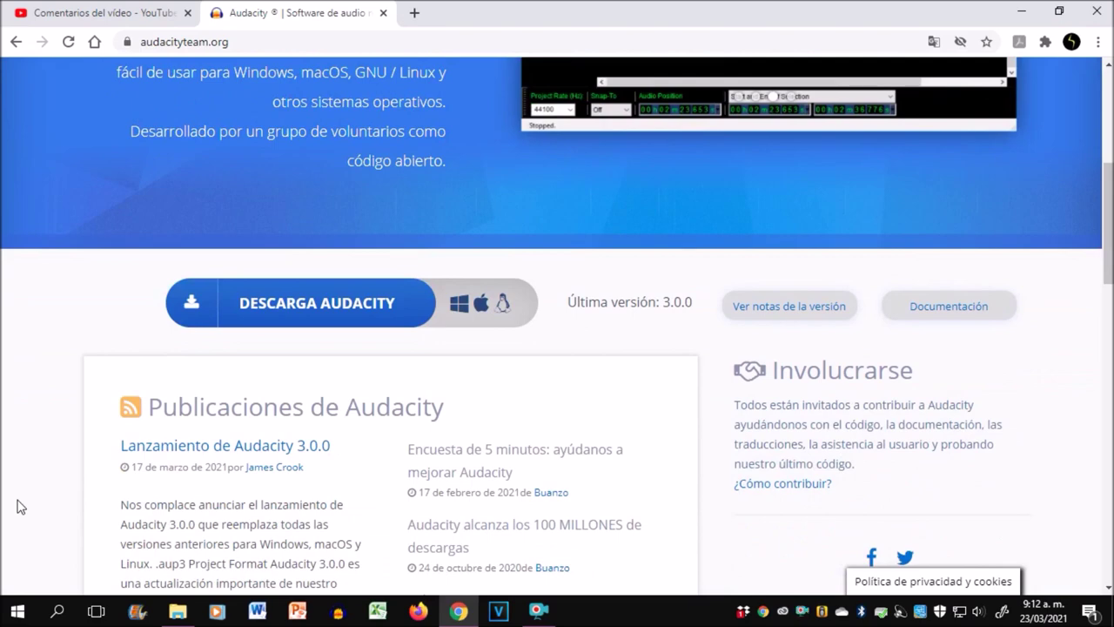
{"action": "scroll", "coordinate": [111, 460], "scroll_direction": "down", "scroll_amount": 2}
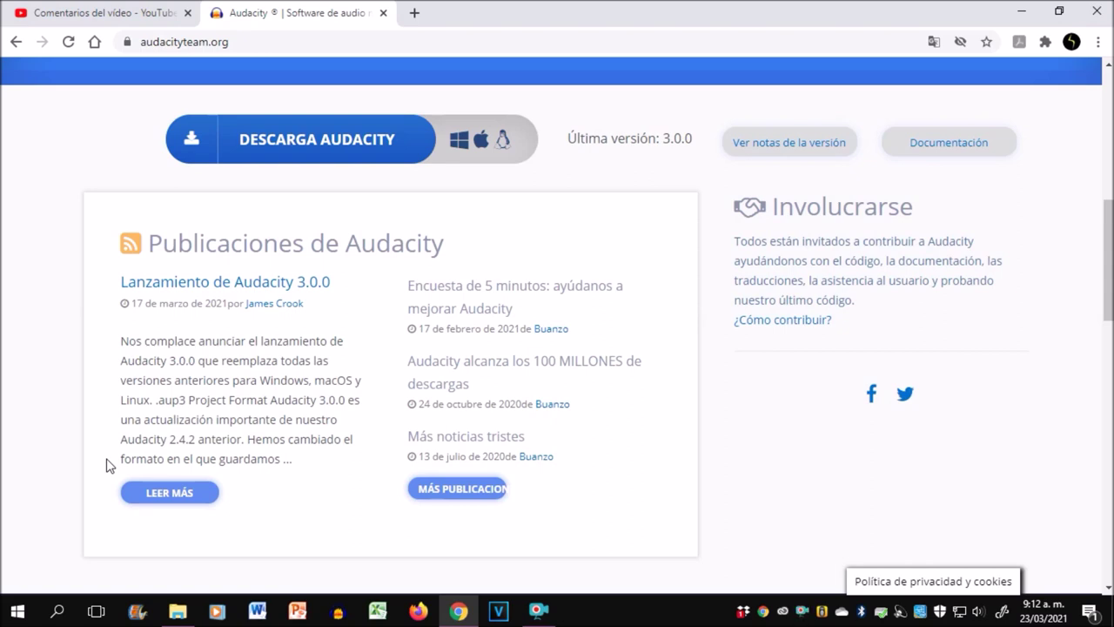
- Open the full Audacity 3.0.0 release post in a new tab and go to its .aup3 project format section
{"action": "left_click", "coordinate": [1084, 61]}
{"action": "scroll", "coordinate": [172, 504], "scroll_direction": "down", "scroll_amount": 1}
{"action": "scroll", "coordinate": [169, 474], "scroll_direction": "up", "scroll_amount": 1}
{"action": "middle_click", "coordinate": [182, 435]}
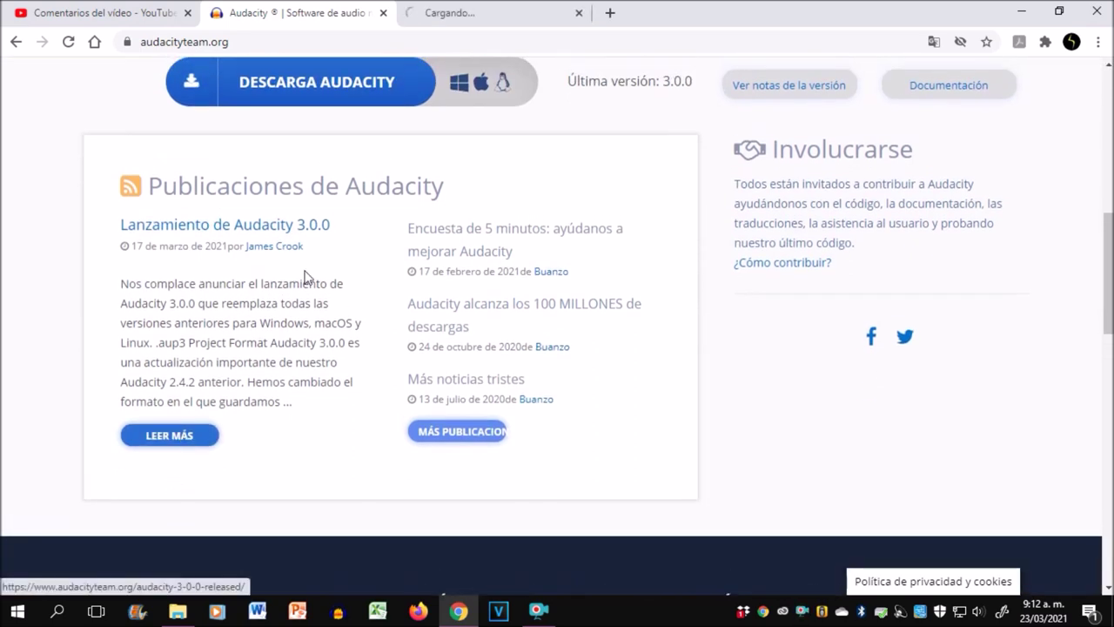
{"action": "left_click", "coordinate": [482, 8]}
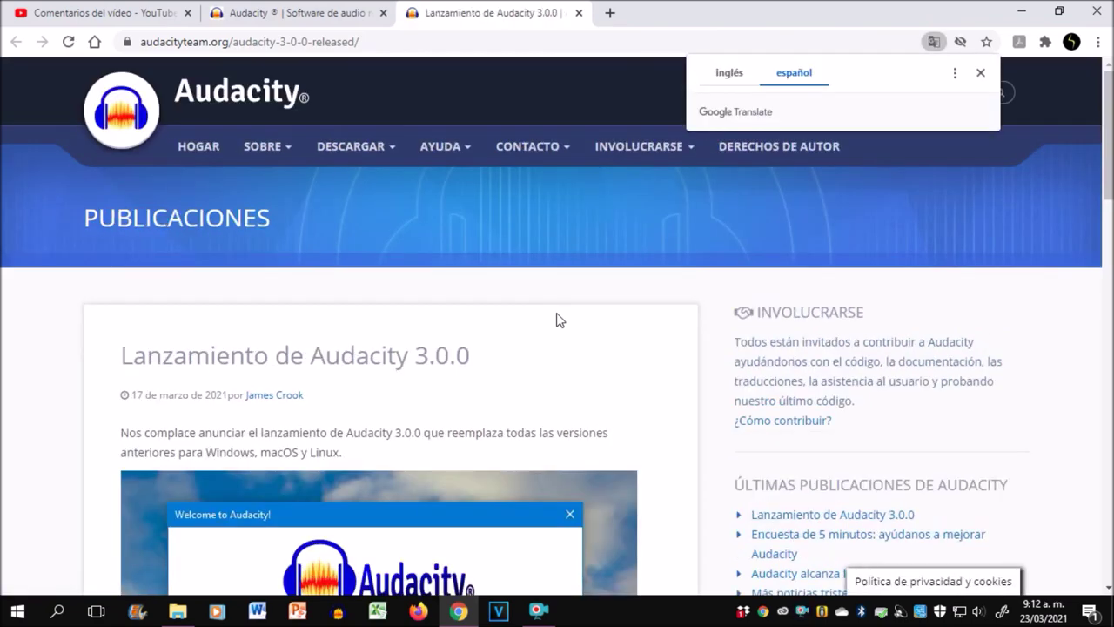
{"action": "scroll", "coordinate": [557, 320], "scroll_direction": "down", "scroll_amount": 5}
{"action": "scroll", "coordinate": [395, 430], "scroll_direction": "down", "scroll_amount": 3}
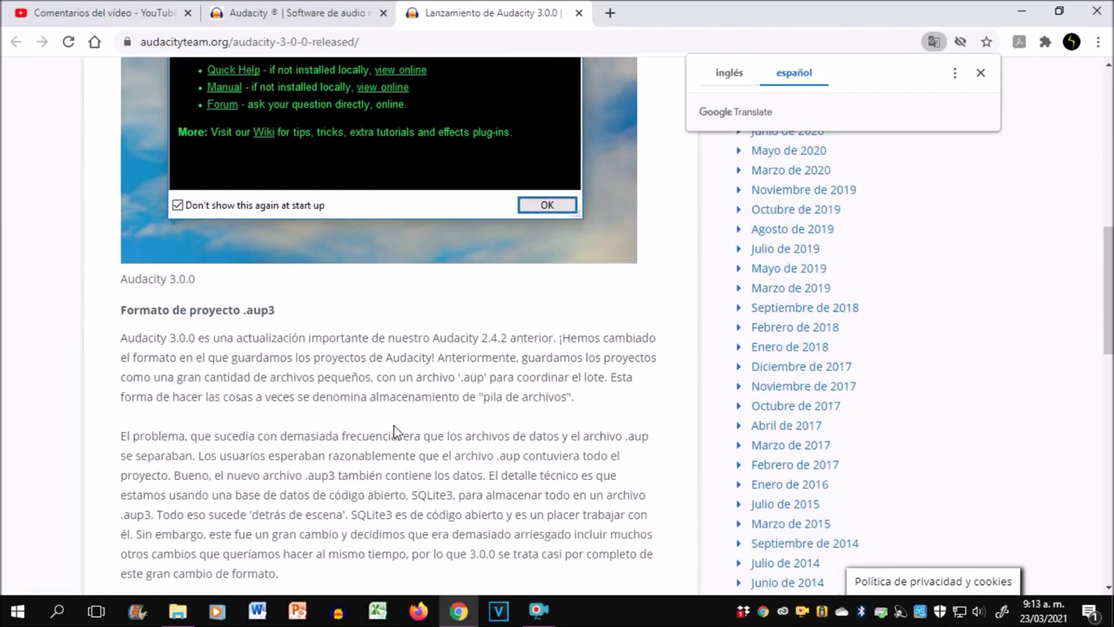
- Switch to File Explorer and examine the .au files in the d00, d01 and d02 subfolders of remaster_data\e00
{"action": "left_click", "coordinate": [178, 611]}
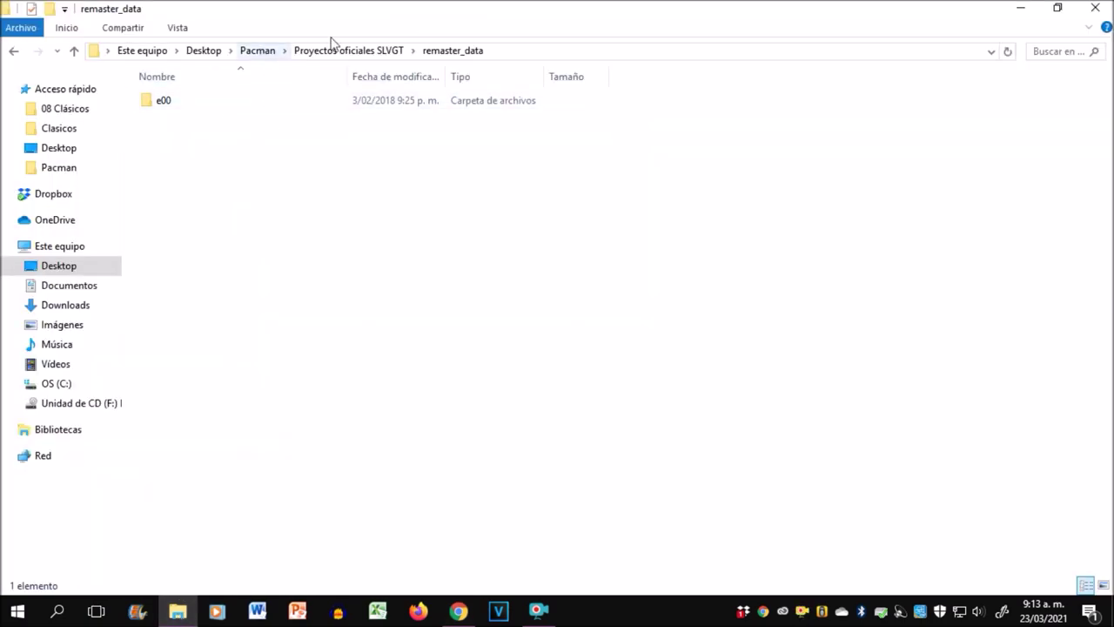
{"action": "left_click", "coordinate": [192, 102]}
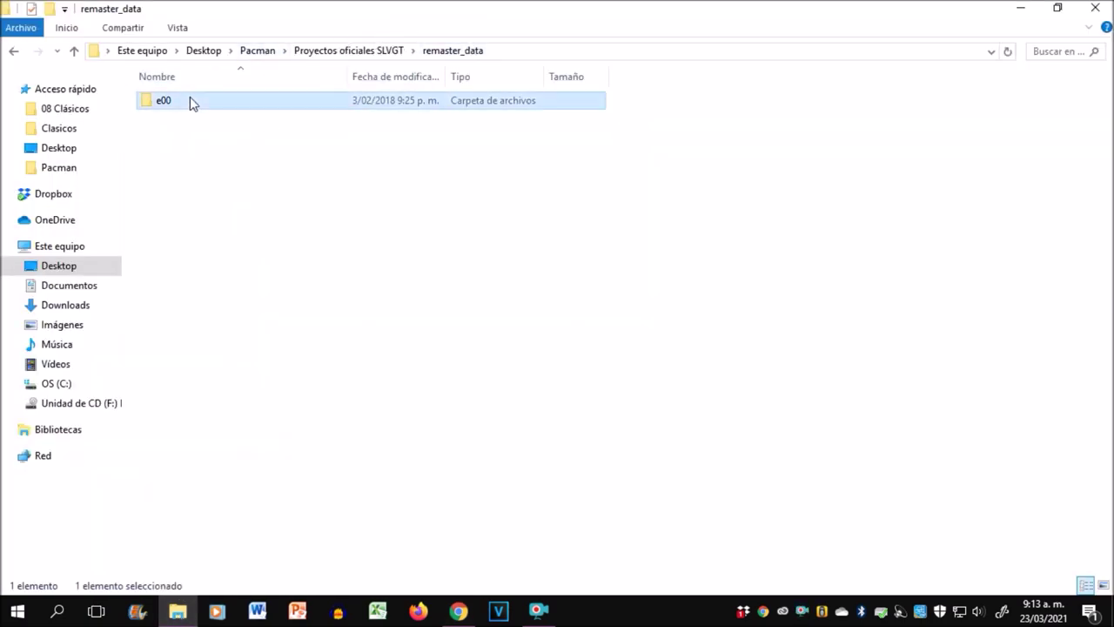
{"action": "double_click", "coordinate": [192, 103]}
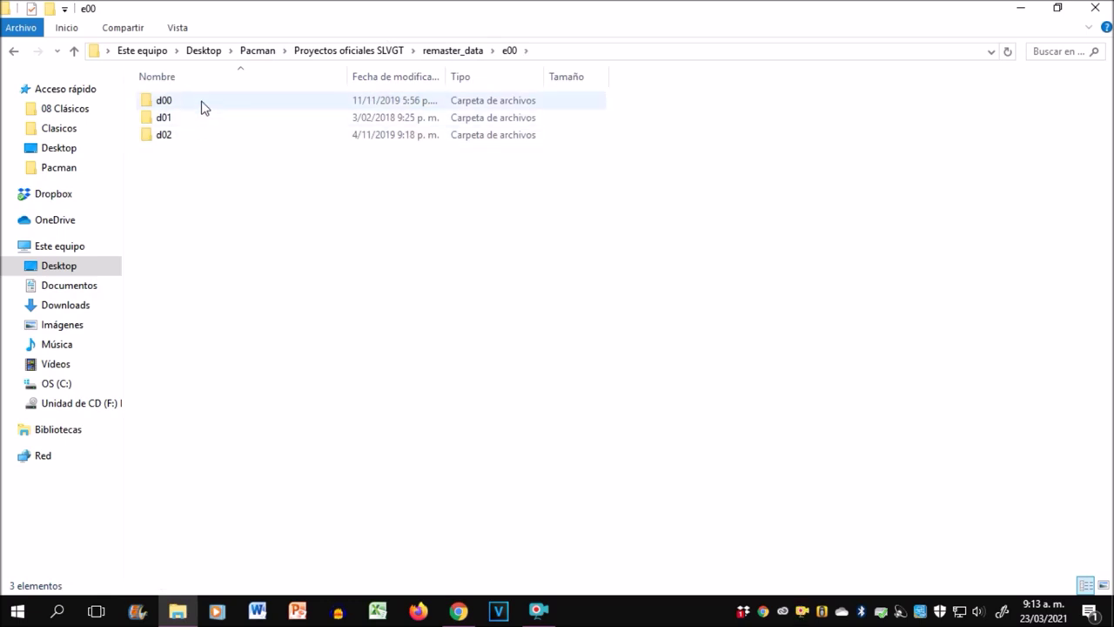
{"action": "double_click", "coordinate": [201, 103]}
{"action": "scroll", "coordinate": [265, 253], "scroll_direction": "down", "scroll_amount": 20}
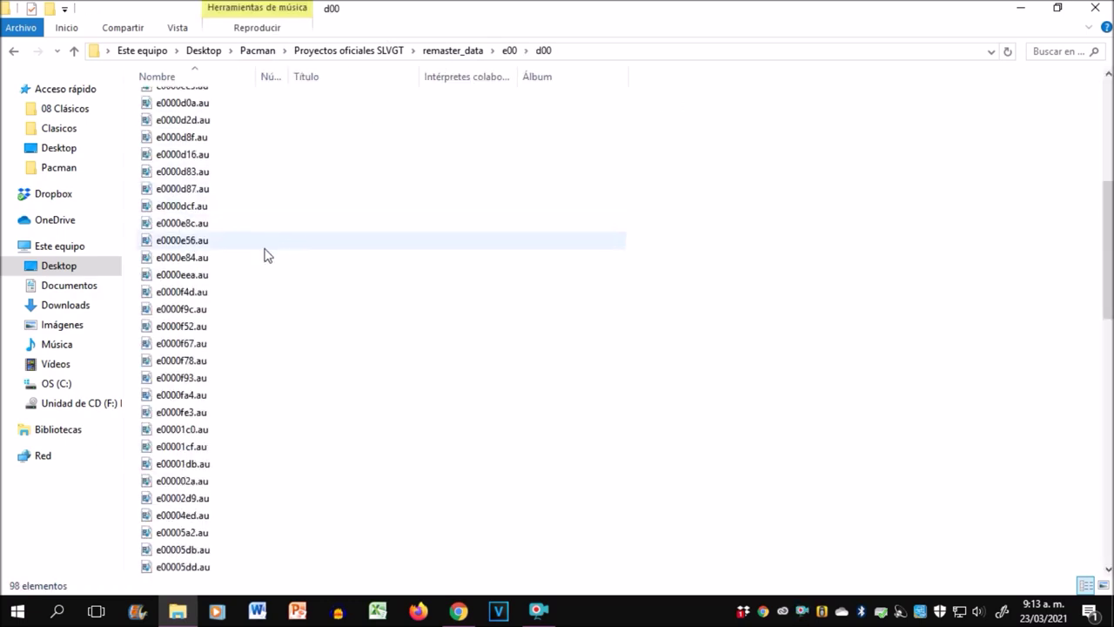
{"action": "left_click", "coordinate": [510, 51]}
{"action": "double_click", "coordinate": [200, 124]}
{"action": "scroll", "coordinate": [472, 294], "scroll_direction": "down", "scroll_amount": 2}
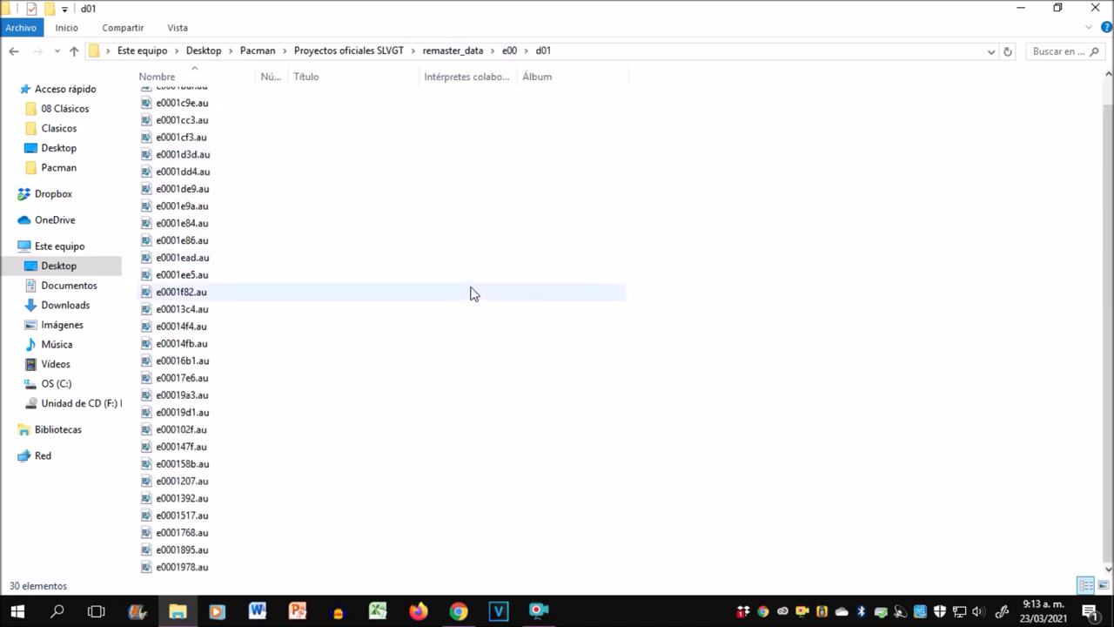
{"action": "left_click", "coordinate": [509, 50]}
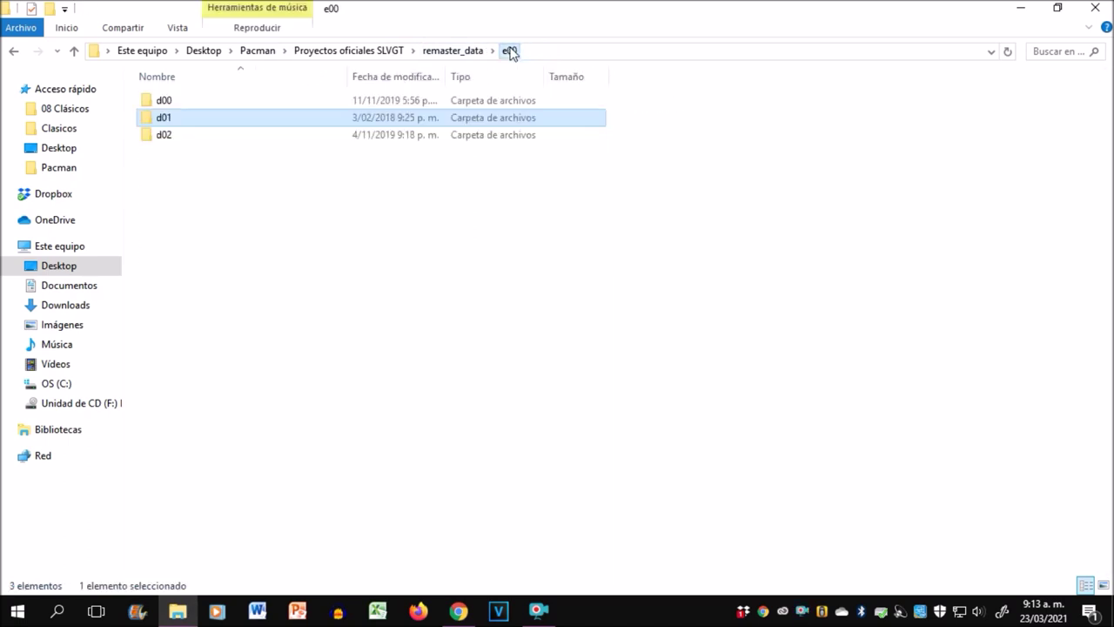
{"action": "double_click", "coordinate": [165, 135]}
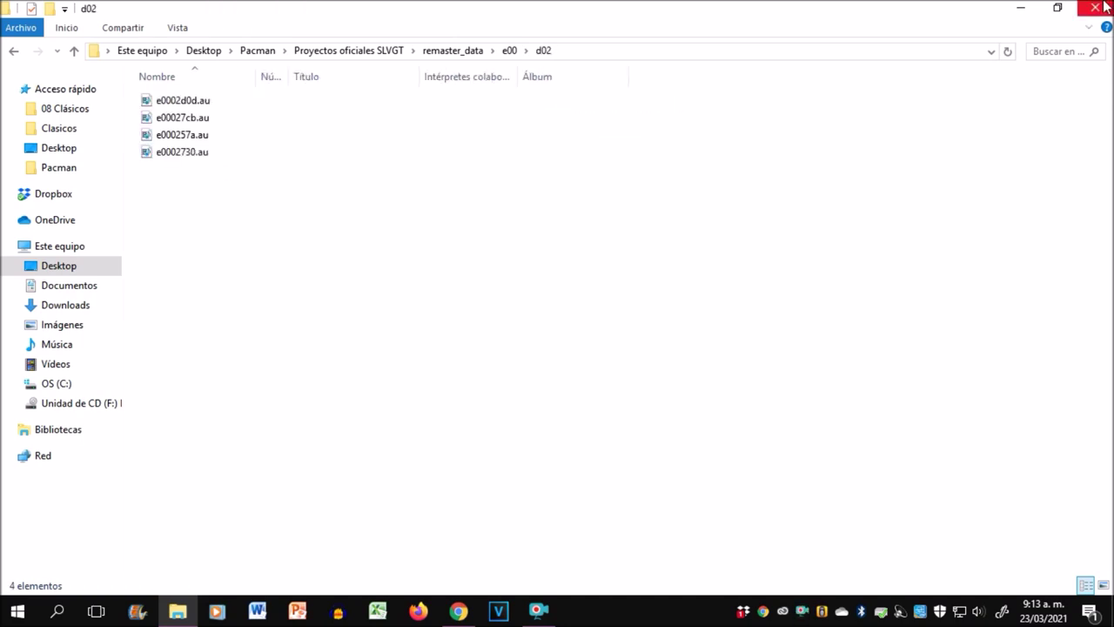
- Compare the release post's .aup3 format section with the d02 folder, fitting its name column and selecting all the .au files
{"action": "left_click", "coordinate": [458, 611]}
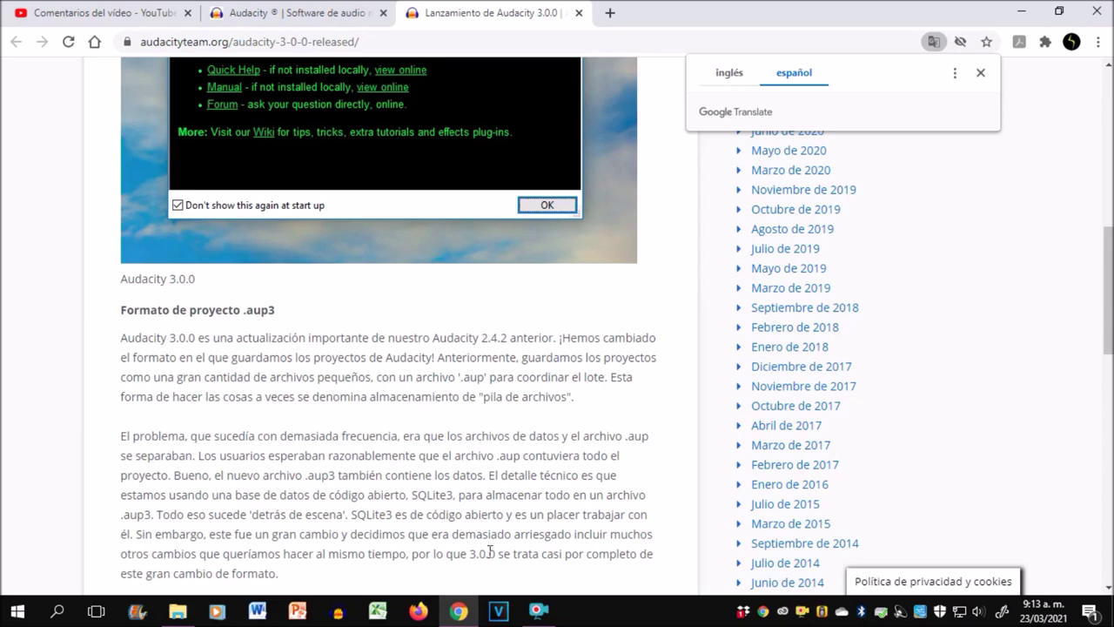
{"action": "left_click", "coordinate": [177, 610]}
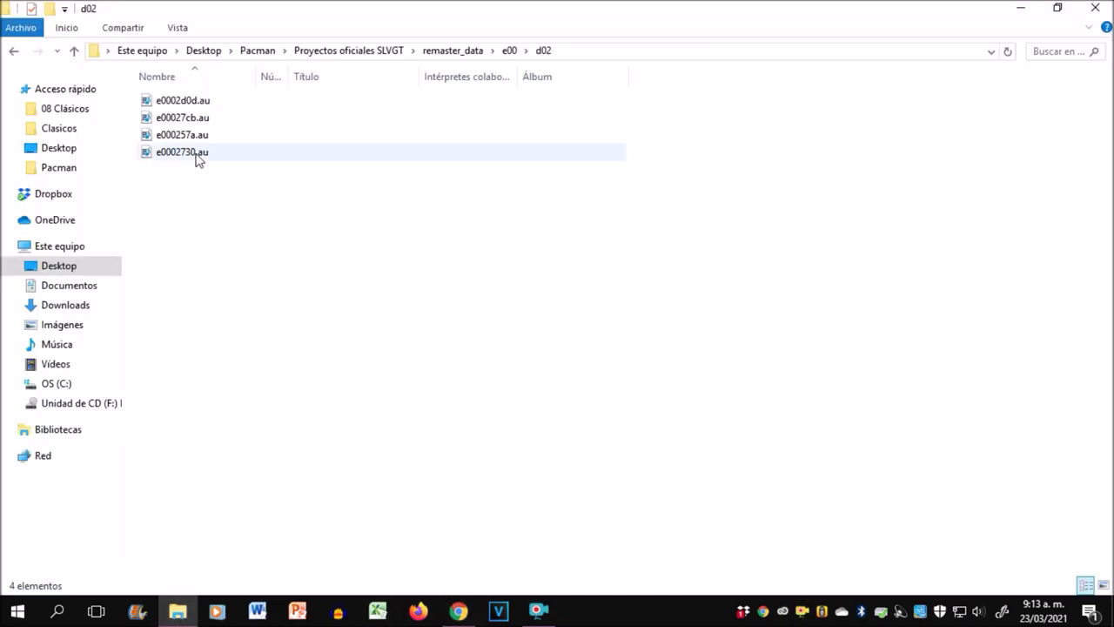
{"action": "double_click", "coordinate": [253, 76]}
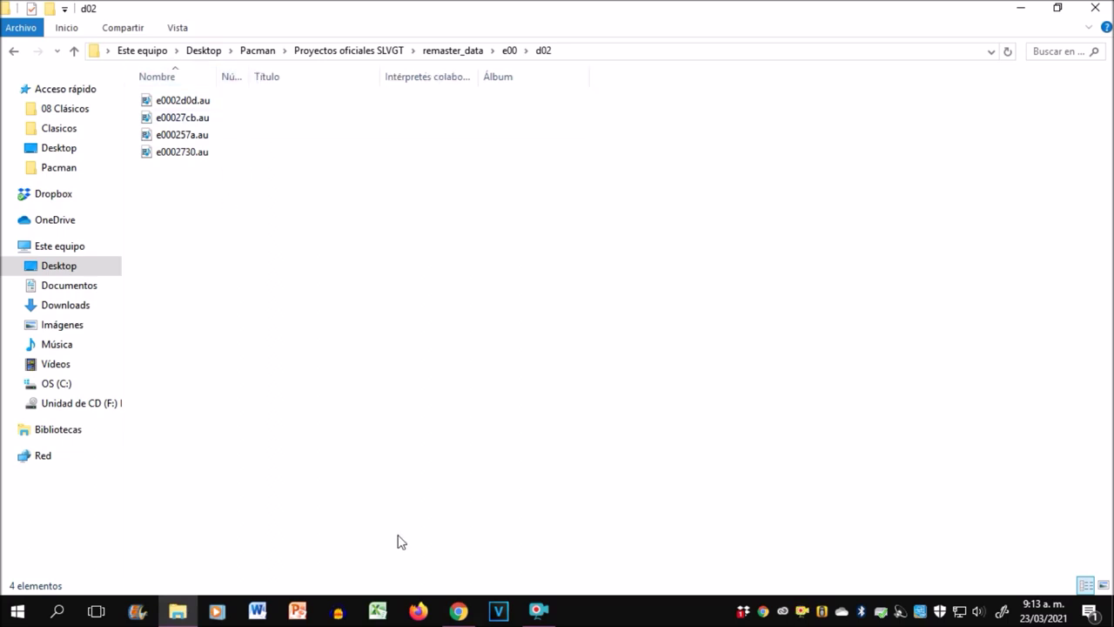
{"action": "left_click", "coordinate": [459, 612]}
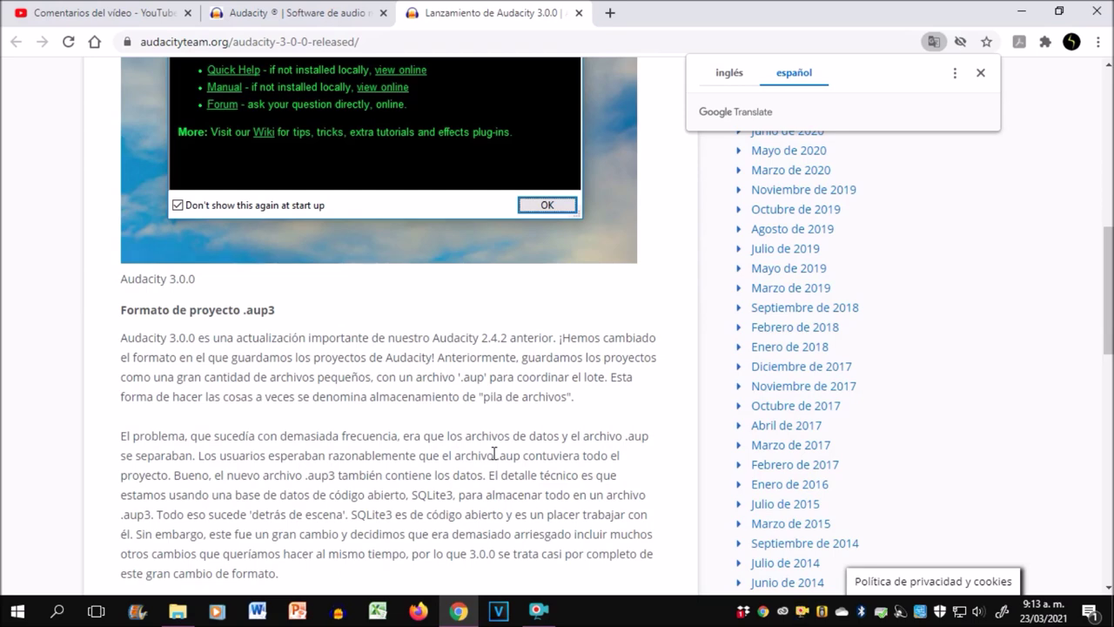
{"action": "scroll", "coordinate": [493, 453], "scroll_direction": "down", "scroll_amount": 2}
{"action": "left_click", "coordinate": [178, 610]}
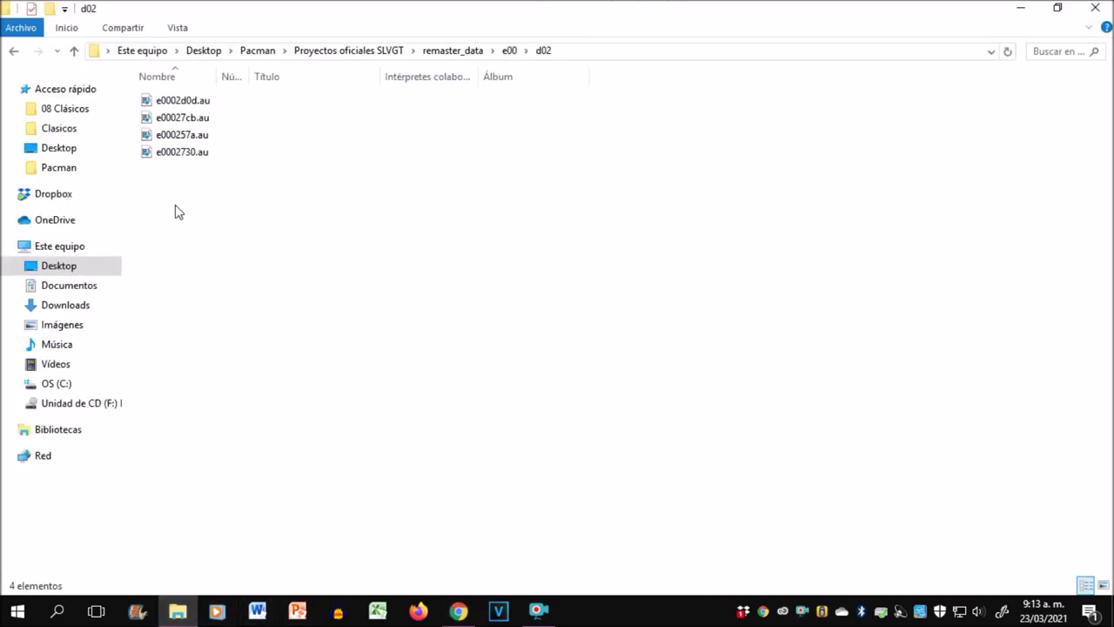
{"action": "left_click_drag", "start_coordinate": [170, 238], "coordinate": [160, 97]}
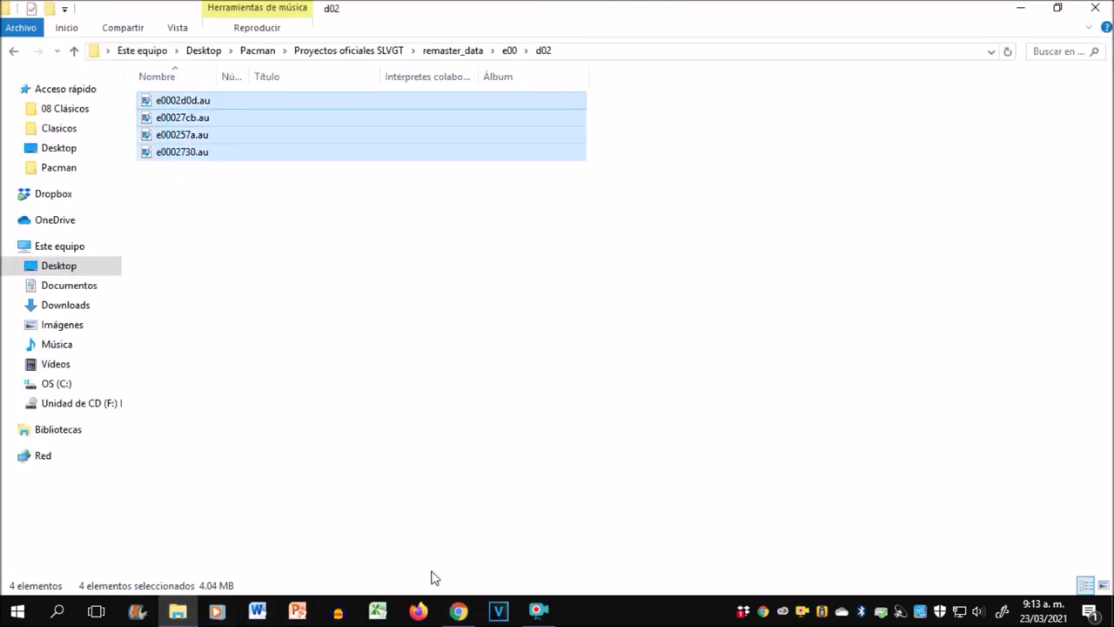
- Switch back to the release post in Chrome and read through its .aup3, label sounds and noise gate, and fixed bugs sections
{"action": "left_click", "coordinate": [459, 610]}
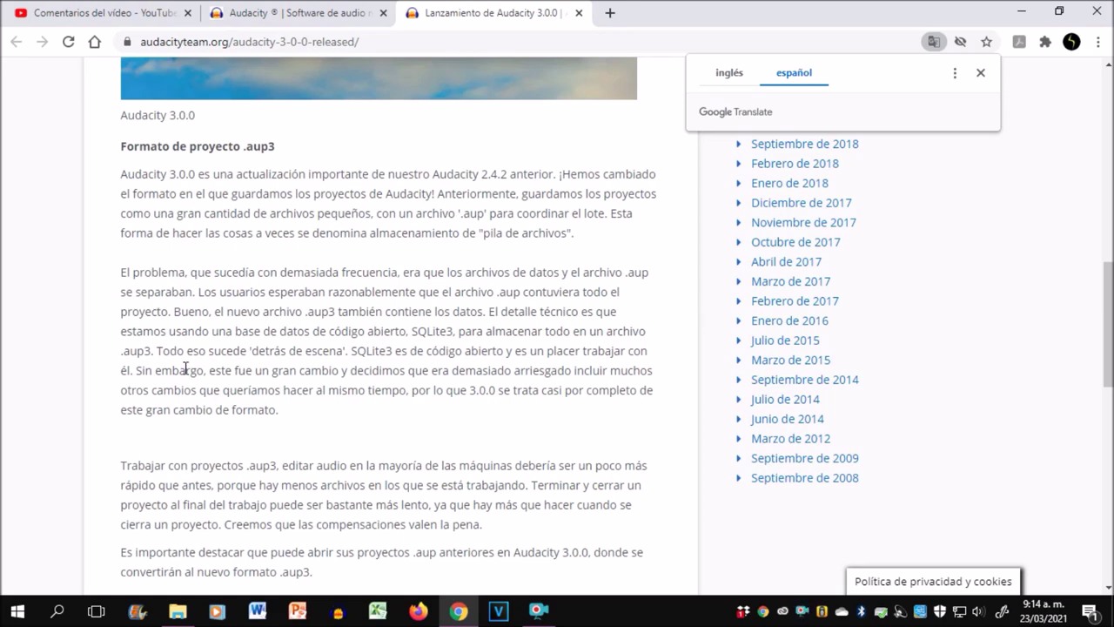
{"action": "scroll", "coordinate": [437, 389], "scroll_direction": "down", "scroll_amount": 1}
{"action": "scroll", "coordinate": [437, 389], "scroll_direction": "down", "scroll_amount": 2}
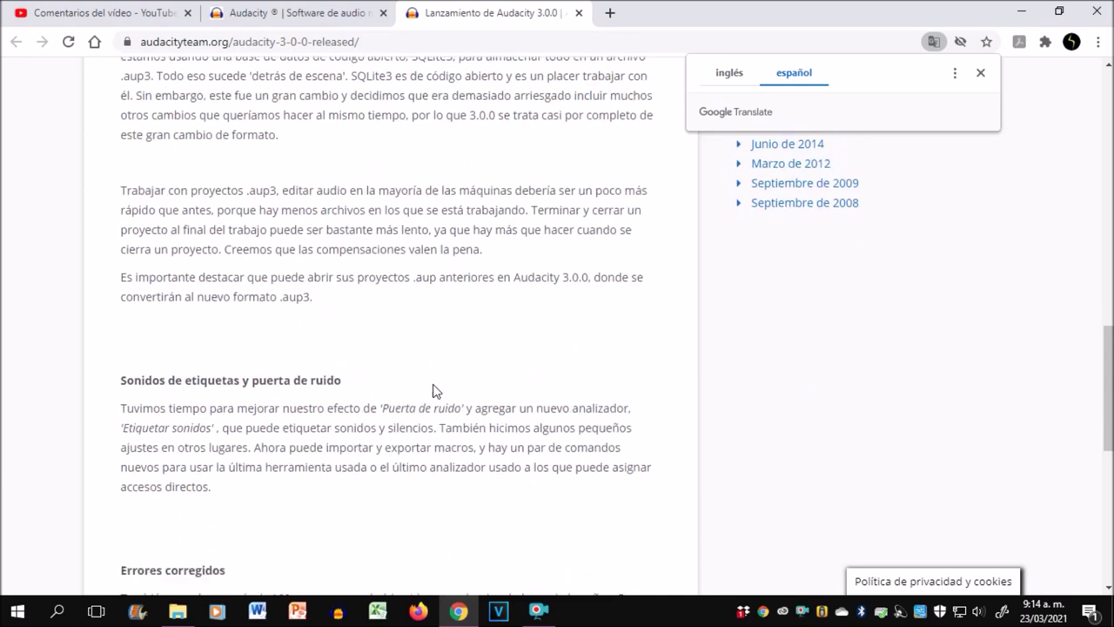
{"action": "scroll", "coordinate": [437, 391], "scroll_direction": "down", "scroll_amount": 2}
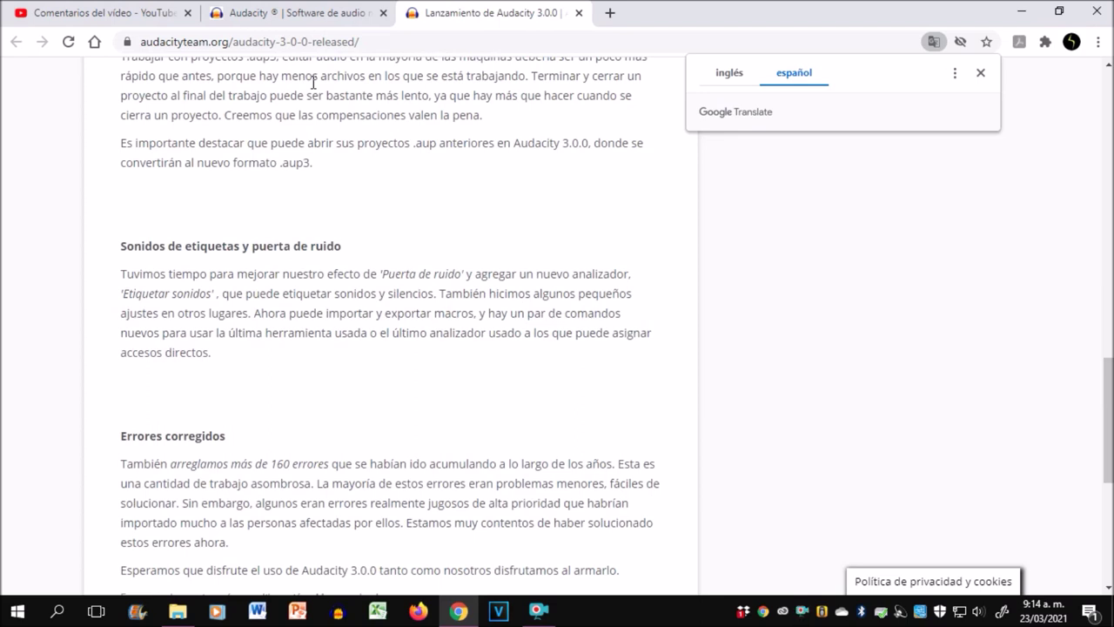
{"action": "scroll", "coordinate": [291, 211], "scroll_direction": "down", "scroll_amount": 1}
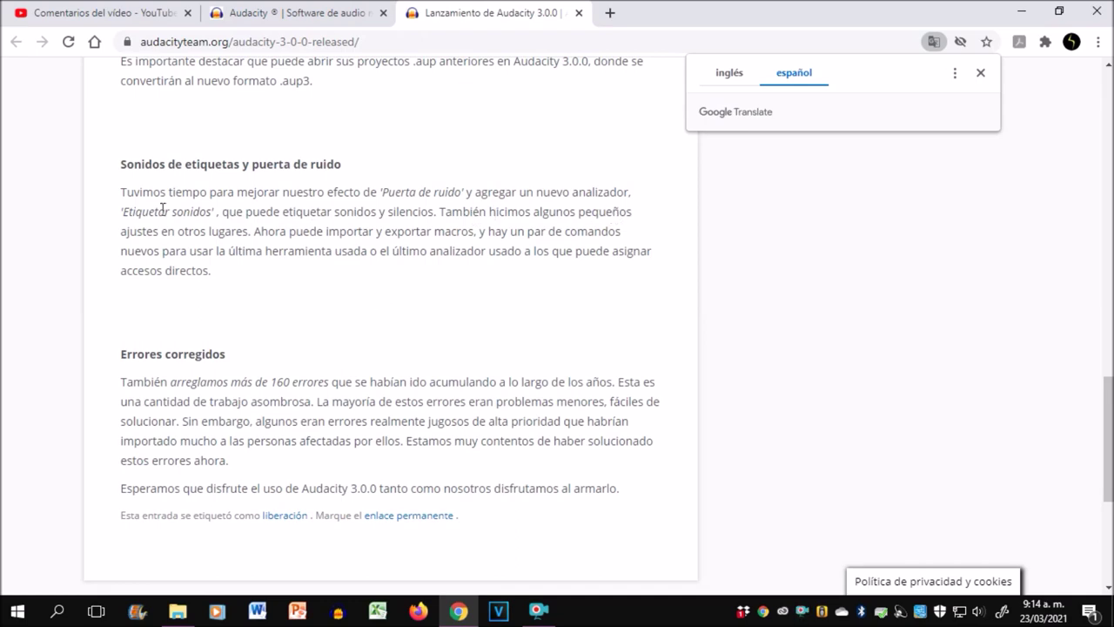
- Open Audacity's Windows download page from the home page and follow the Audacity 3.0.0 installer link to FossHub
{"action": "left_click", "coordinate": [250, 19]}
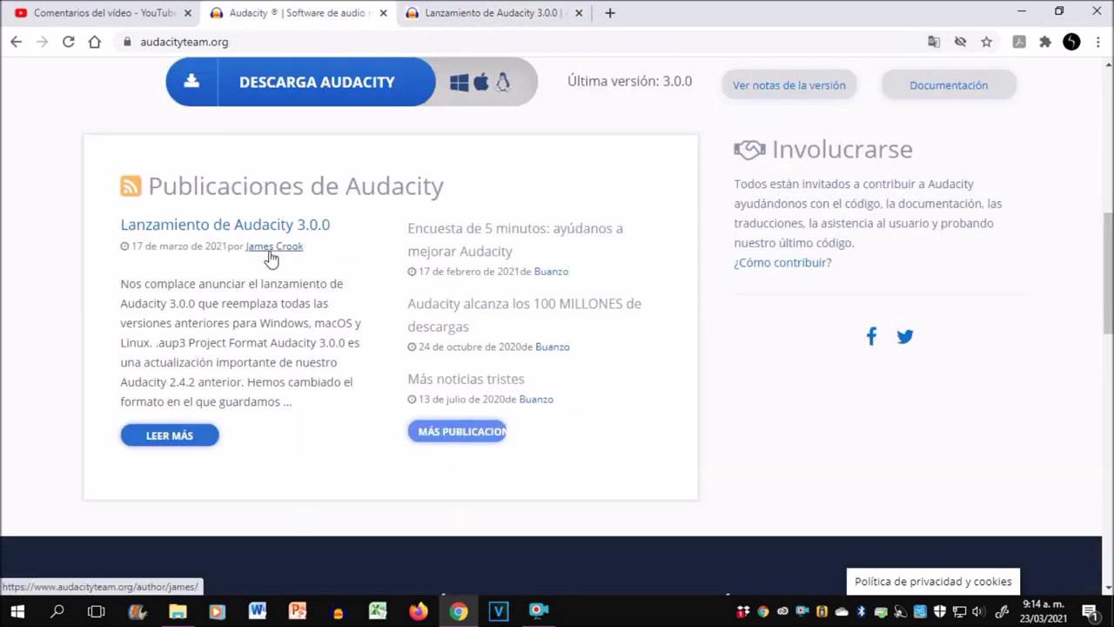
{"action": "scroll", "coordinate": [272, 261], "scroll_direction": "up", "scroll_amount": 2}
{"action": "left_click", "coordinate": [291, 267]}
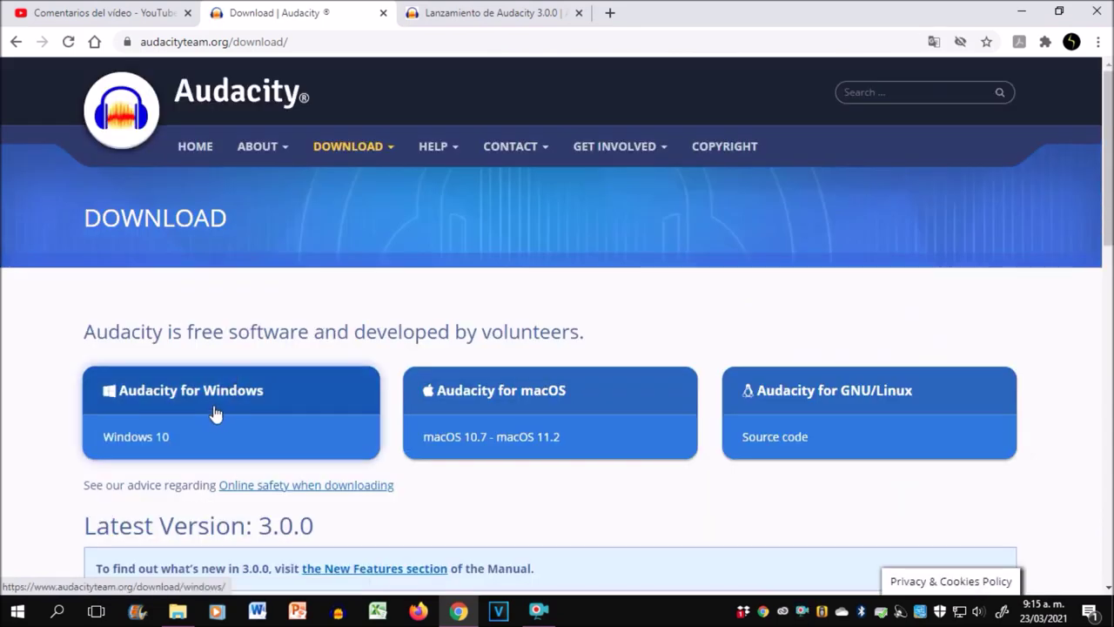
{"action": "left_click", "coordinate": [219, 412]}
{"action": "scroll", "coordinate": [320, 452], "scroll_direction": "down", "scroll_amount": 5}
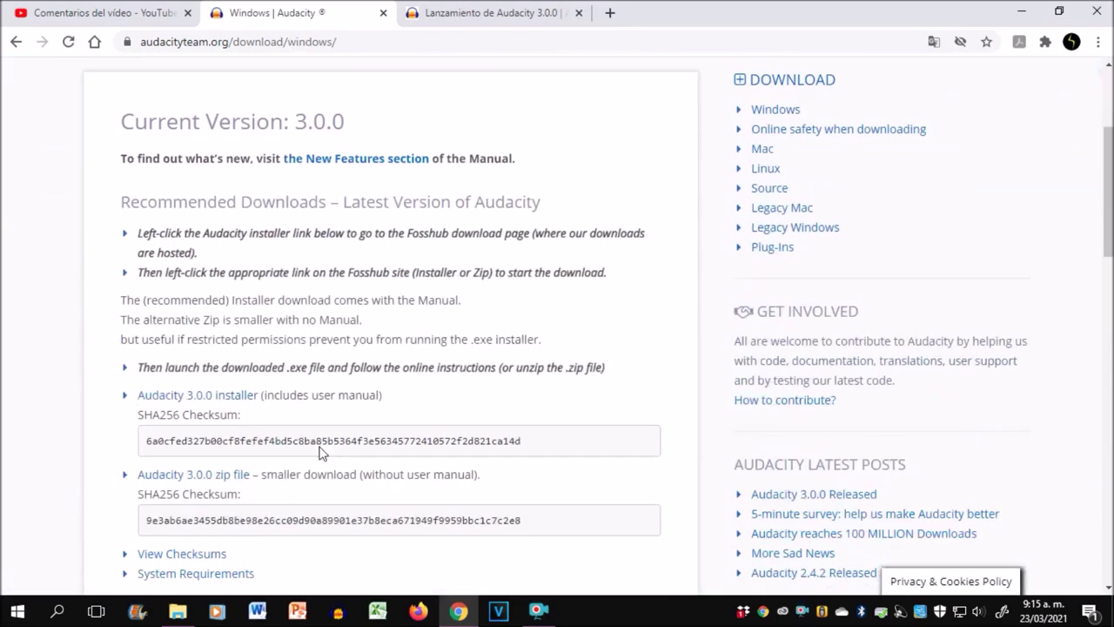
{"action": "left_click", "coordinate": [190, 260]}
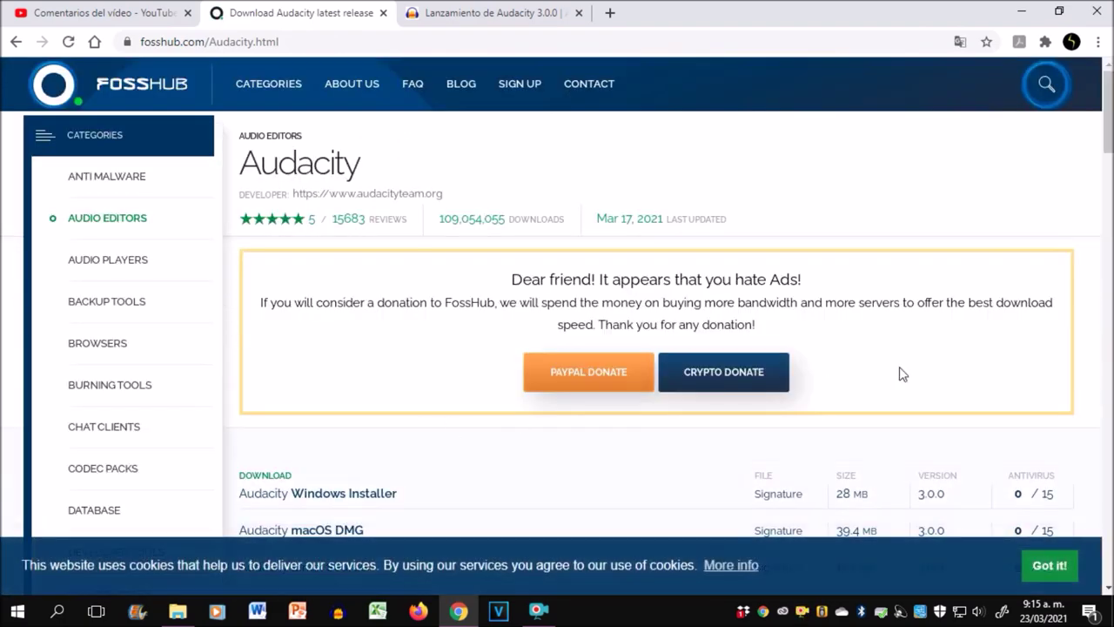
- Download the Audacity Windows installer from FossHub and save it to the Desktop as audacity-win-3.0.0.exe
{"action": "scroll", "coordinate": [826, 386], "scroll_direction": "down", "scroll_amount": 3}
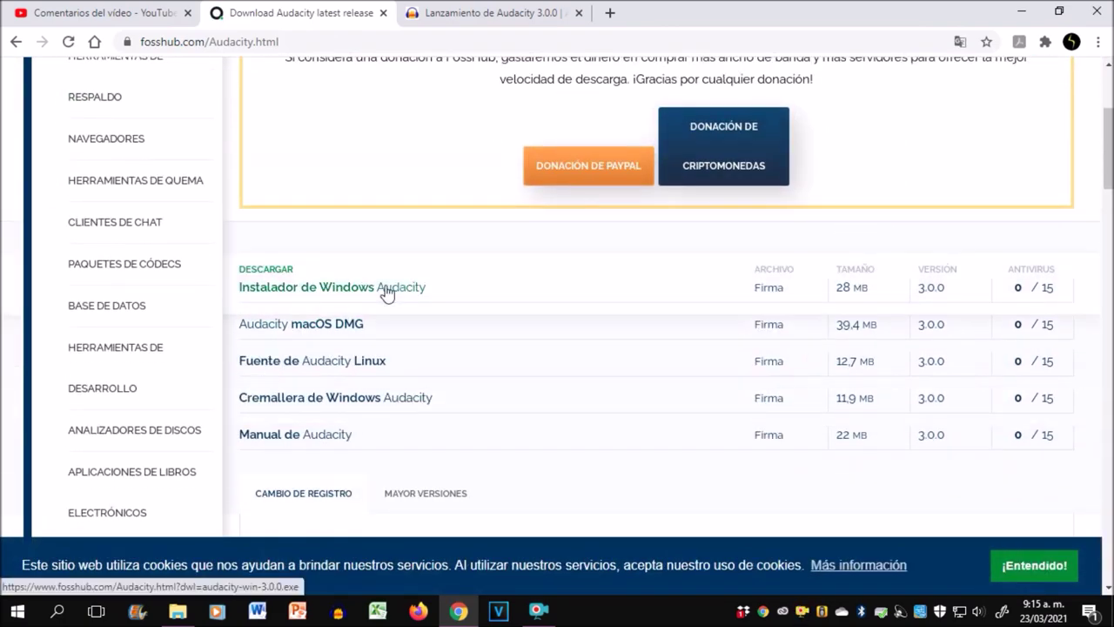
{"action": "left_click", "coordinate": [388, 293]}
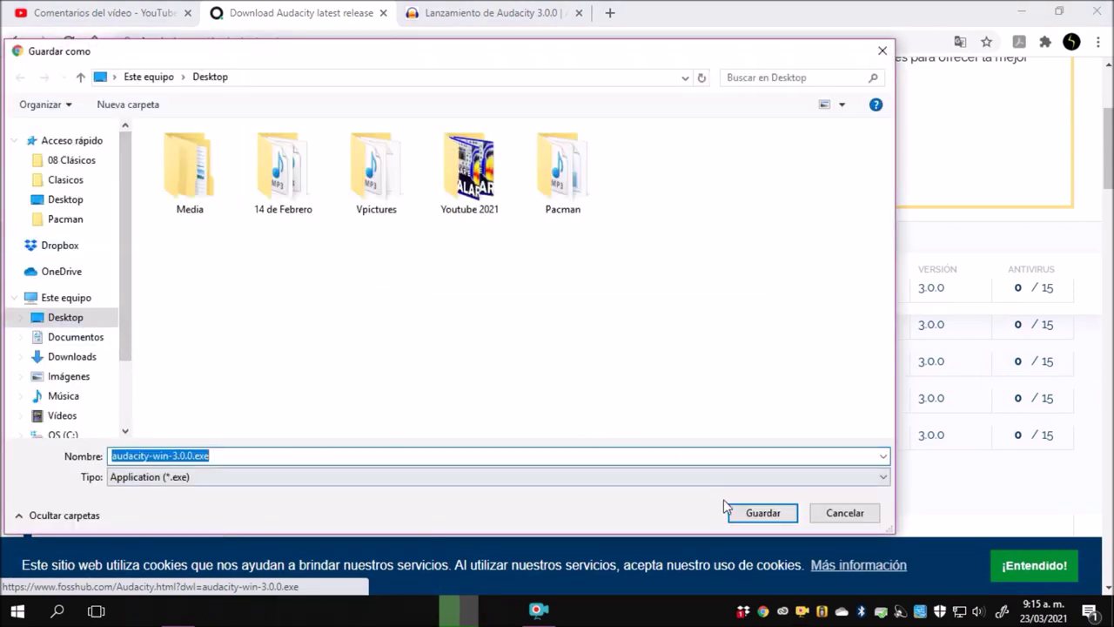
{"action": "left_click", "coordinate": [759, 513]}
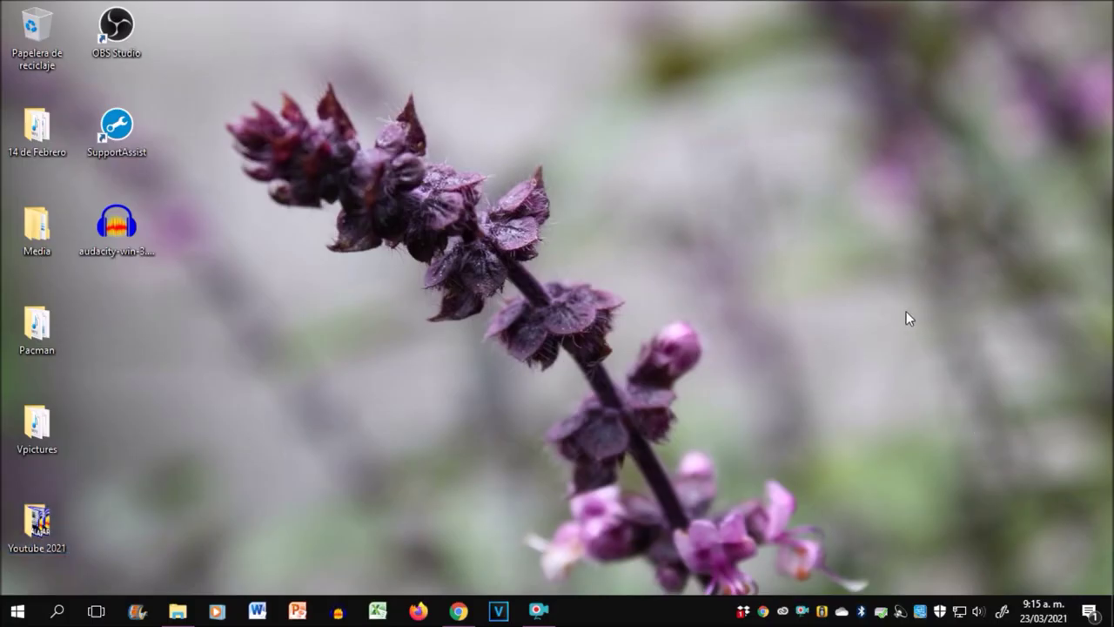
- Launch the audacity-win-3.0.0.exe installer from the desktop and return to the release post's fixed bugs section in Chrome
{"action": "left_click", "coordinate": [135, 228]}
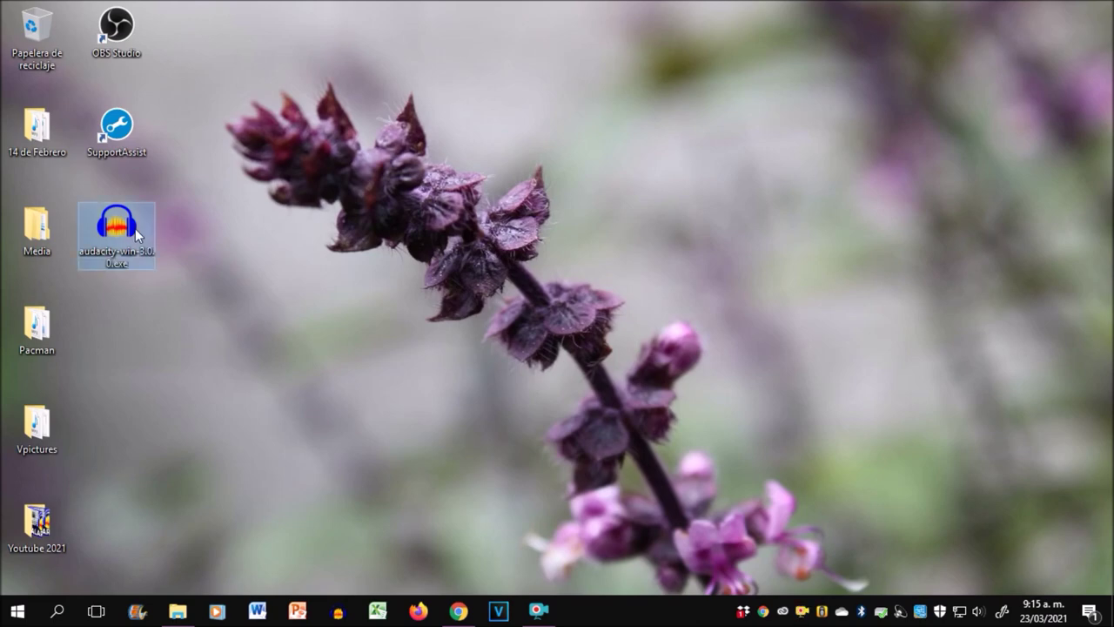
{"action": "double_click", "coordinate": [134, 226]}
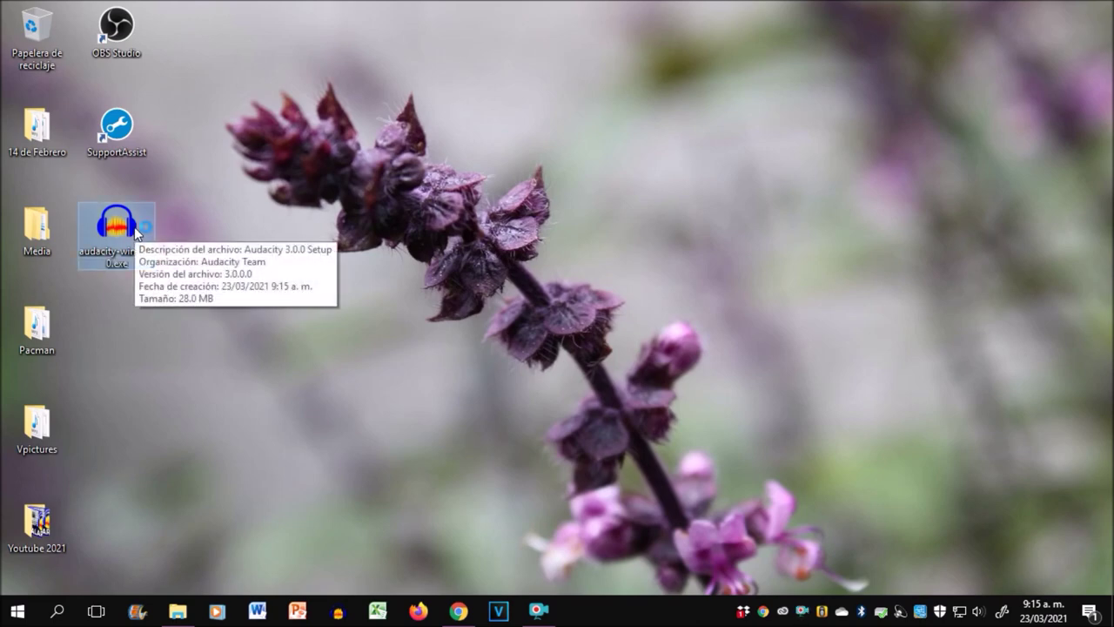
{"action": "left_click", "coordinate": [475, 614]}
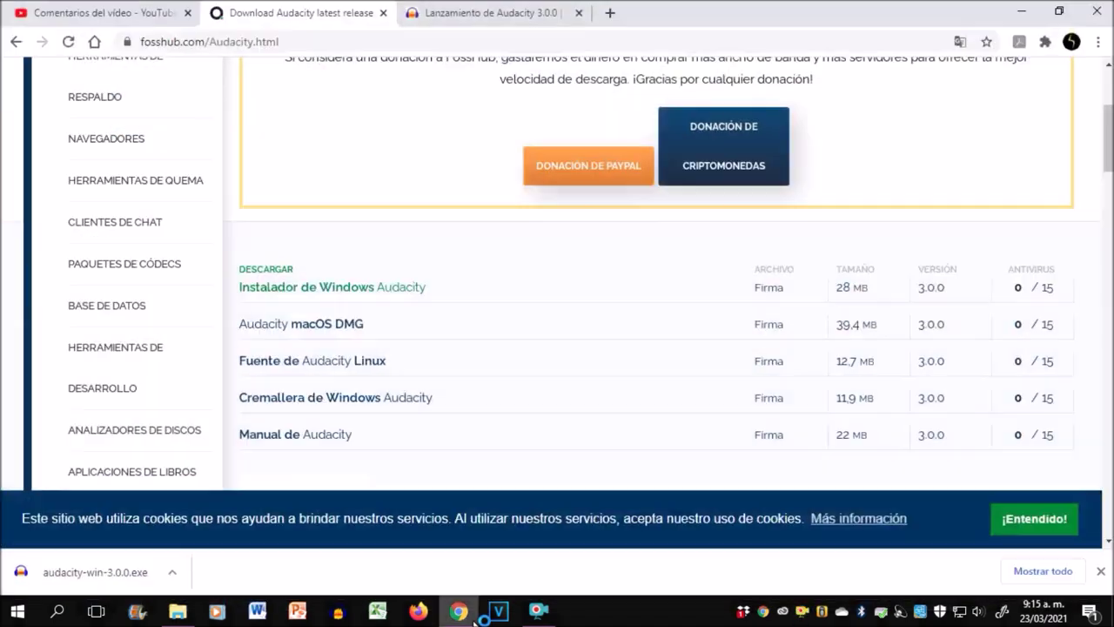
{"action": "left_click", "coordinate": [540, 20]}
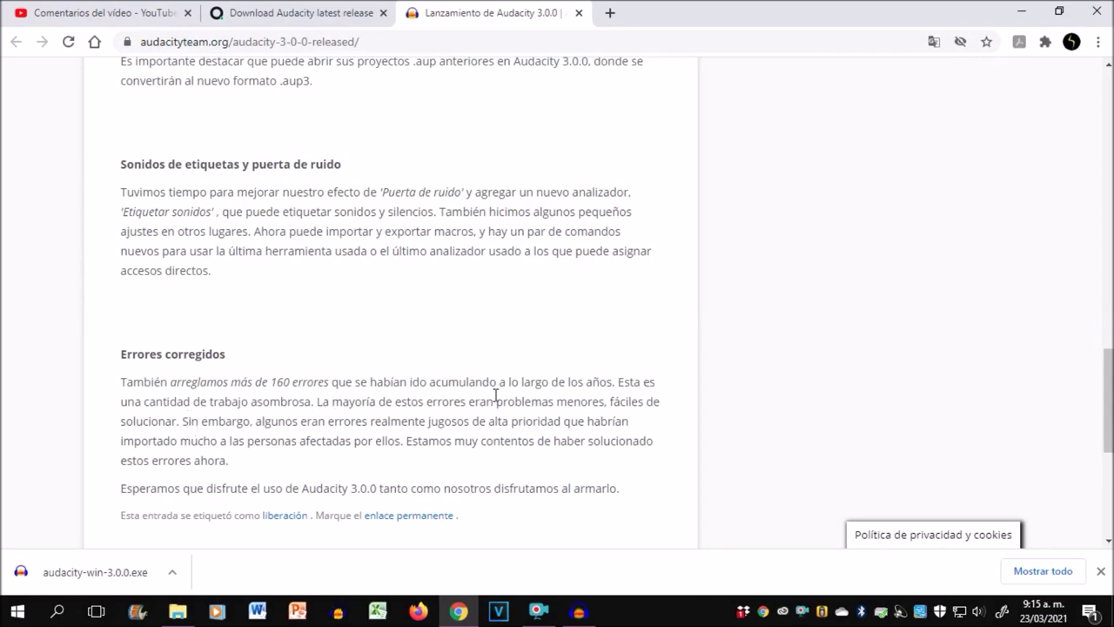
{"action": "scroll", "coordinate": [496, 396], "scroll_direction": "down", "scroll_amount": 1}
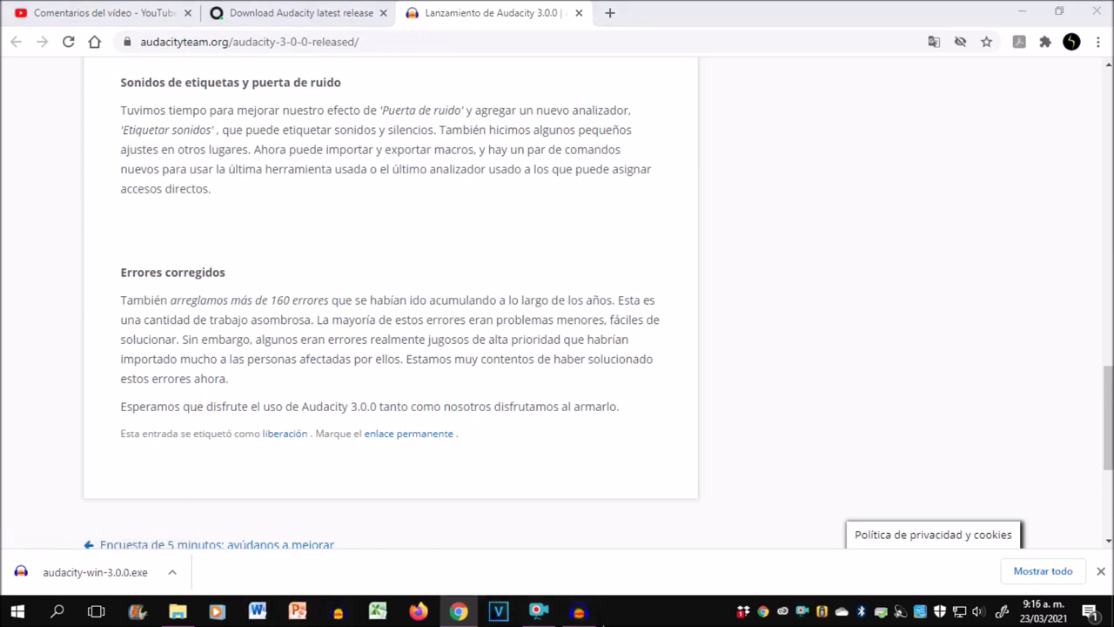
- Go through the Audacity setup with the default folder and a desktop icon, without resetting preferences, and start the installation
{"action": "left_click", "coordinate": [572, 342]}
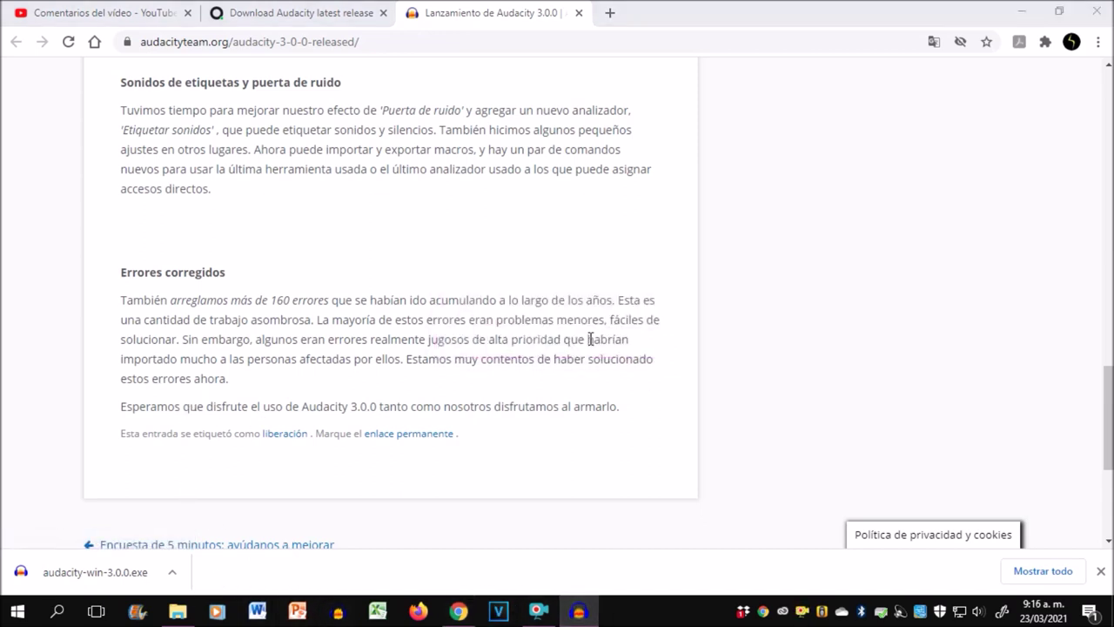
{"action": "left_click", "coordinate": [654, 437]}
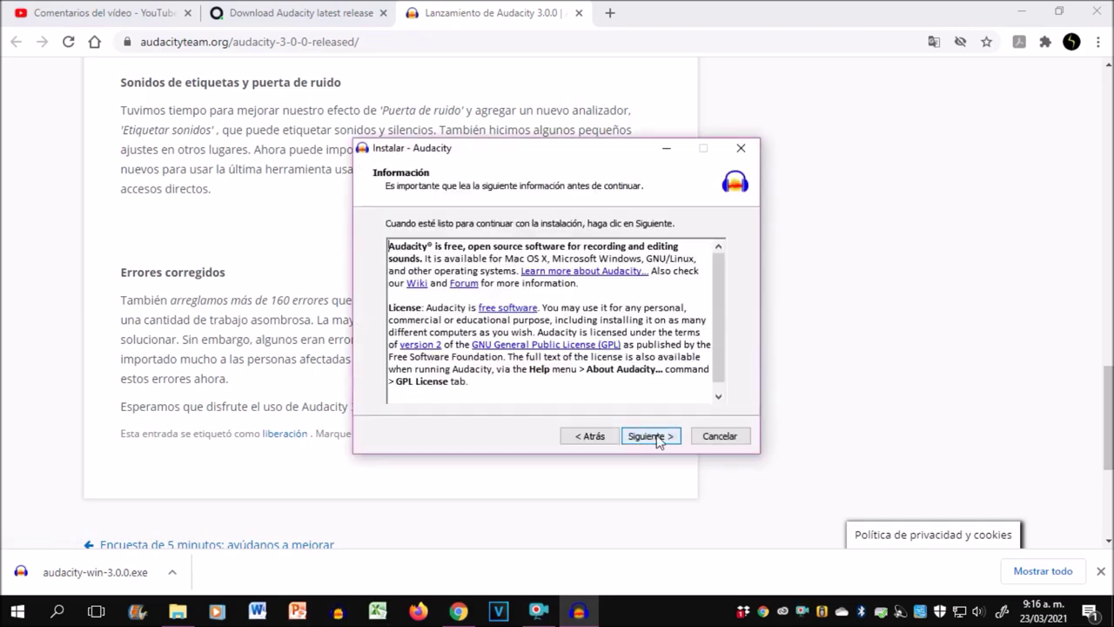
{"action": "left_click", "coordinate": [656, 438]}
{"action": "left_click", "coordinate": [658, 439]}
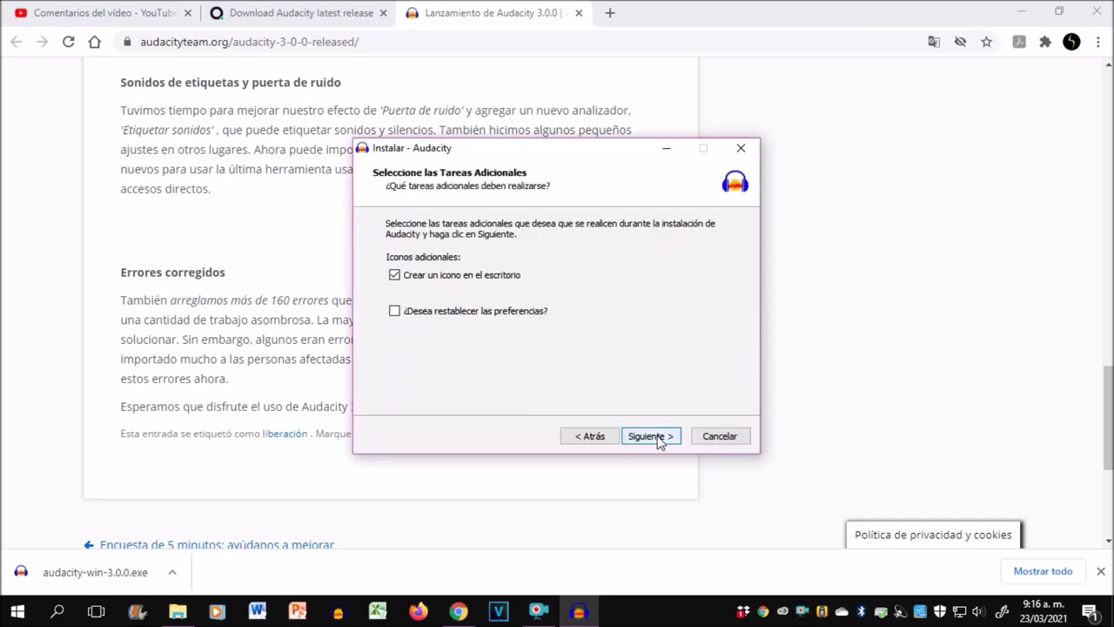
{"action": "left_click", "coordinate": [658, 440]}
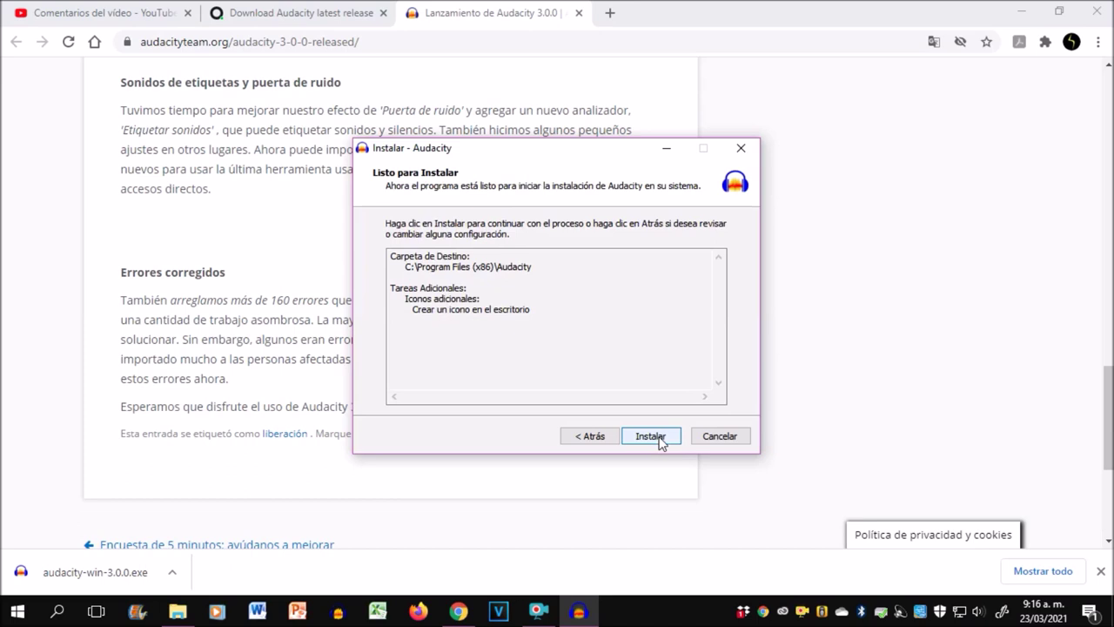
{"action": "left_click", "coordinate": [659, 438]}
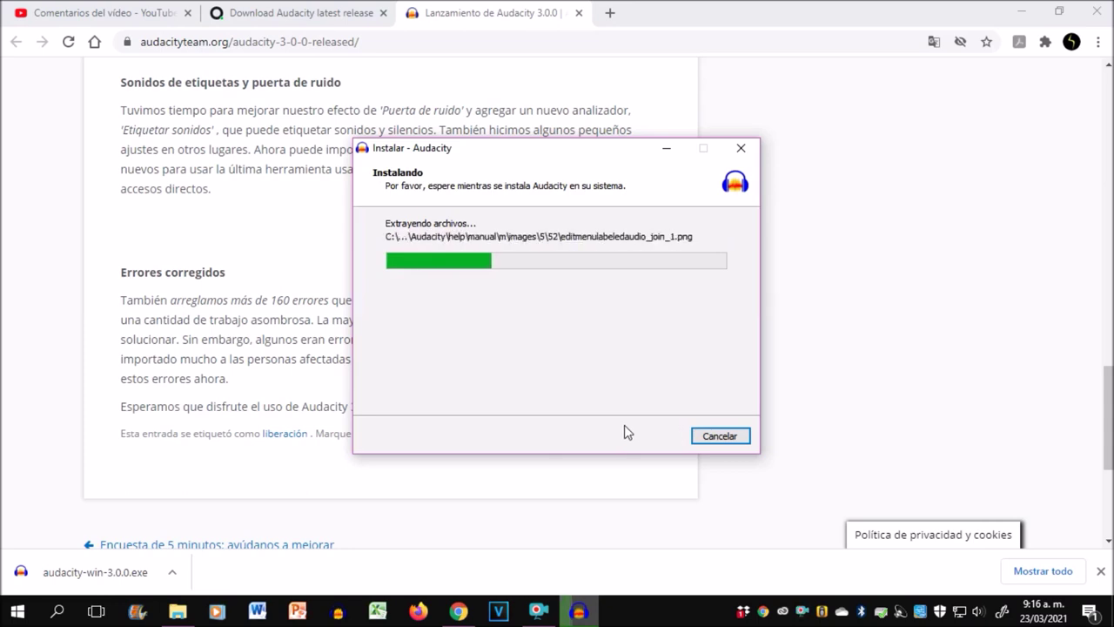
- Minimize Chrome, finish the Audacity setup with the option to run the program, and maximize the Audacity window
{"action": "left_click", "coordinate": [14, 444]}
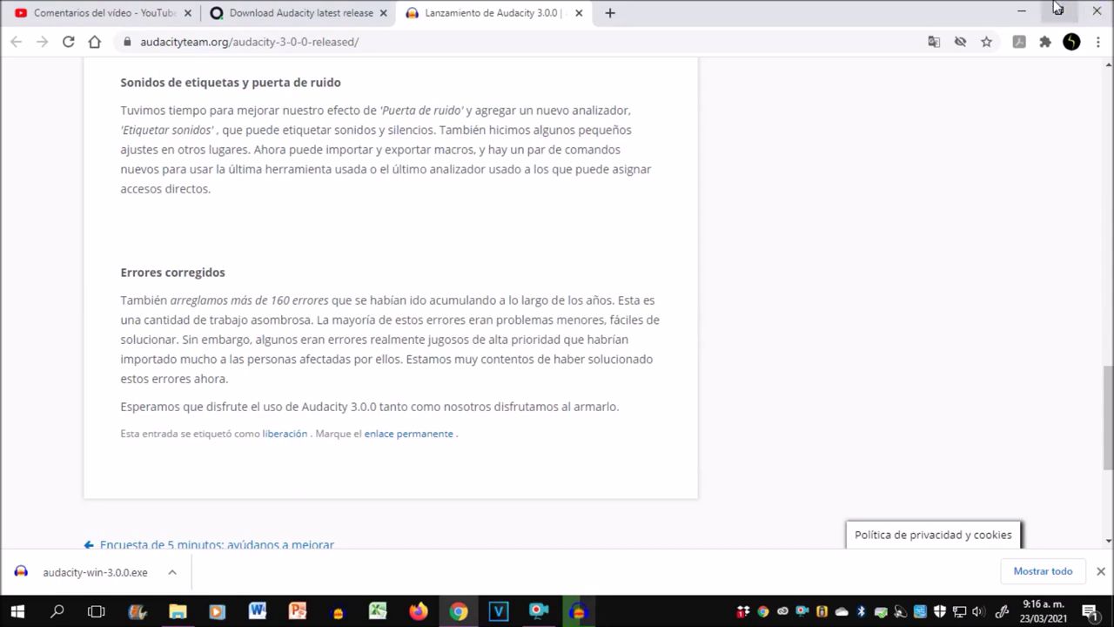
{"action": "left_click", "coordinate": [1023, 11]}
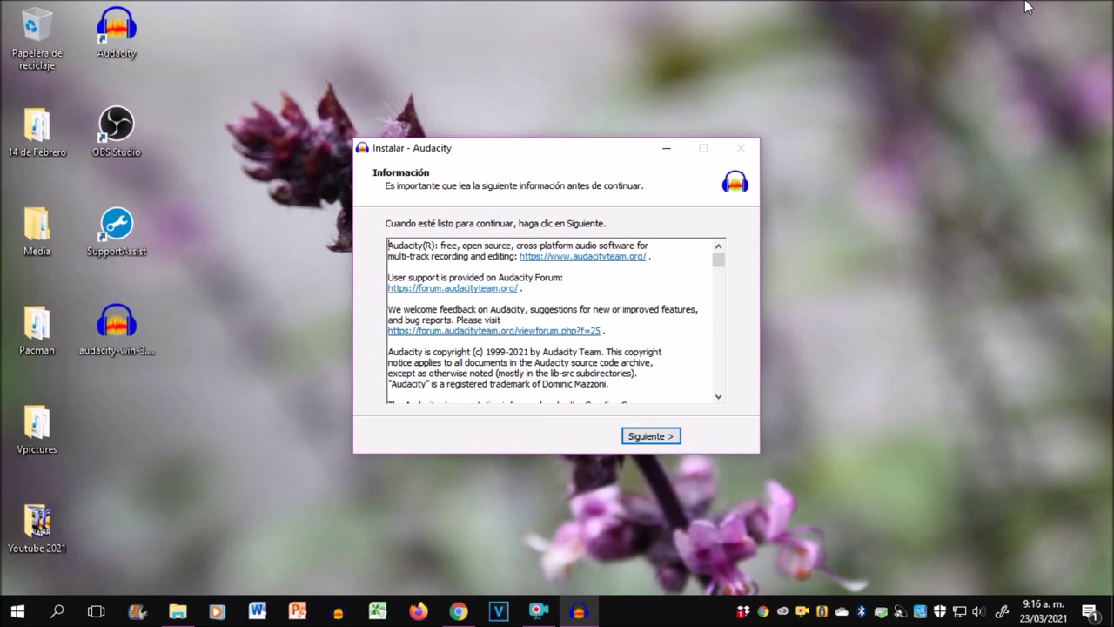
{"action": "left_click", "coordinate": [660, 434]}
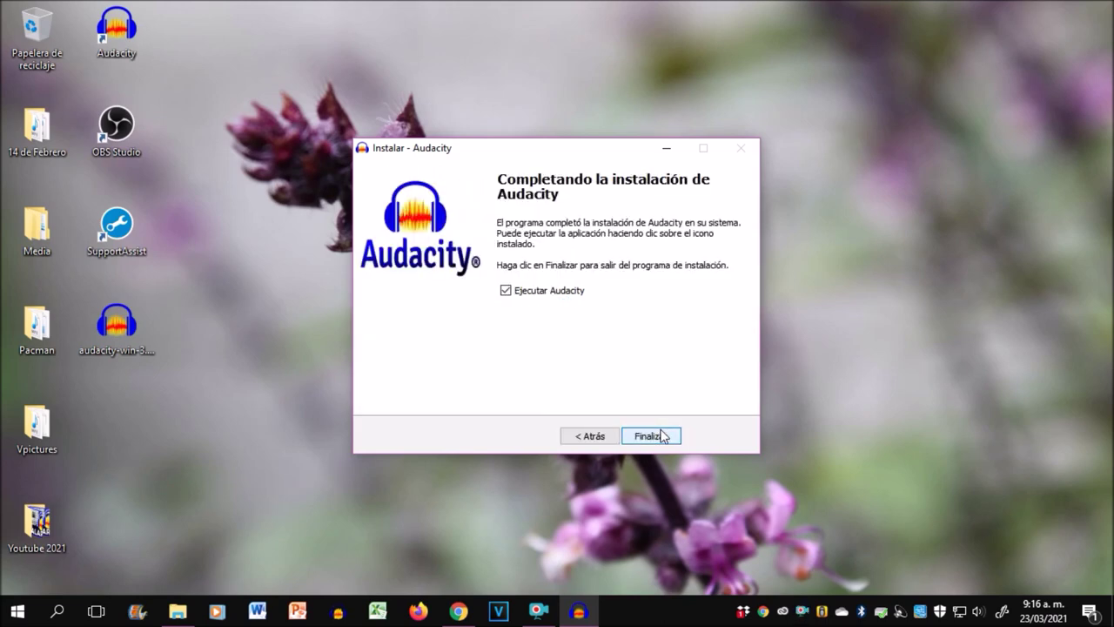
{"action": "left_click", "coordinate": [651, 436]}
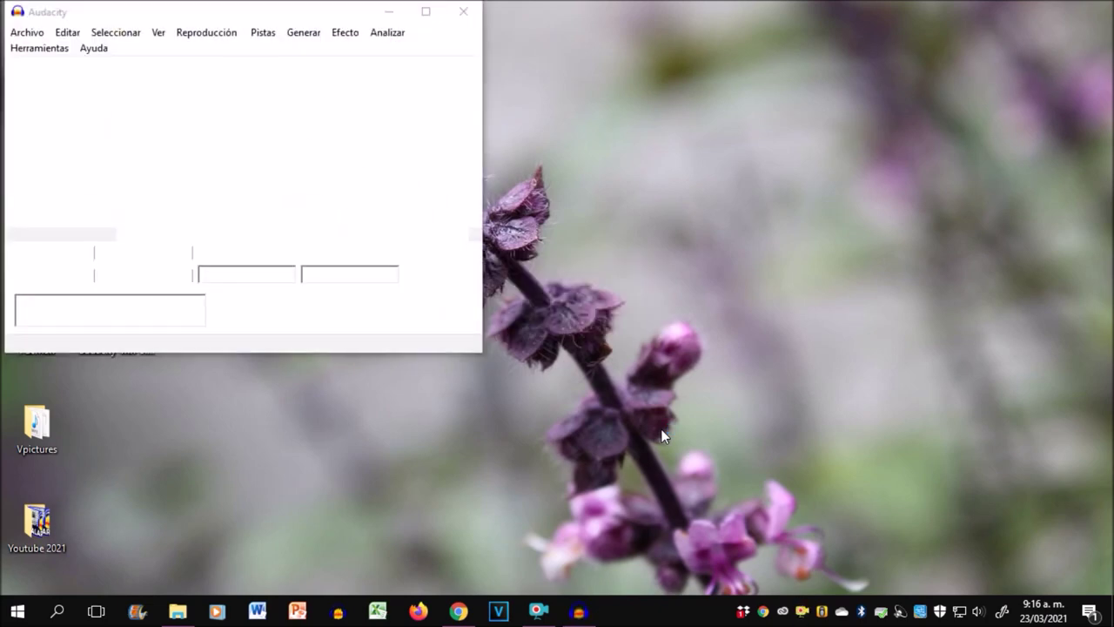
{"action": "left_click", "coordinate": [426, 12]}
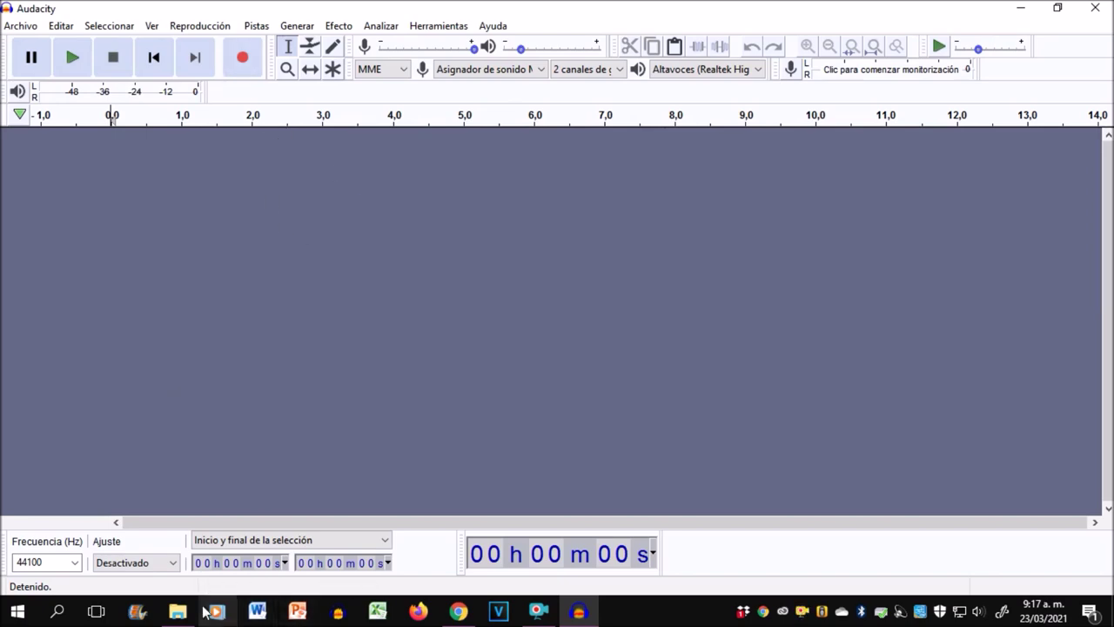
- In a new Chrome tab, search Google for "pista de rap", open the "RAPEA" instrumental video on YouTube and copy its link
{"action": "left_click", "coordinate": [457, 612]}
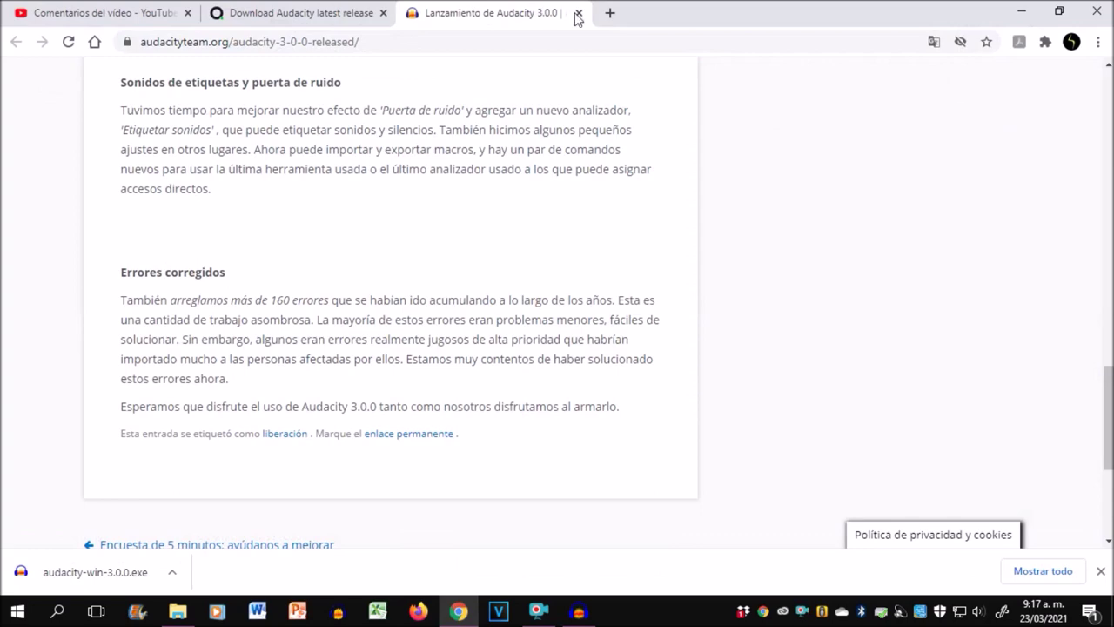
{"action": "left_click", "coordinate": [615, 11]}
{"action": "type", "text": "p"}
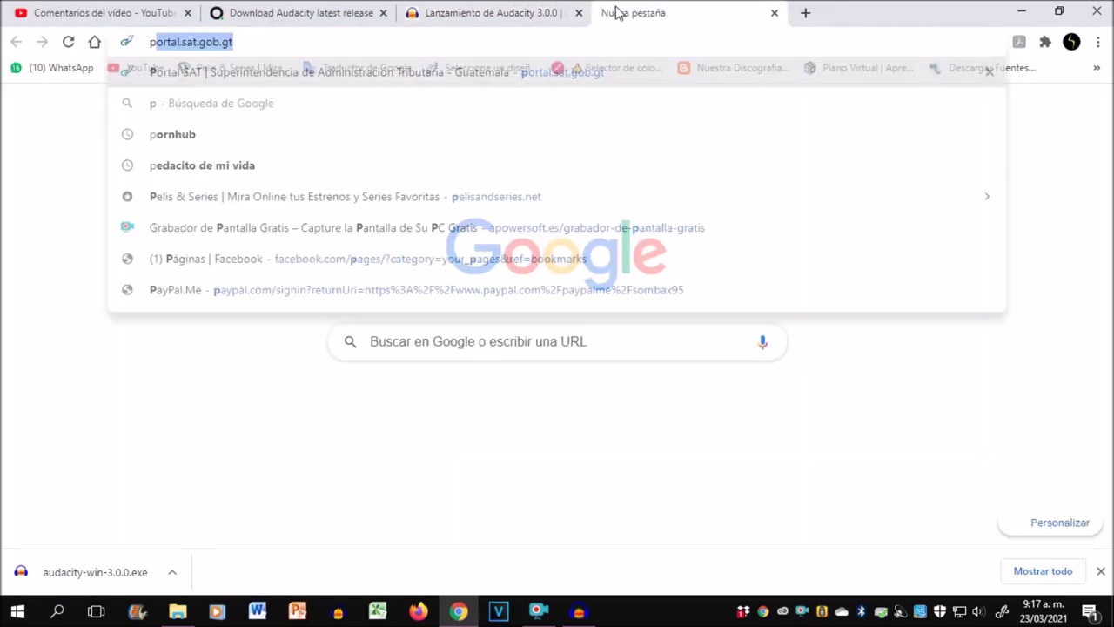
{"action": "type", "text": "ista de rap"}
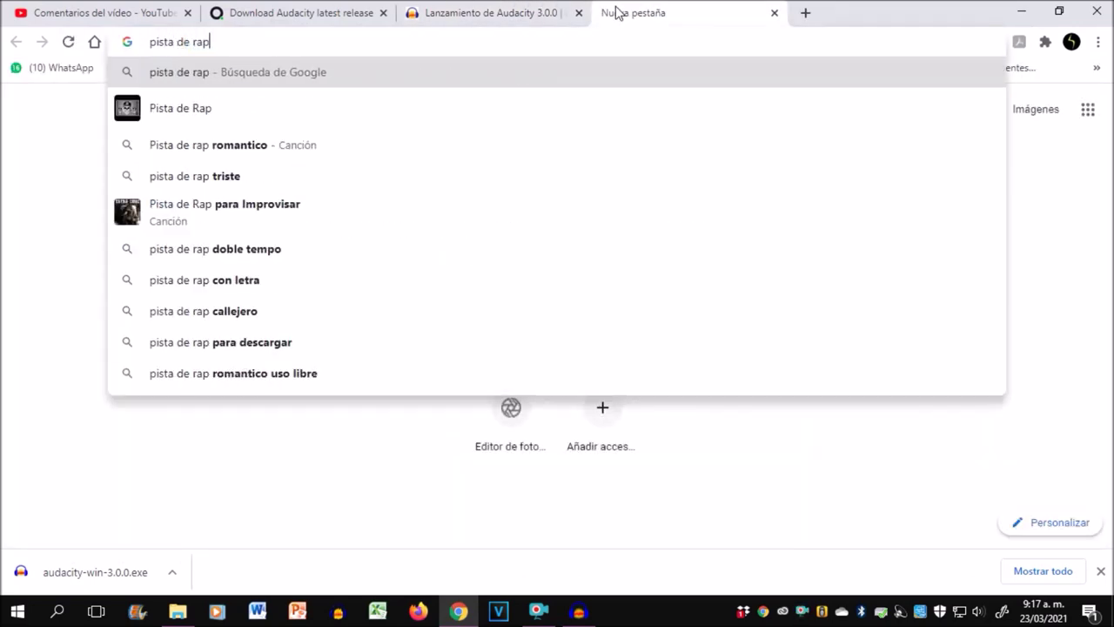
{"action": "key", "text": "Return"}
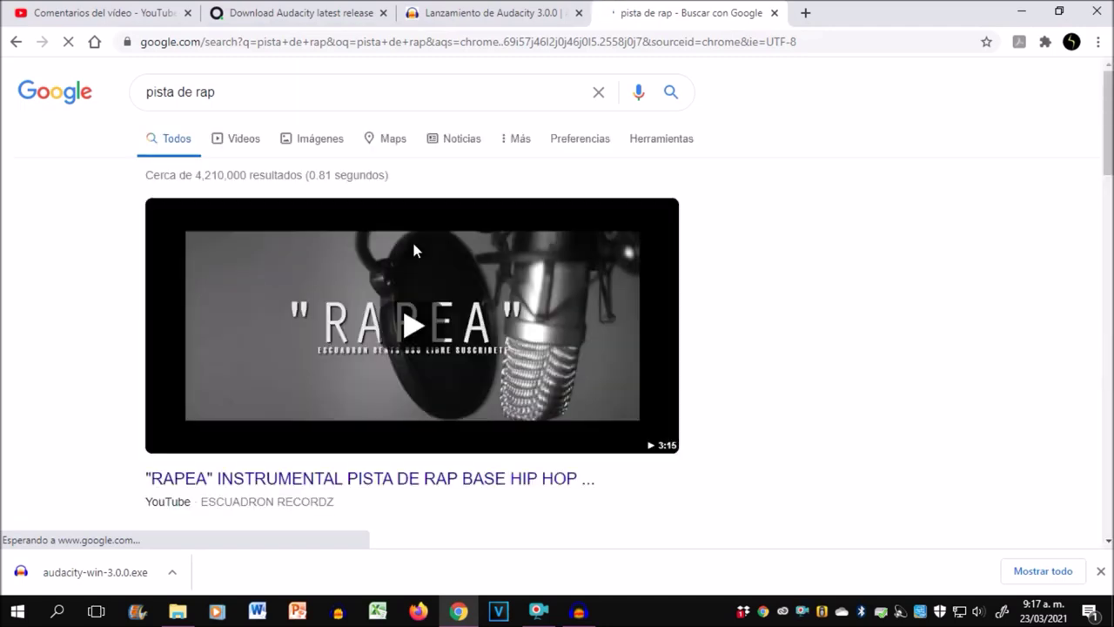
{"action": "left_click", "coordinate": [413, 331]}
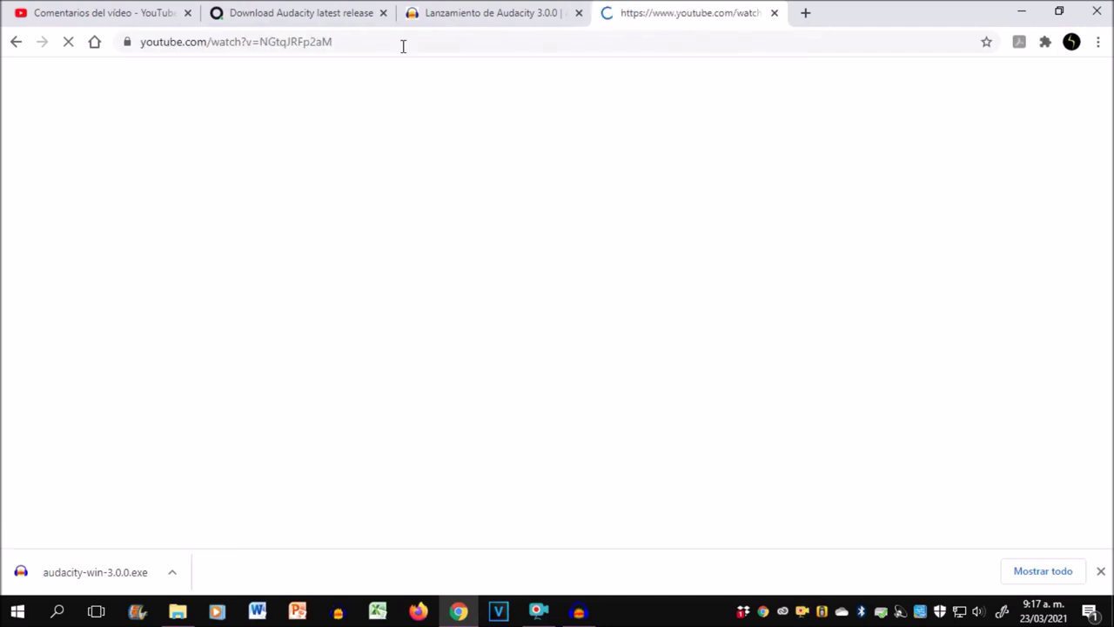
{"action": "left_click", "coordinate": [355, 44]}
{"action": "key", "text": "ctrl+c"}
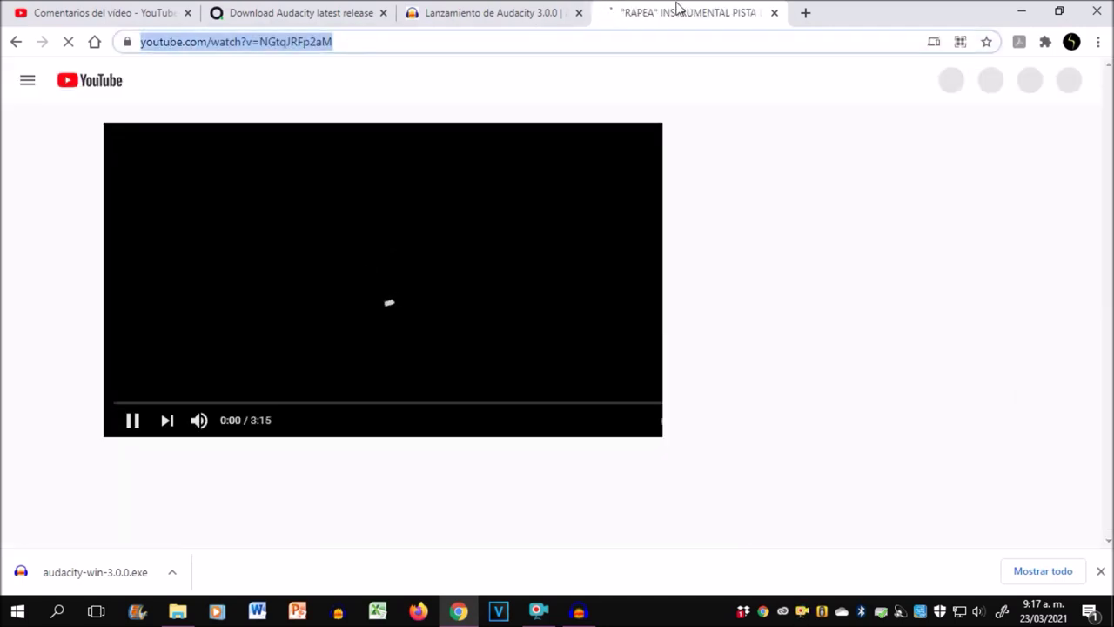
- Close the YouTube video tab and try to load y2mate.com in a new tab
{"action": "left_click", "coordinate": [773, 12]}
{"action": "left_click", "coordinate": [612, 21]}
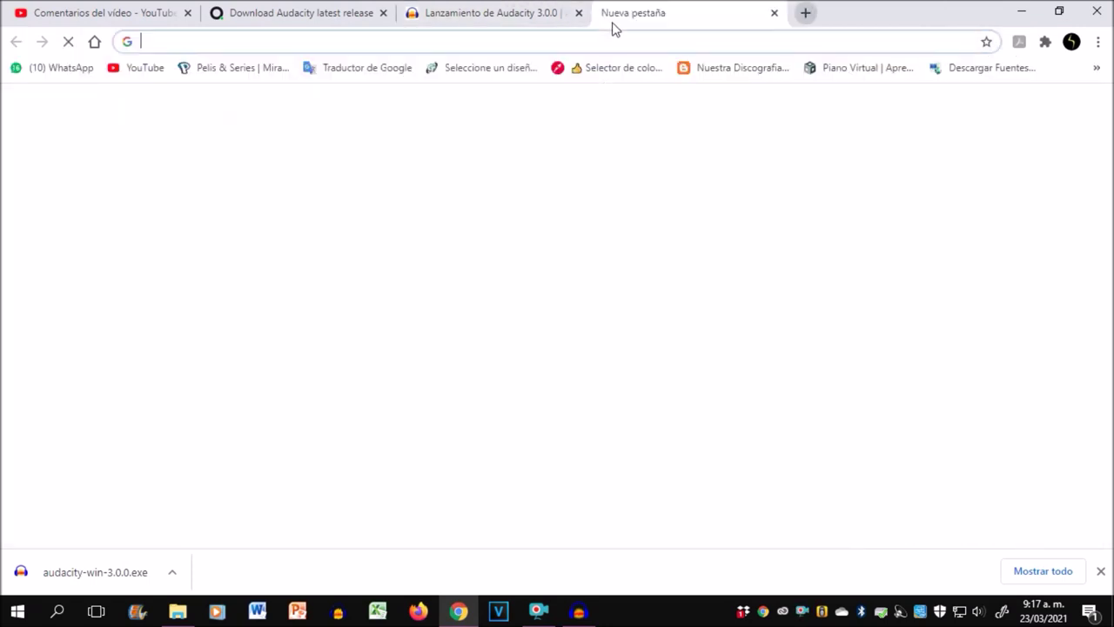
{"action": "type", "text": "y2mate.com"}
{"action": "key", "text": "Return"}
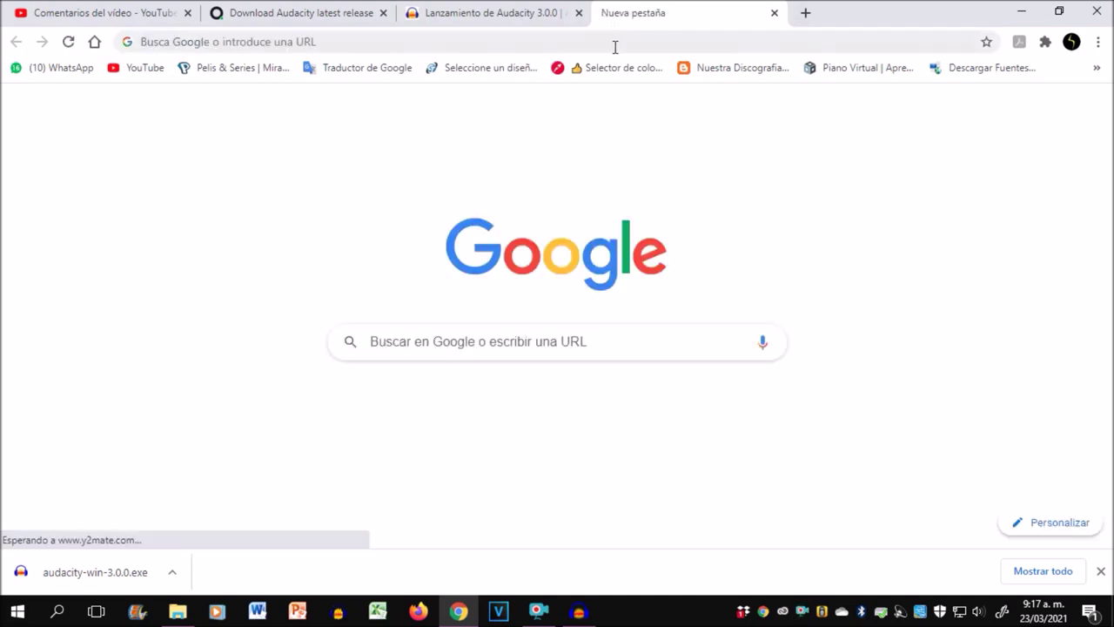
{"action": "left_click", "coordinate": [485, 39]}
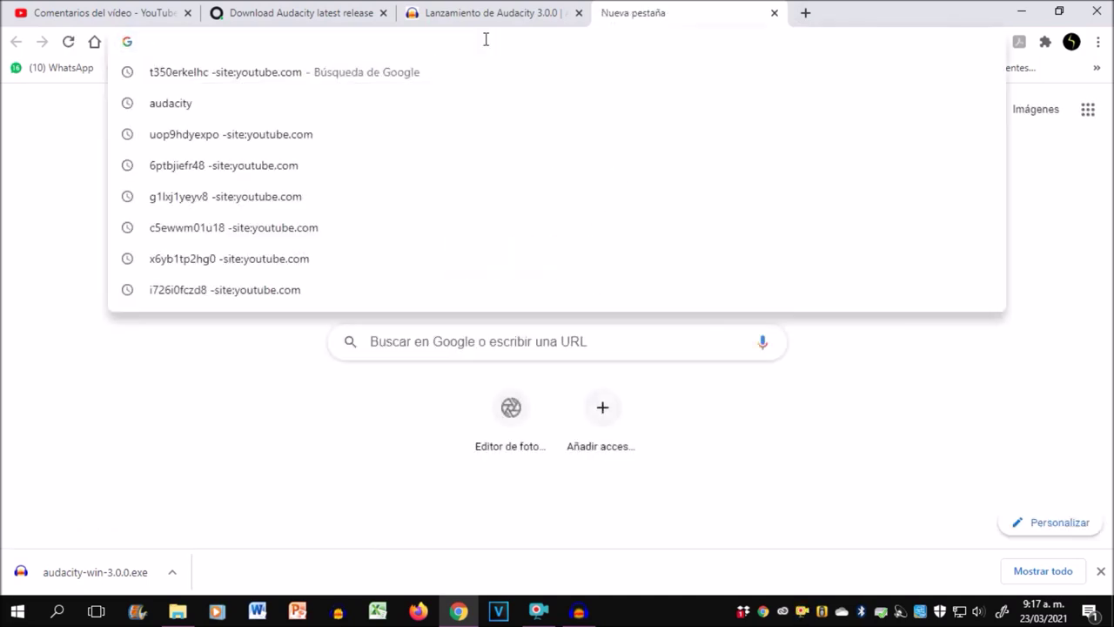
{"action": "type", "text": "y3"}
{"action": "key", "text": "Return"}
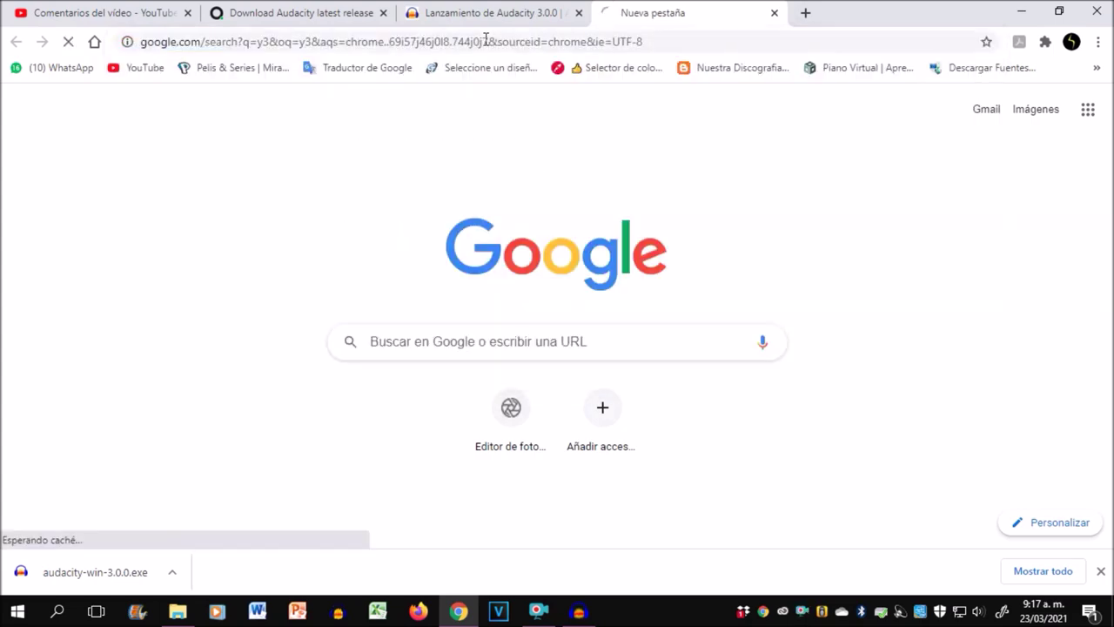
- Open y2mate.com and submit the copied YouTube link to its downloader
{"action": "left_click", "coordinate": [311, 43]}
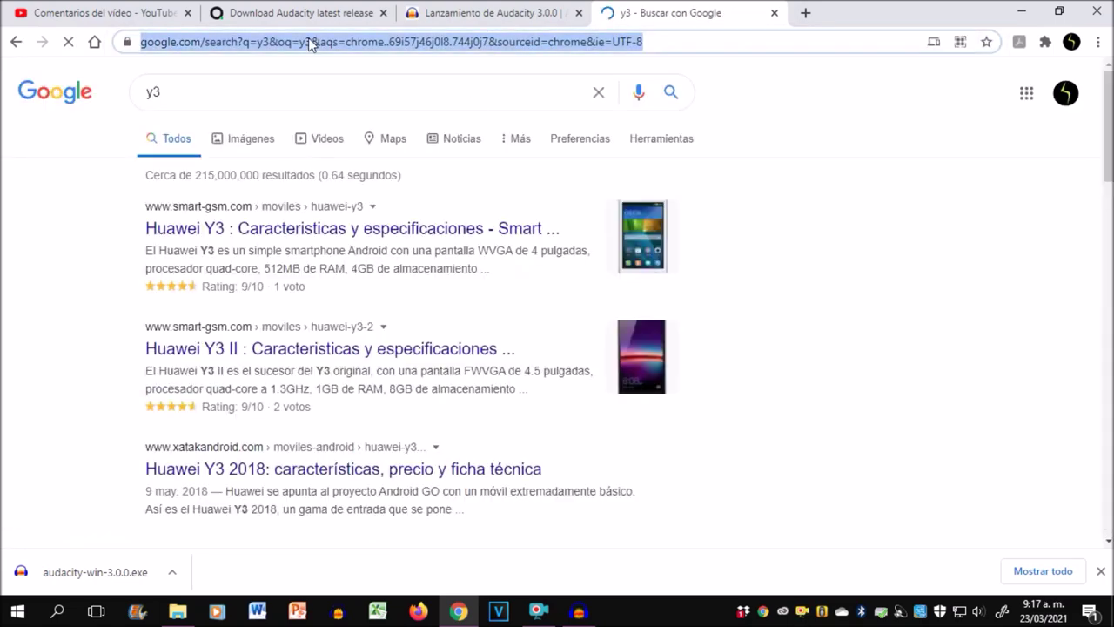
{"action": "type", "text": "y2mate.com"}
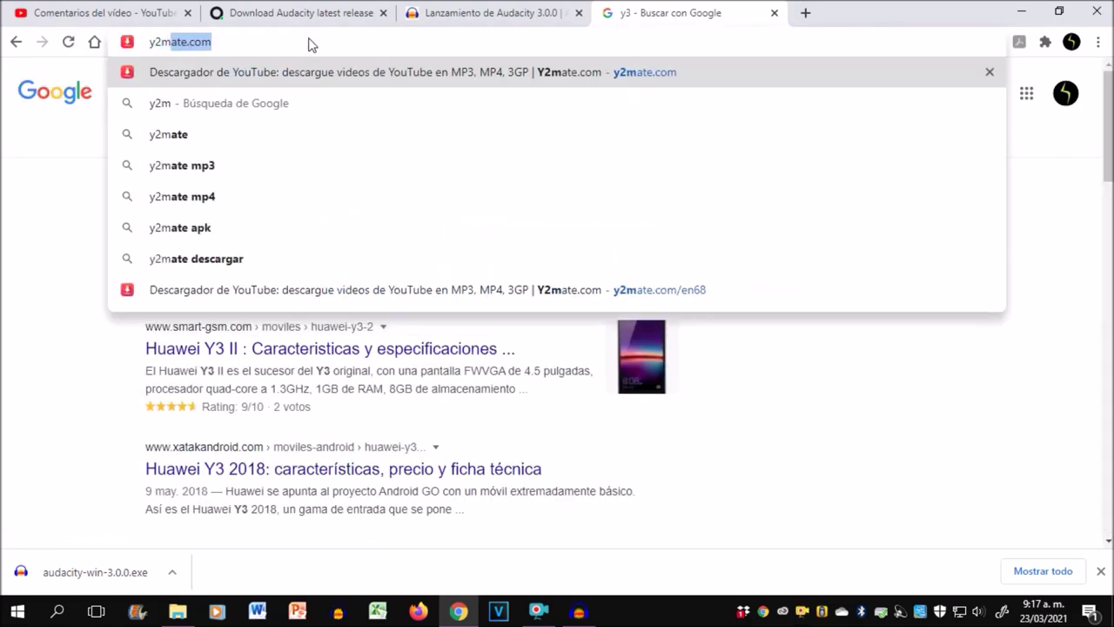
{"action": "key", "text": "Return"}
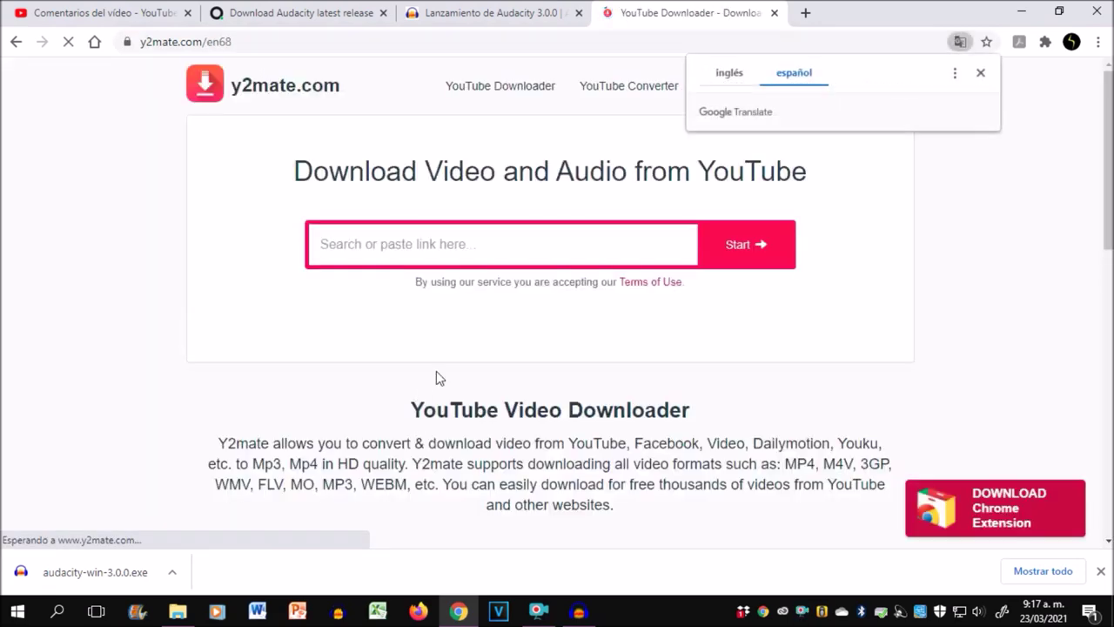
{"action": "key", "text": "ctrl+v"}
{"action": "left_click", "coordinate": [778, 242]}
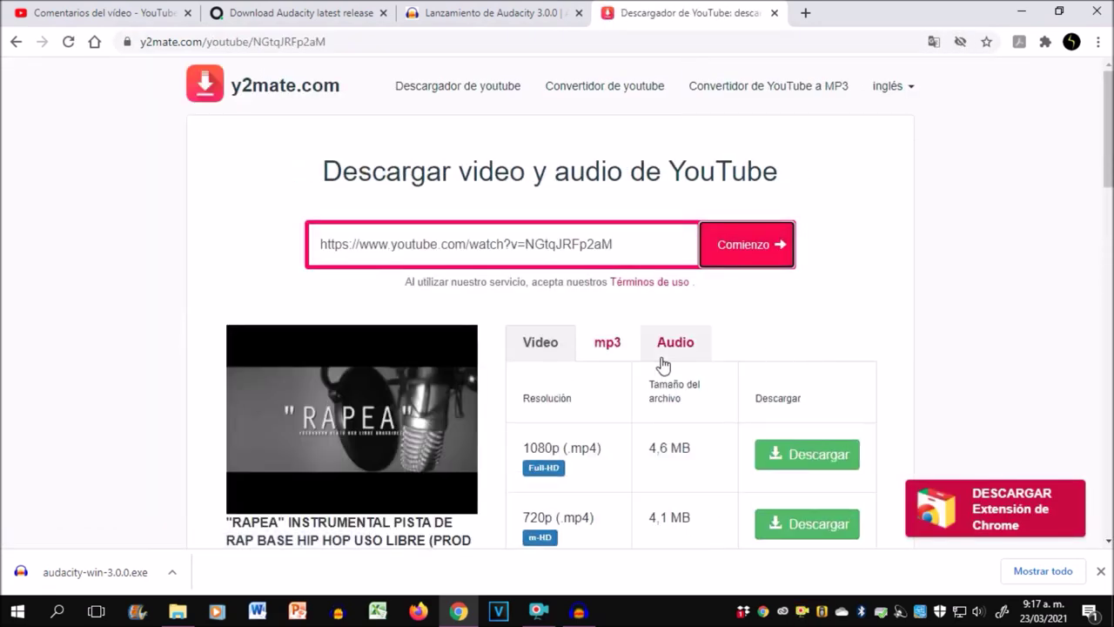
- Convert the "RAPEA" instrumental to a 128 kbps MP3 and save it to the Desktop under the suggested name
{"action": "left_click", "coordinate": [805, 454]}
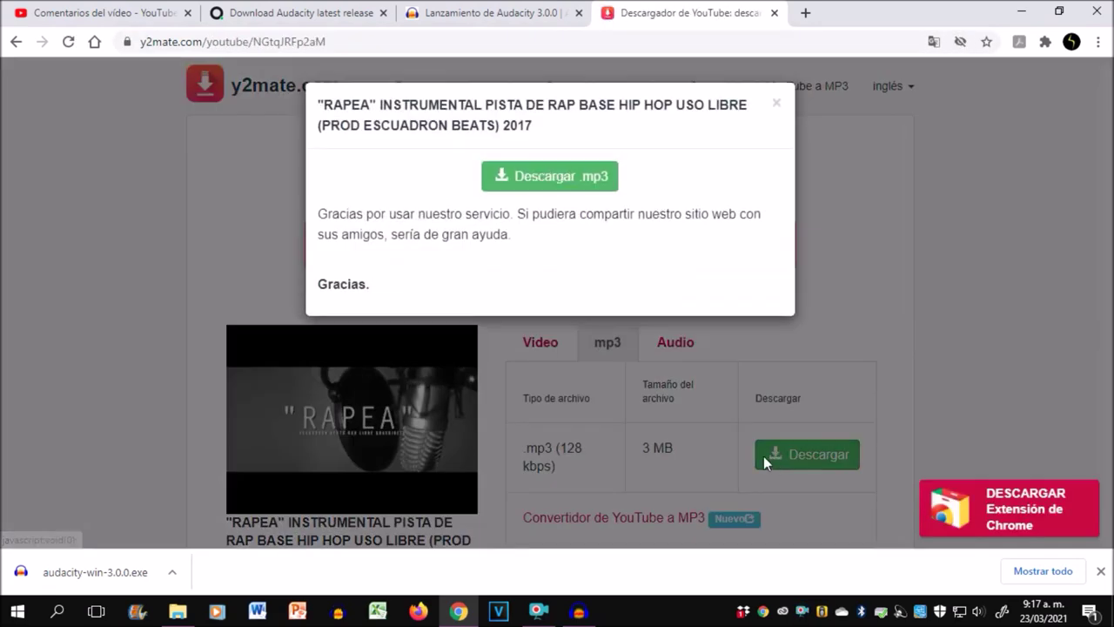
{"action": "left_click", "coordinate": [521, 178]}
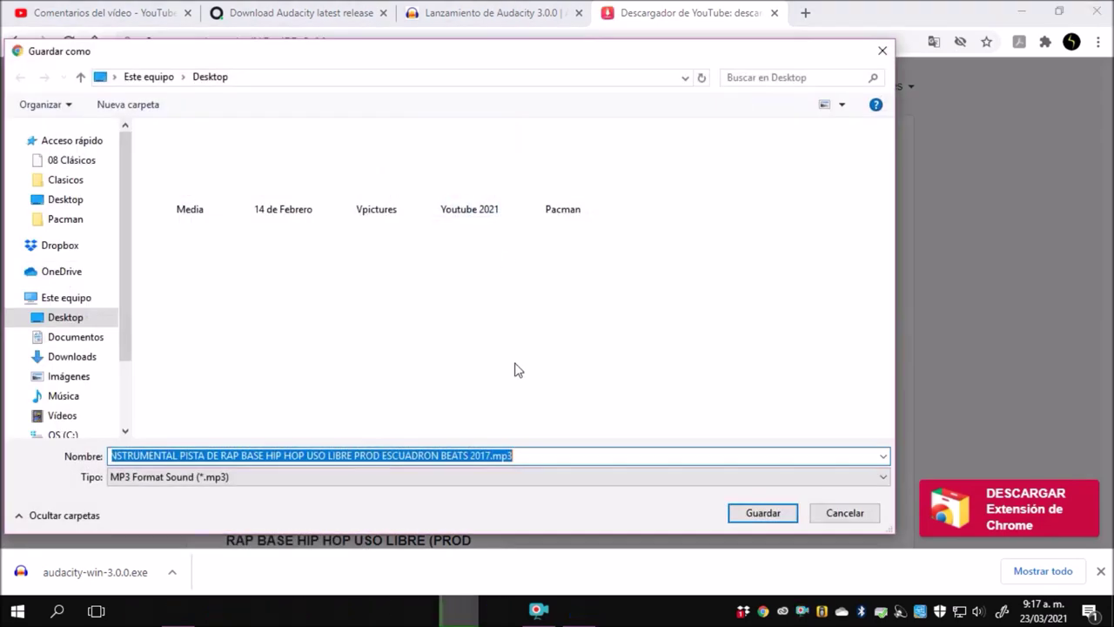
{"action": "left_click", "coordinate": [760, 515]}
- Import the downloaded "RAPEA" MP3 from the desktop into Audacity and play it from about 19 seconds
{"action": "key", "text": "super+d"}
{"action": "left_click", "coordinate": [988, 439]}
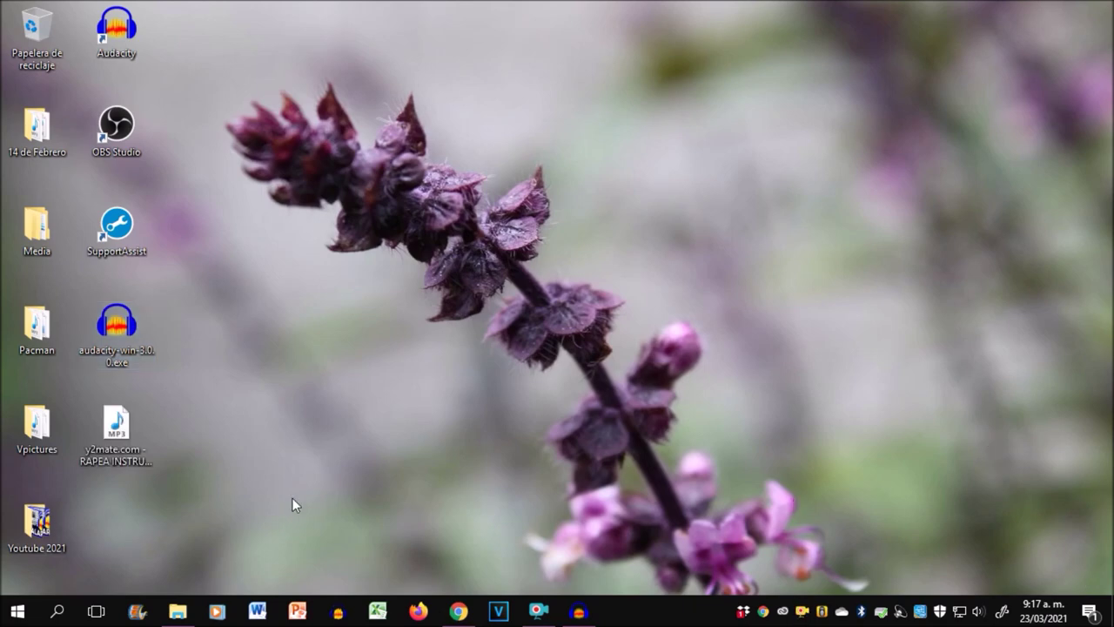
{"action": "left_click", "coordinate": [111, 426]}
{"action": "left_click_drag", "start_coordinate": [116, 426], "coordinate": [579, 611]}
{"action": "left_click_drag", "start_coordinate": [478, 290], "coordinate": [502, 343]}
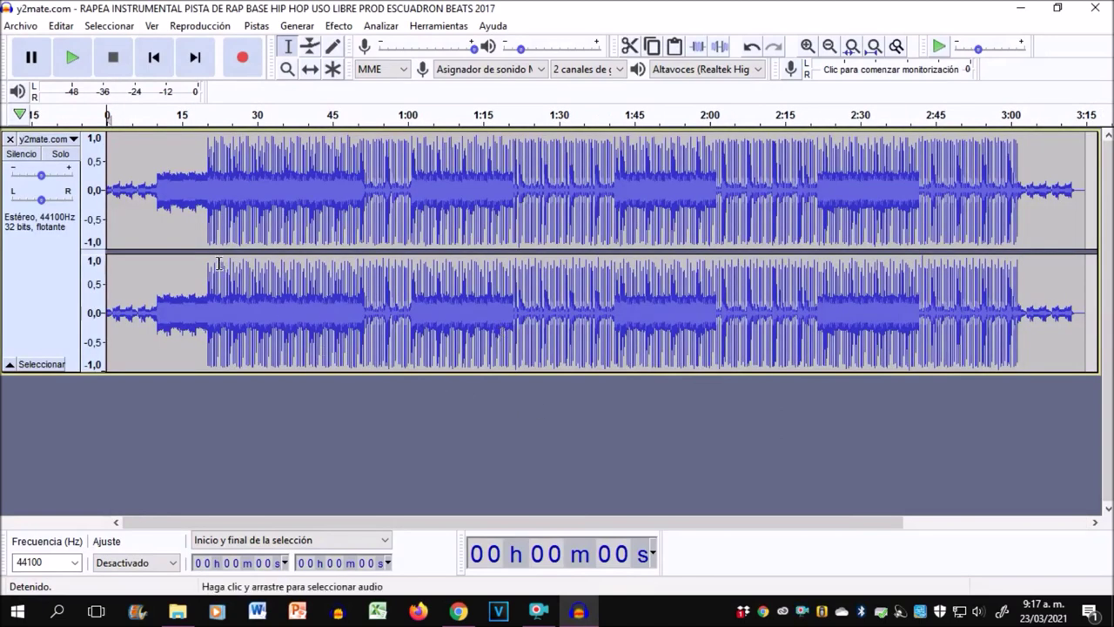
{"action": "left_click", "coordinate": [200, 214]}
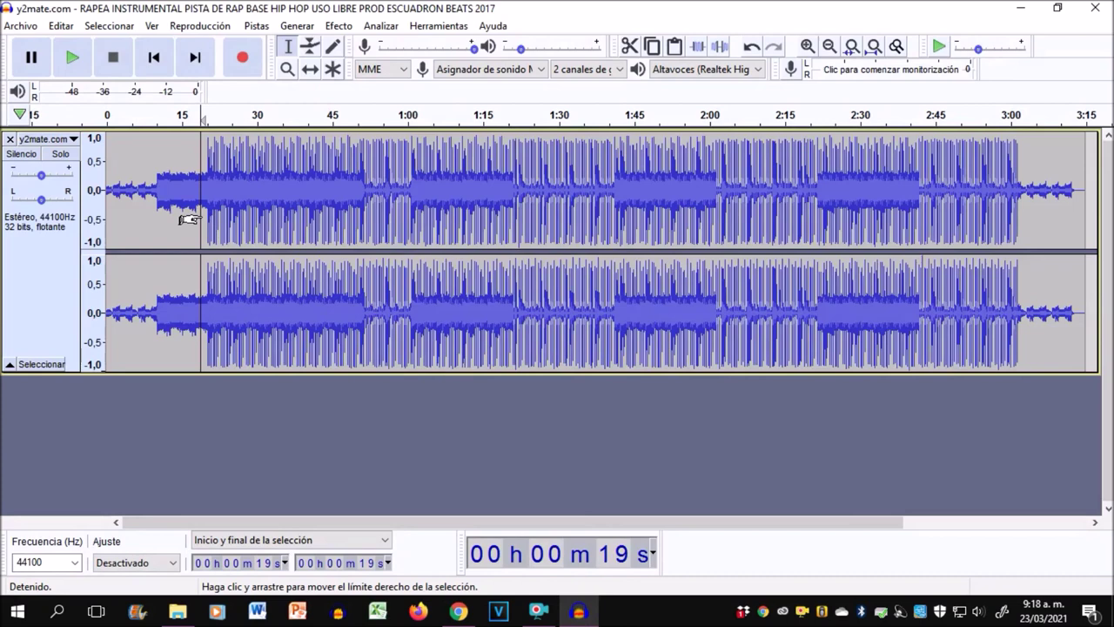
{"action": "key", "text": "space"}
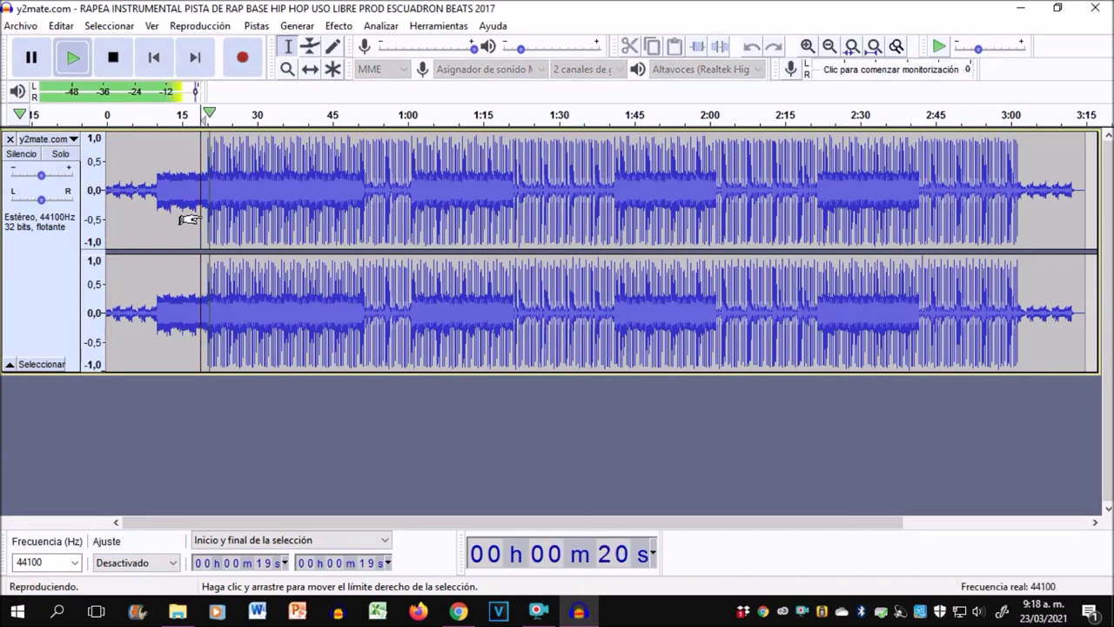
- Stop playback, return the cursor to the track start, and record a microphone clip of about 4 seconds onto the instrumental track
{"action": "key", "text": "space"}
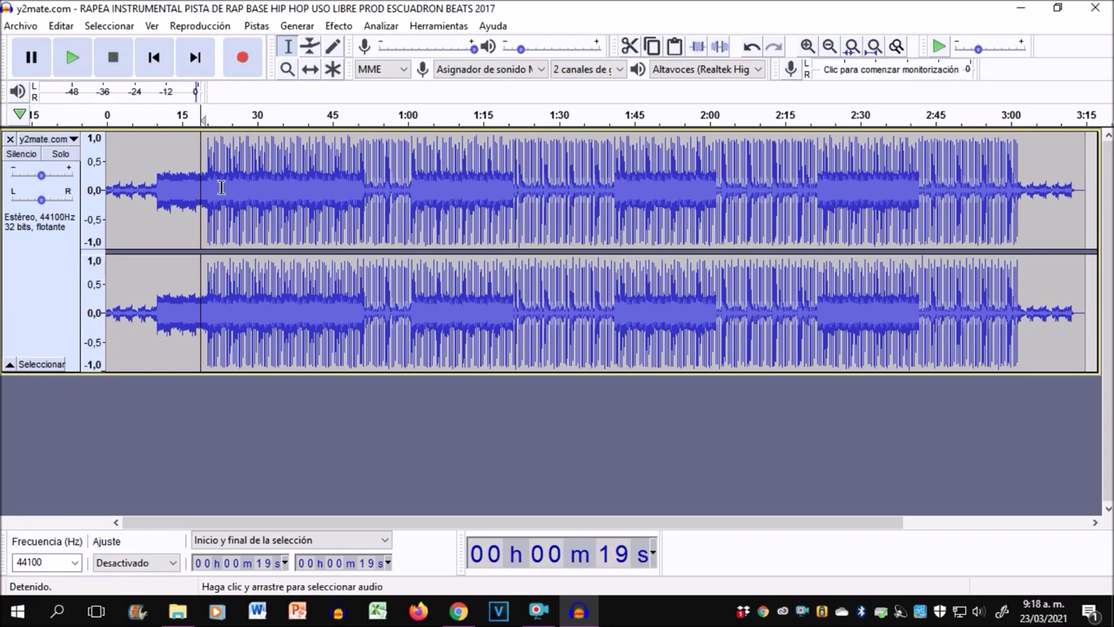
{"action": "left_click", "coordinate": [167, 66]}
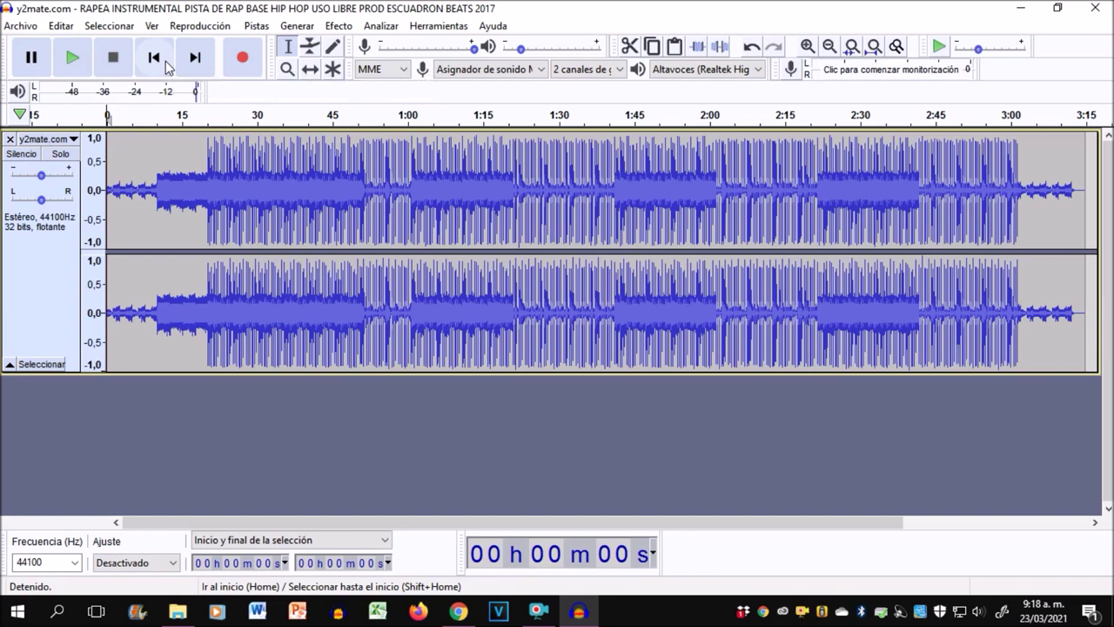
{"action": "left_click", "coordinate": [243, 57]}
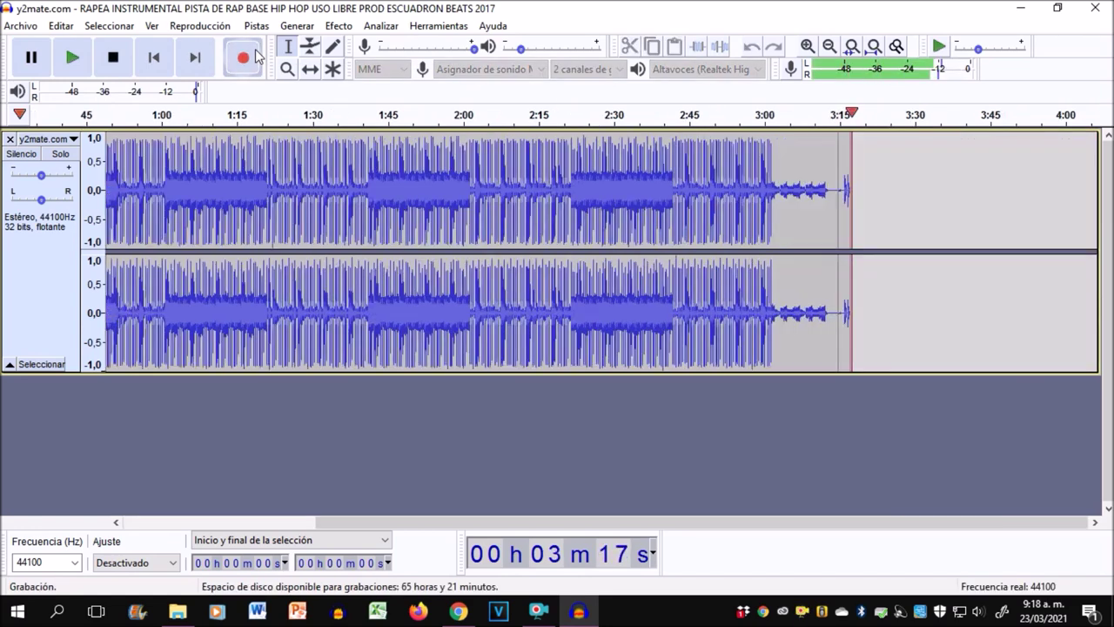
{"action": "left_click", "coordinate": [113, 56]}
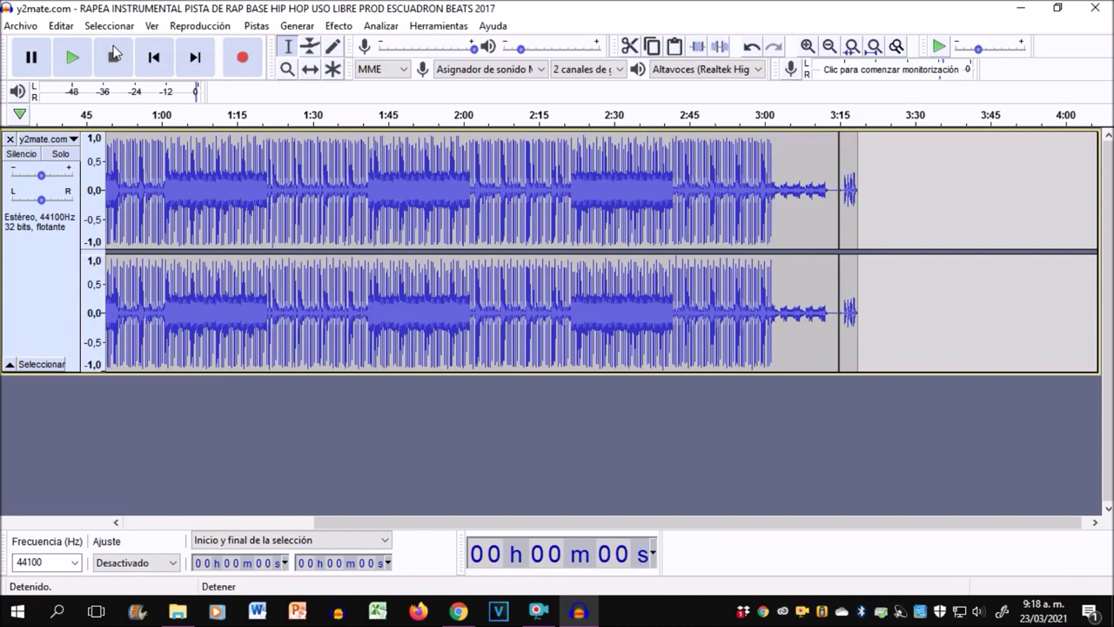
- Play the appended clip from about 3:14, then undo the recording and return the cursor to the start
{"action": "left_click", "coordinate": [833, 230]}
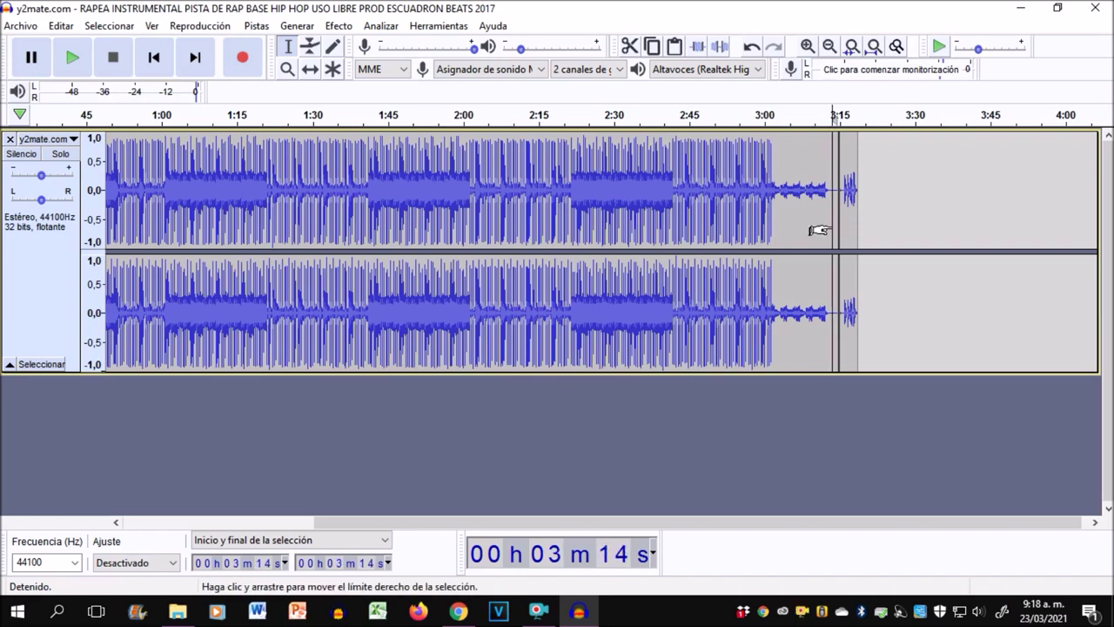
{"action": "key", "text": "space"}
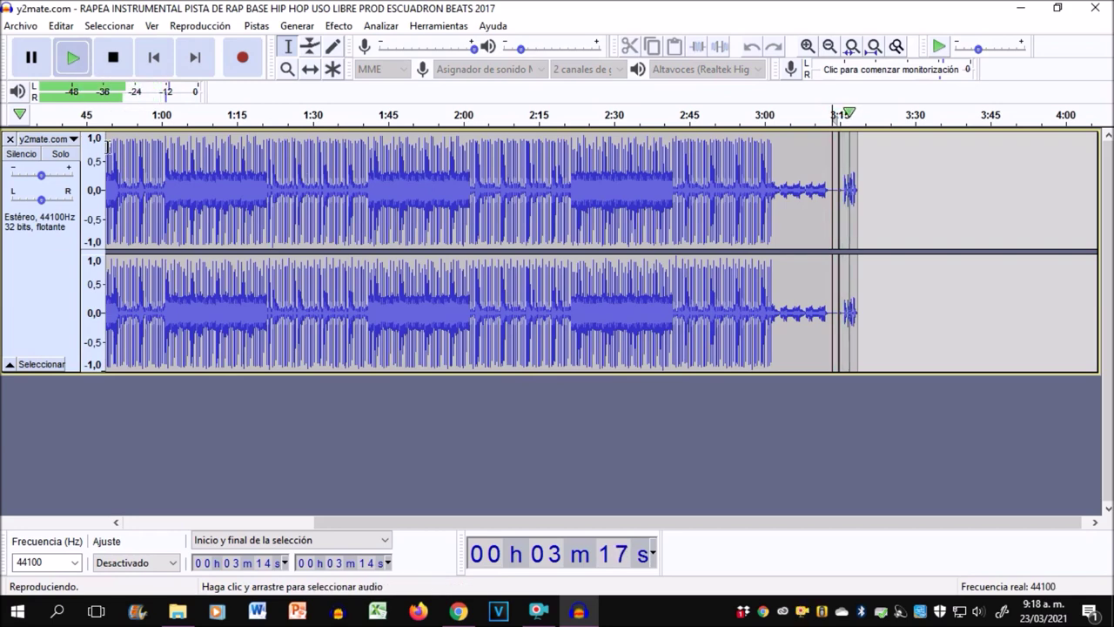
{"action": "left_click", "coordinate": [119, 68]}
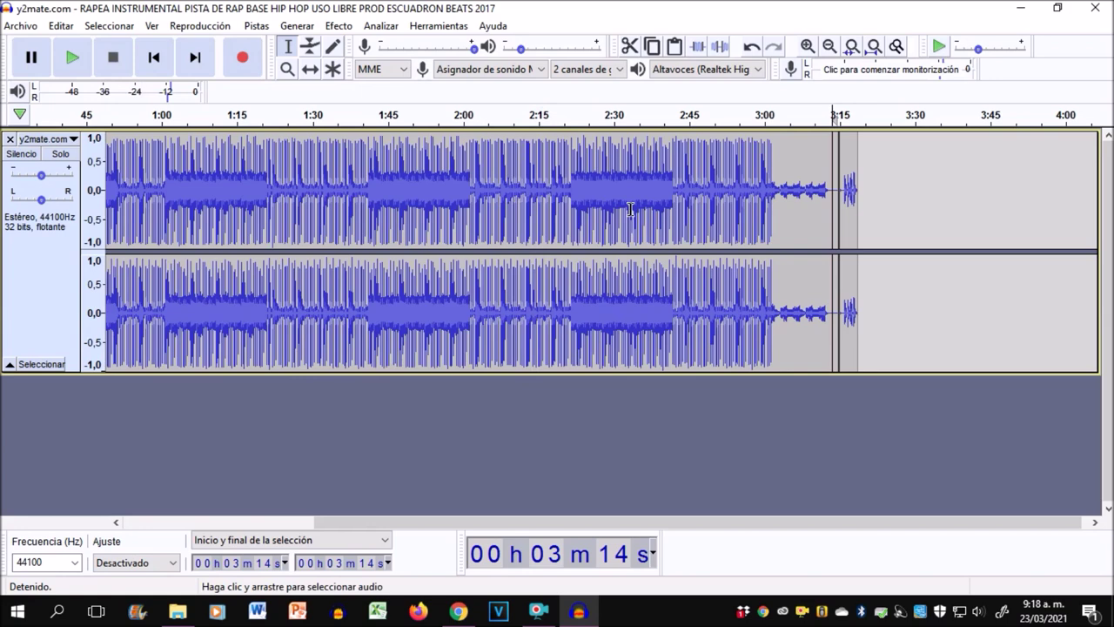
{"action": "left_click", "coordinate": [752, 47]}
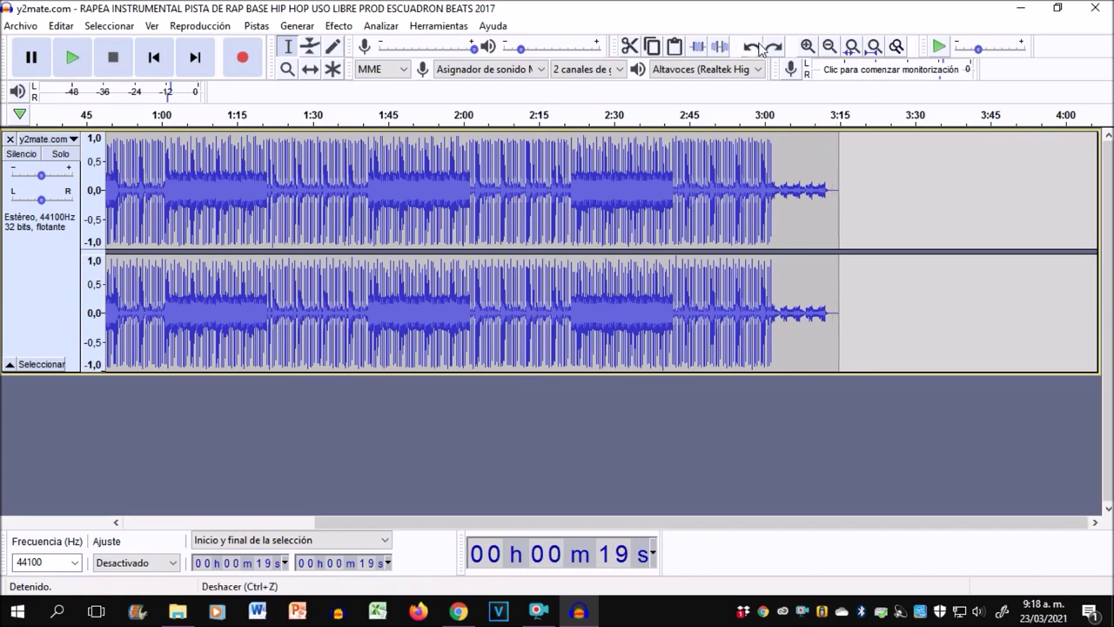
{"action": "left_click", "coordinate": [146, 65]}
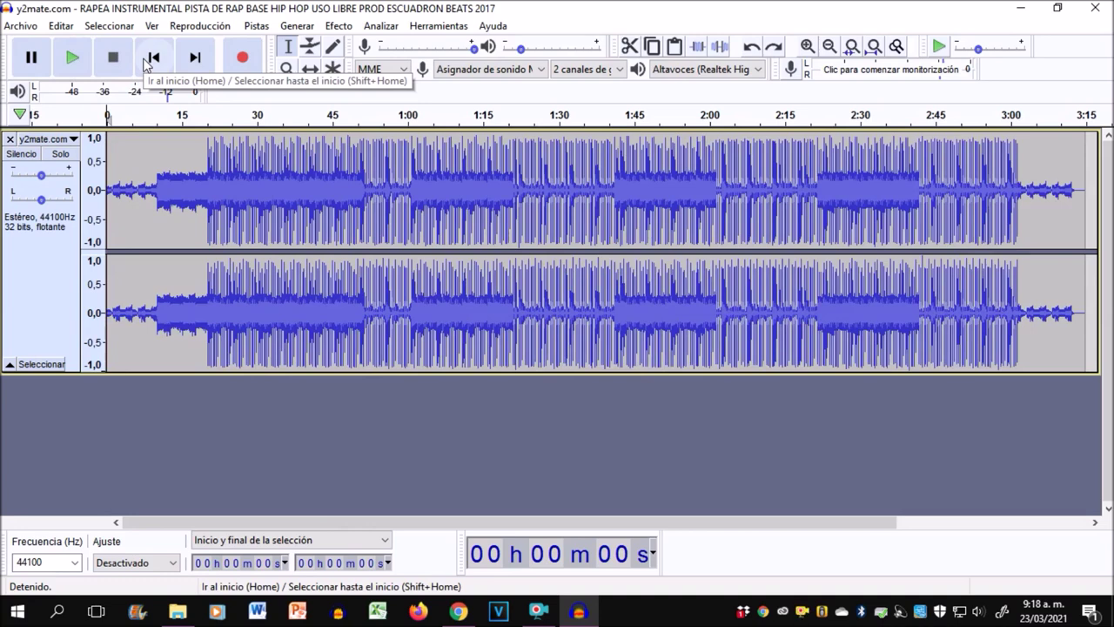
{"action": "left_click", "coordinate": [256, 27]}
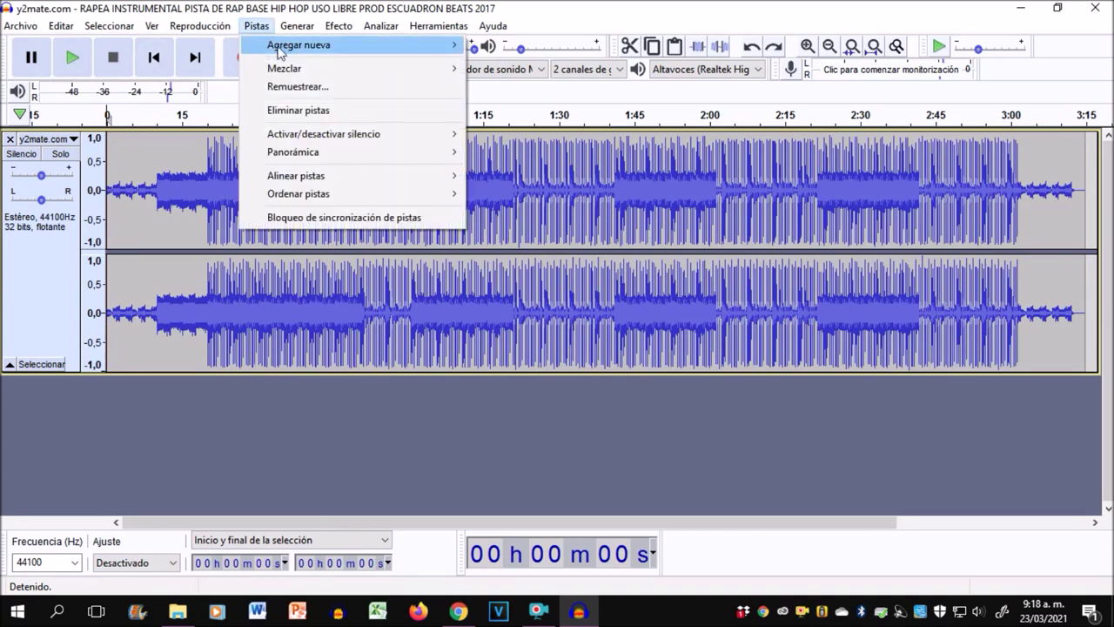
{"action": "mouse_move", "coordinate": [300, 27]}
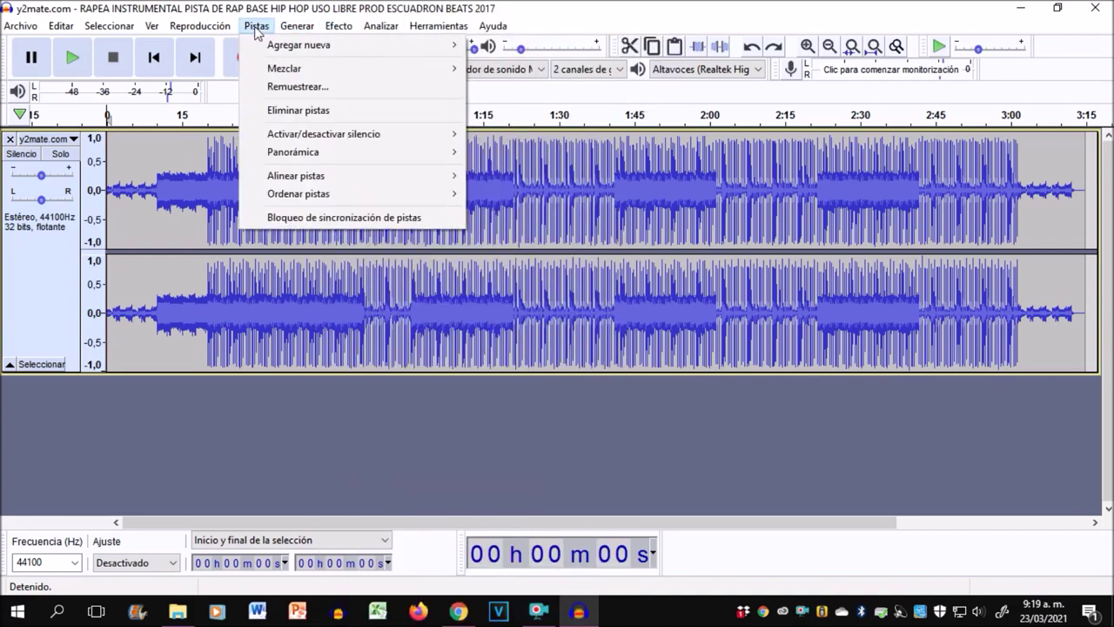
{"action": "left_click", "coordinate": [379, 44]}
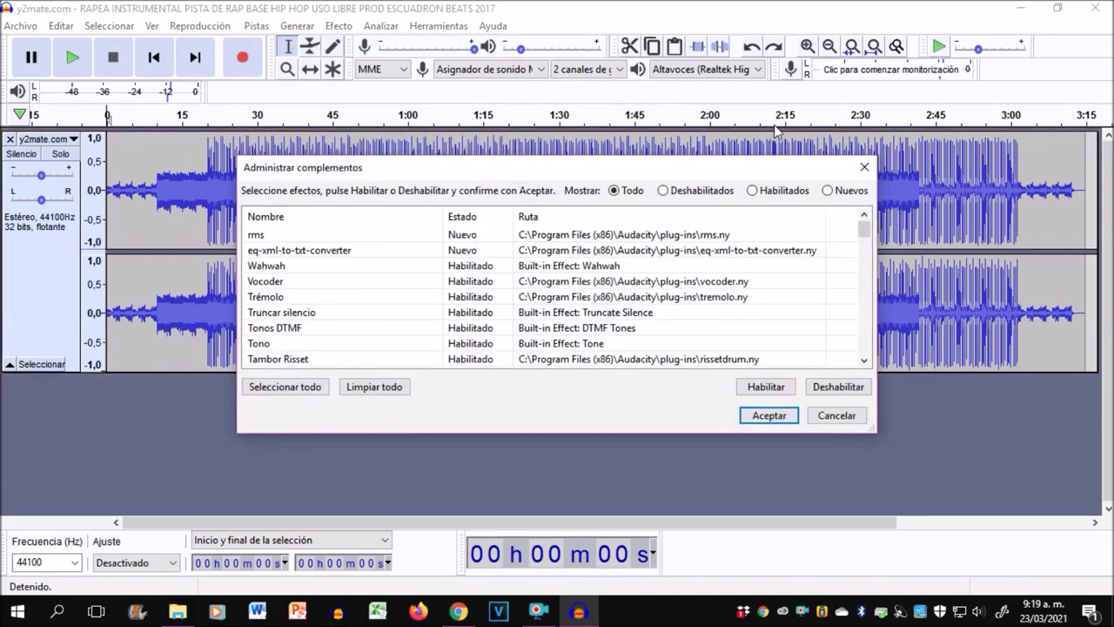
{"action": "left_click", "coordinate": [865, 166]}
- Add a new stereo audio track and record about 6 seconds of microphone audio on it from the start
{"action": "left_click", "coordinate": [217, 26]}
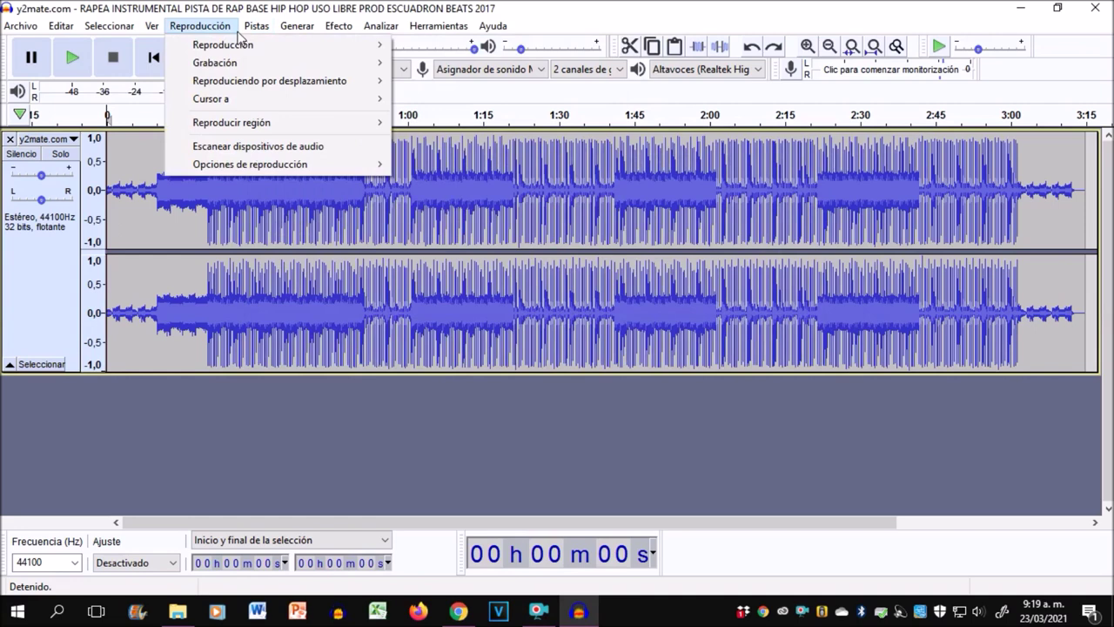
{"action": "left_click", "coordinate": [252, 28]}
{"action": "left_click", "coordinate": [257, 28]}
{"action": "mouse_move", "coordinate": [302, 47]}
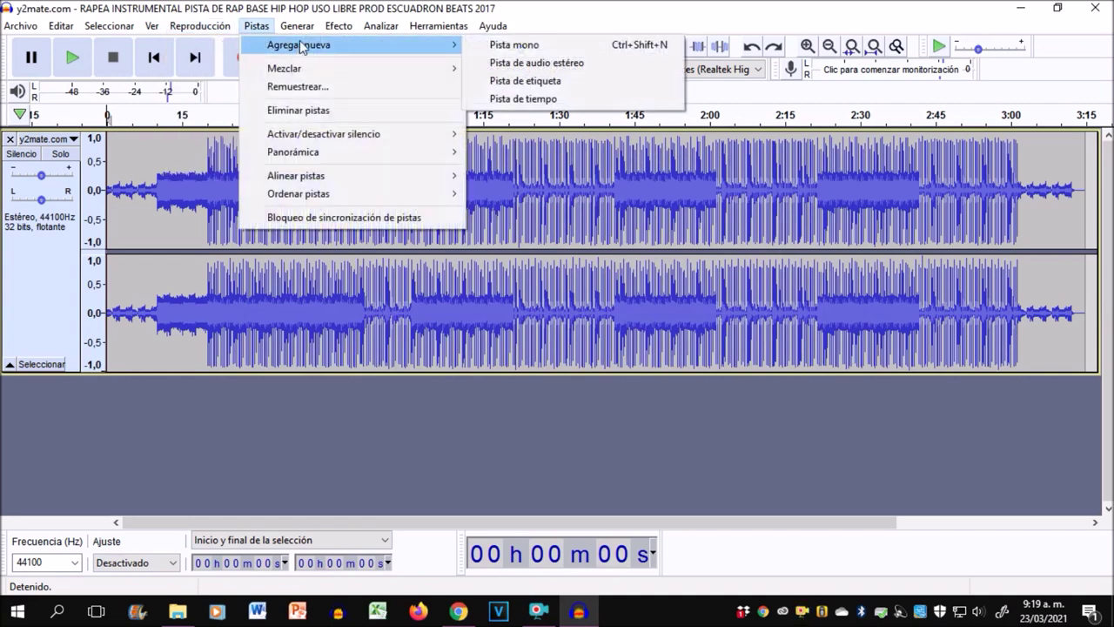
{"action": "left_click", "coordinate": [538, 70]}
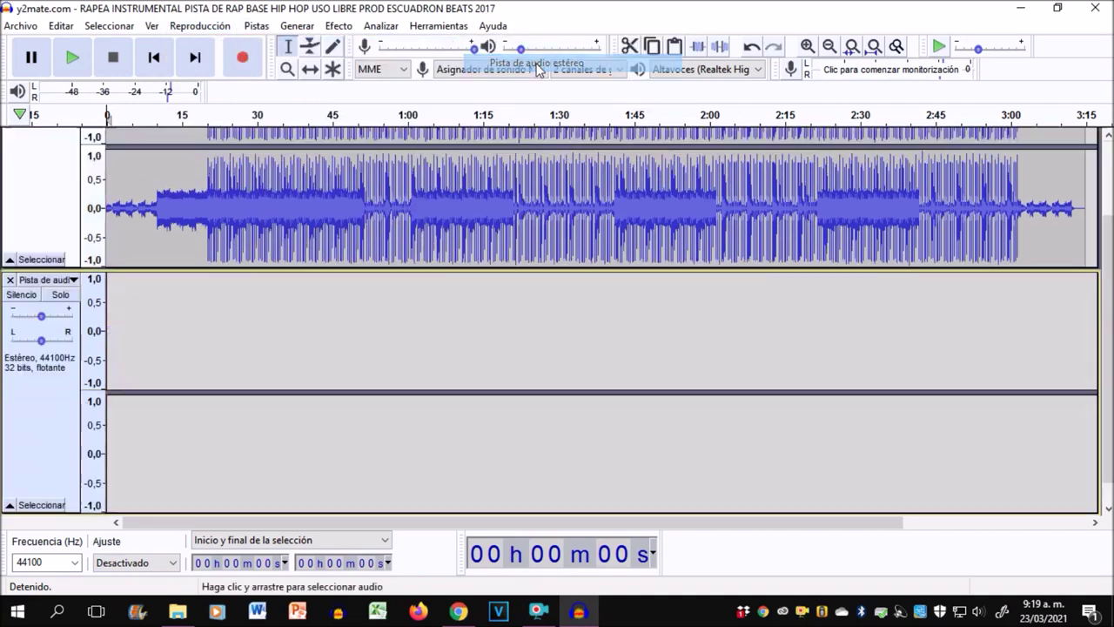
{"action": "left_click", "coordinate": [254, 57]}
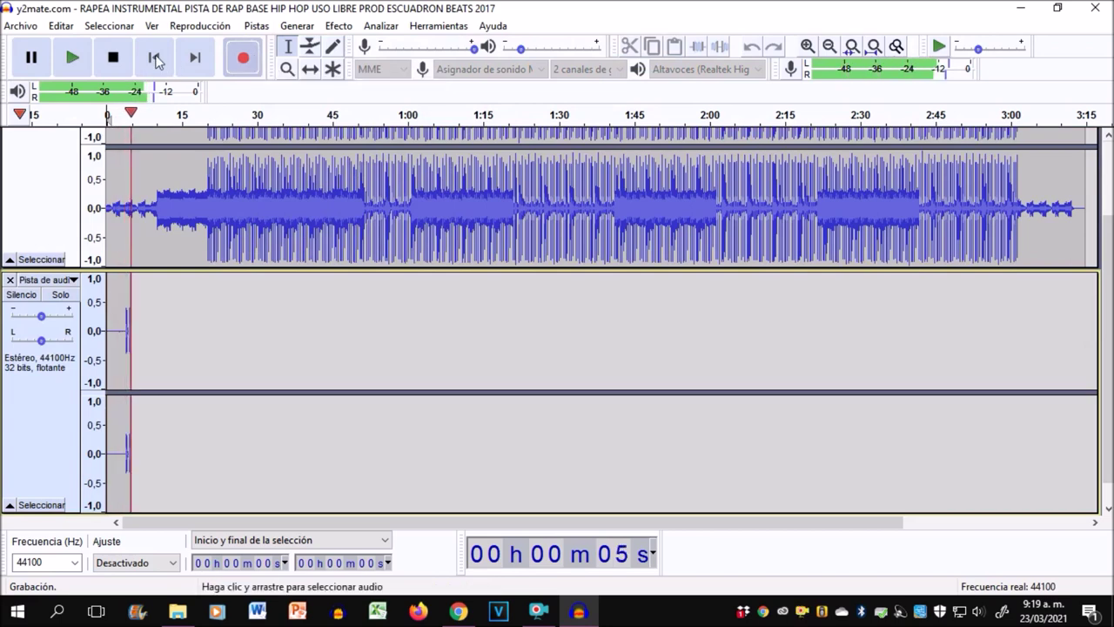
{"action": "left_click", "coordinate": [111, 57]}
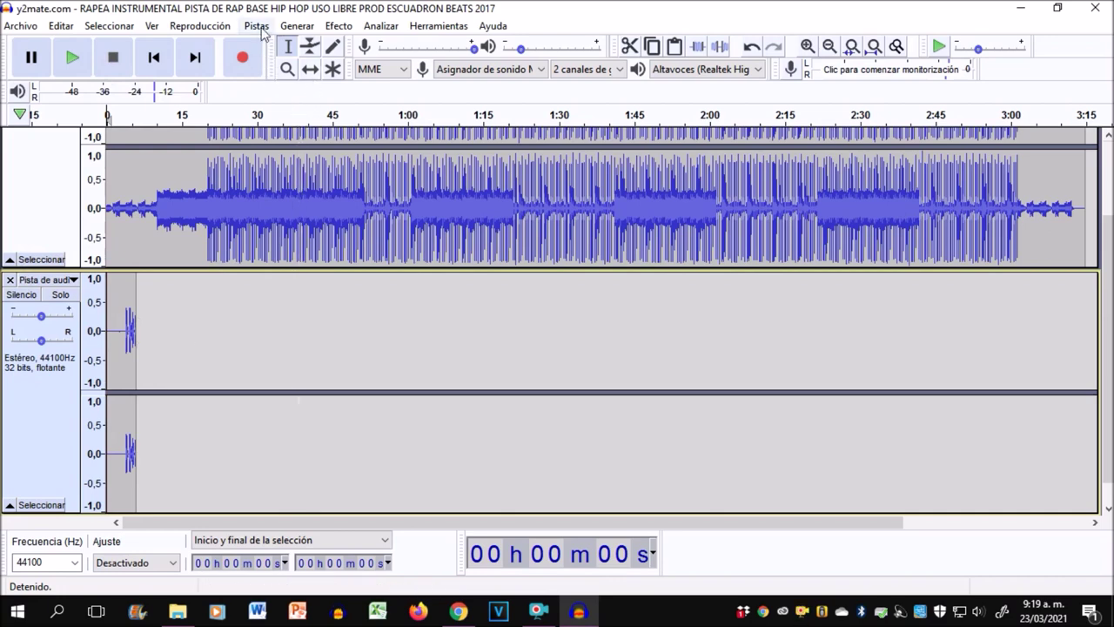
- Delete the new stereo track and briefly play the instrumental from about 20 seconds
{"action": "left_click", "coordinate": [10, 280]}
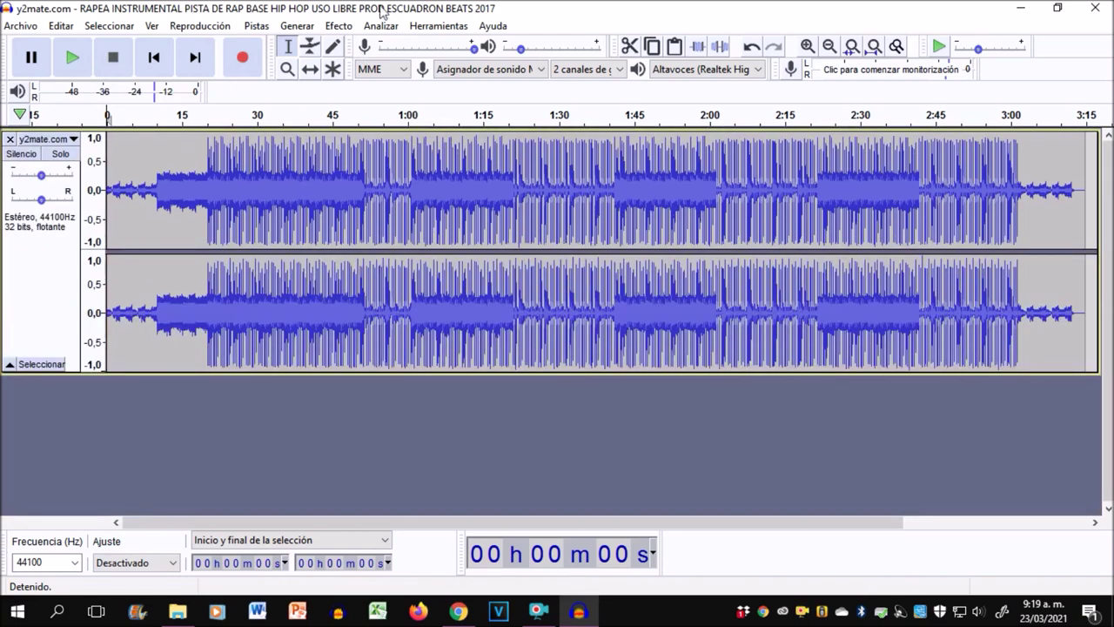
{"action": "left_click", "coordinate": [257, 32]}
{"action": "left_click", "coordinate": [266, 33]}
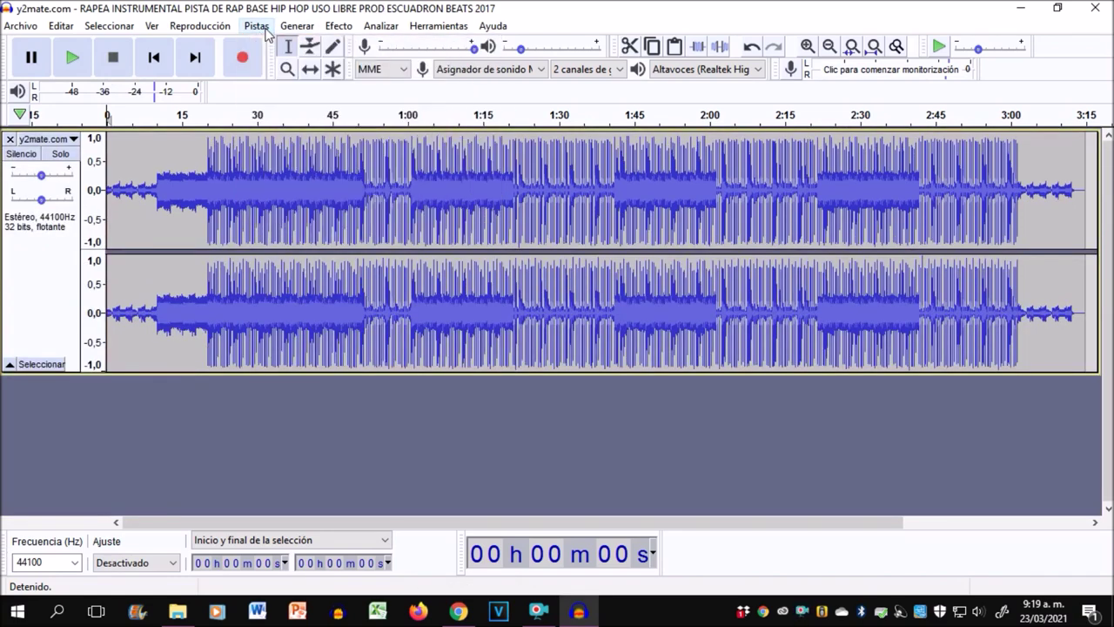
{"action": "left_click", "coordinate": [207, 229]}
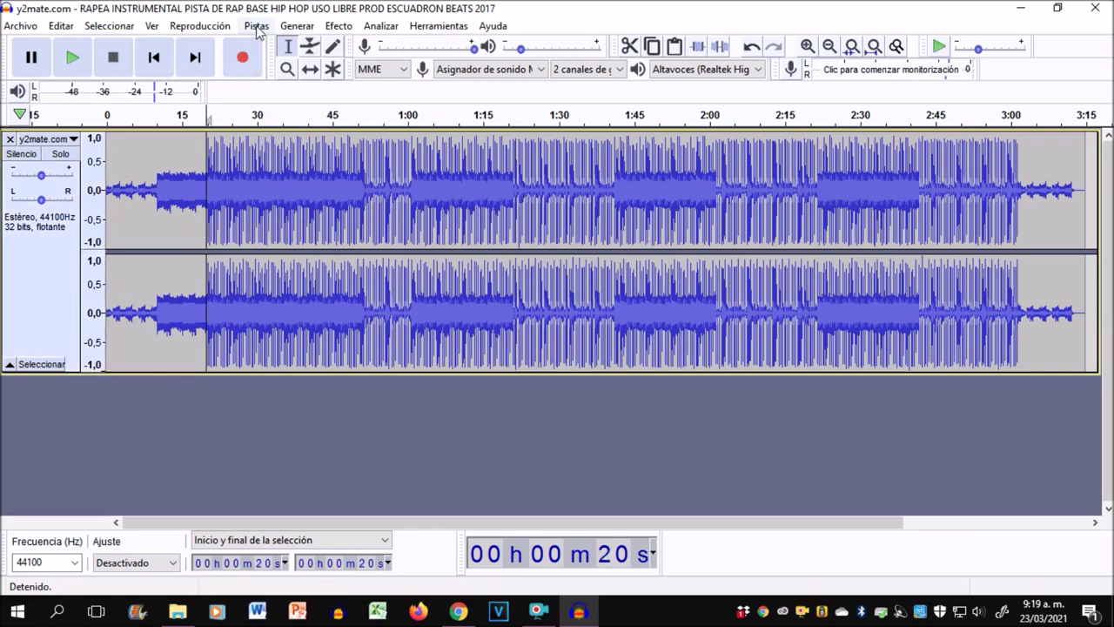
{"action": "key", "text": "space"}
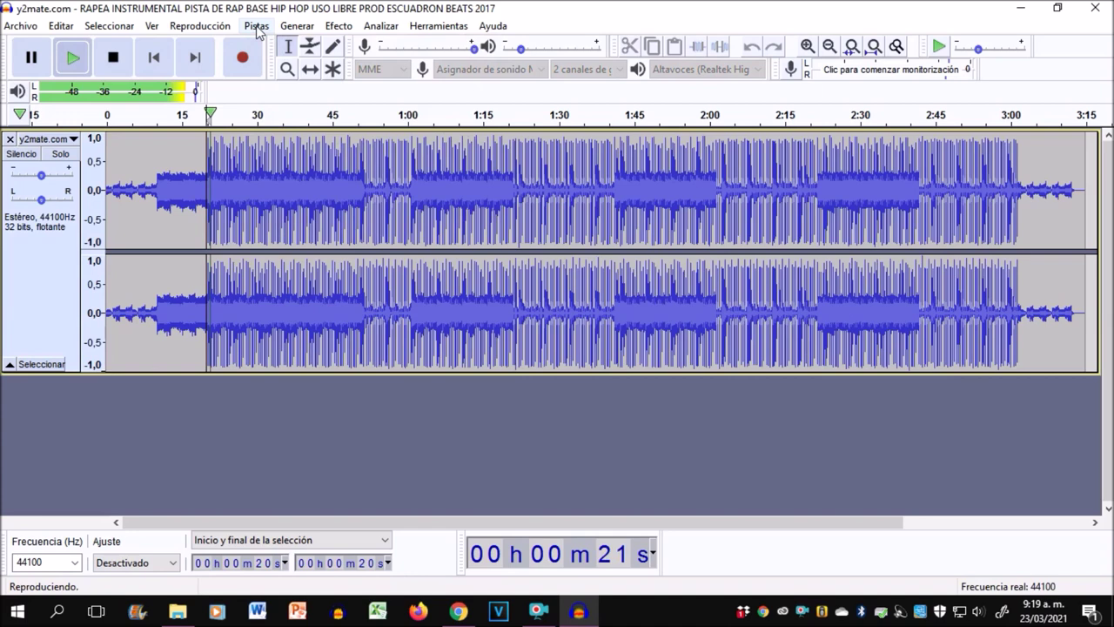
{"action": "key", "text": "space"}
- Add another stereo audio track and record about 4 seconds of microphone audio on it from the 20-second mark
{"action": "left_click", "coordinate": [257, 32]}
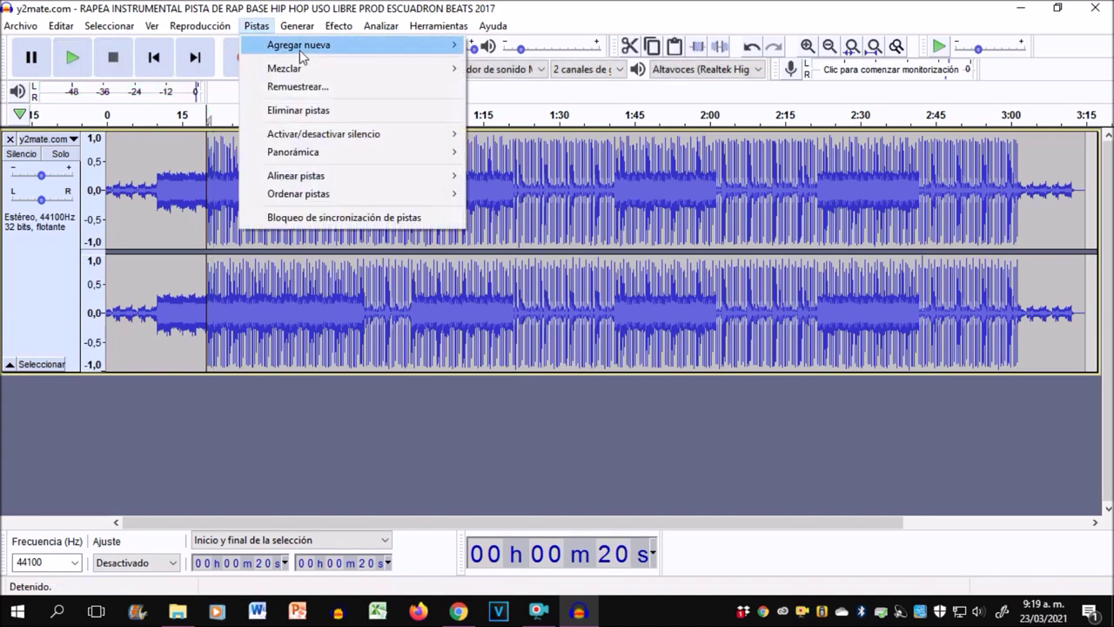
{"action": "mouse_move", "coordinate": [340, 50]}
{"action": "left_click", "coordinate": [541, 64]}
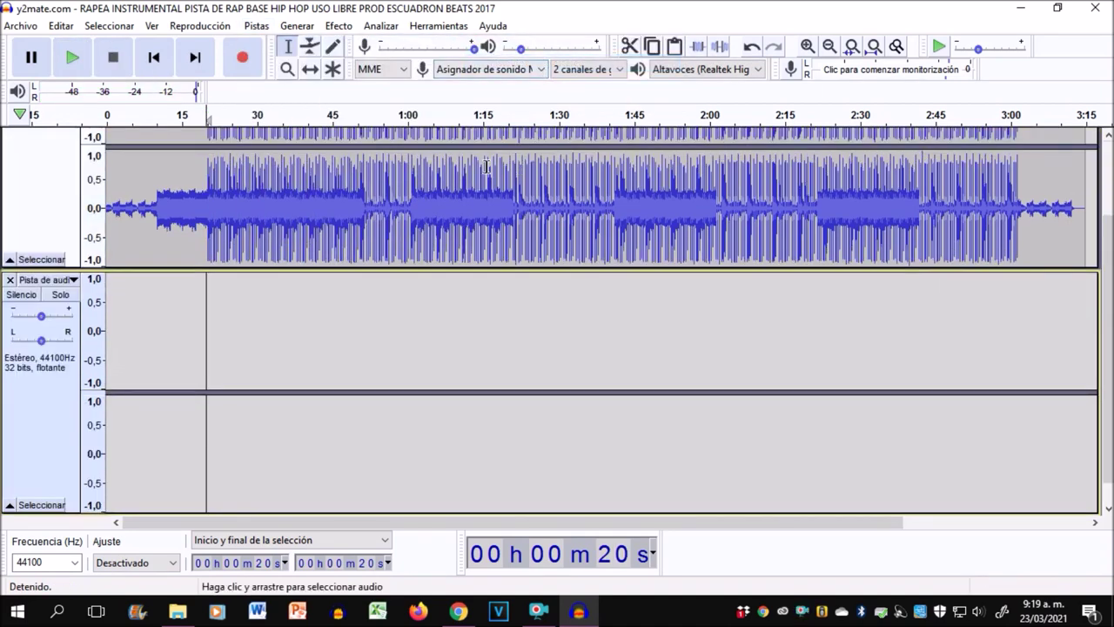
{"action": "left_click", "coordinate": [235, 67]}
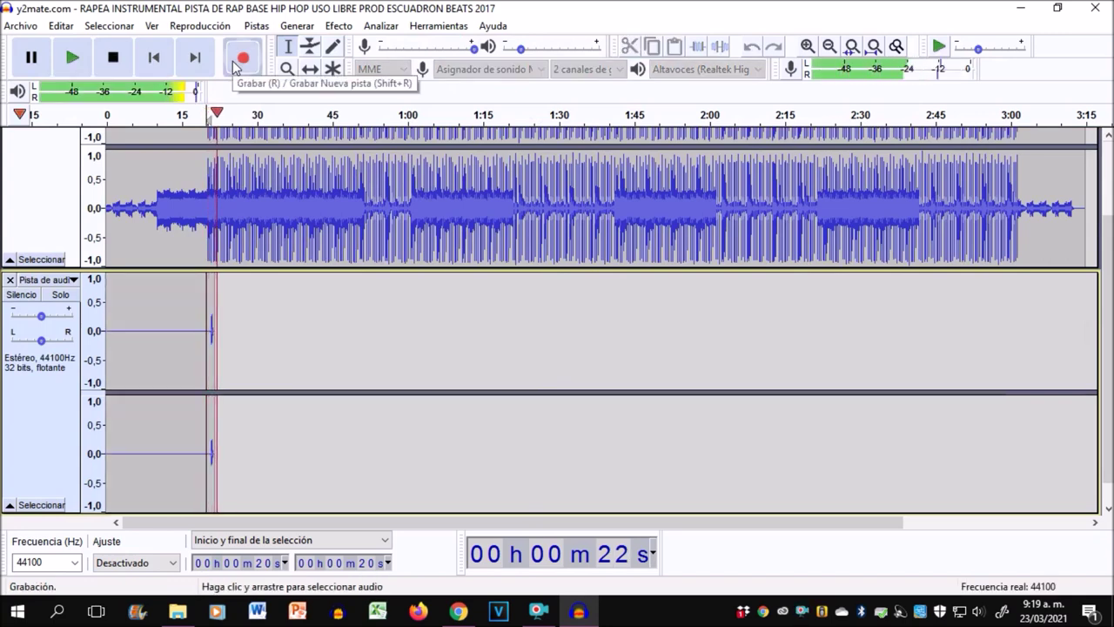
{"action": "left_click", "coordinate": [121, 68]}
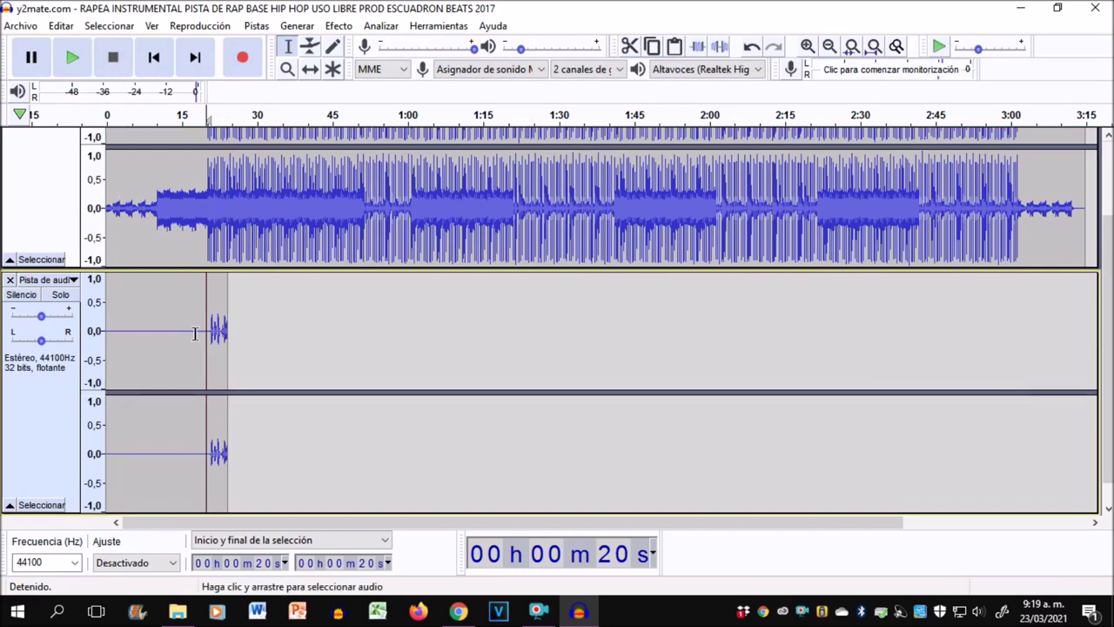
- Select the silence from about 4 to 19 seconds before the recorded clip, then delete that stereo track
{"action": "left_click_drag", "start_coordinate": [199, 333], "coordinate": [126, 313]}
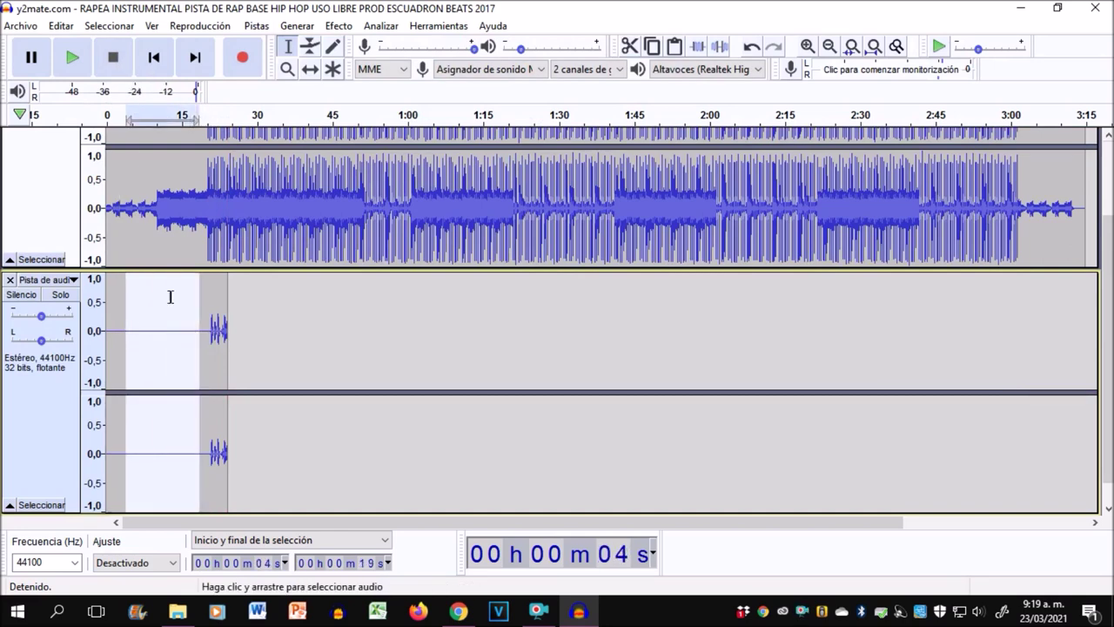
{"action": "left_click", "coordinate": [9, 279]}
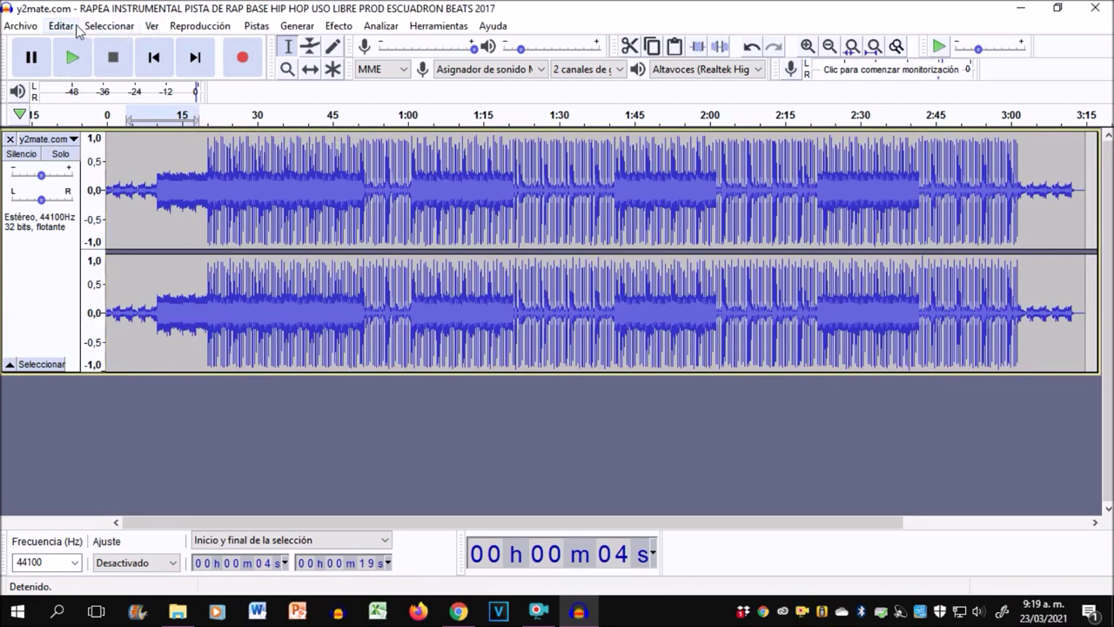
- Examine the available playback and recording commands, including plain recording and recording on a new track
{"action": "left_click", "coordinate": [61, 26]}
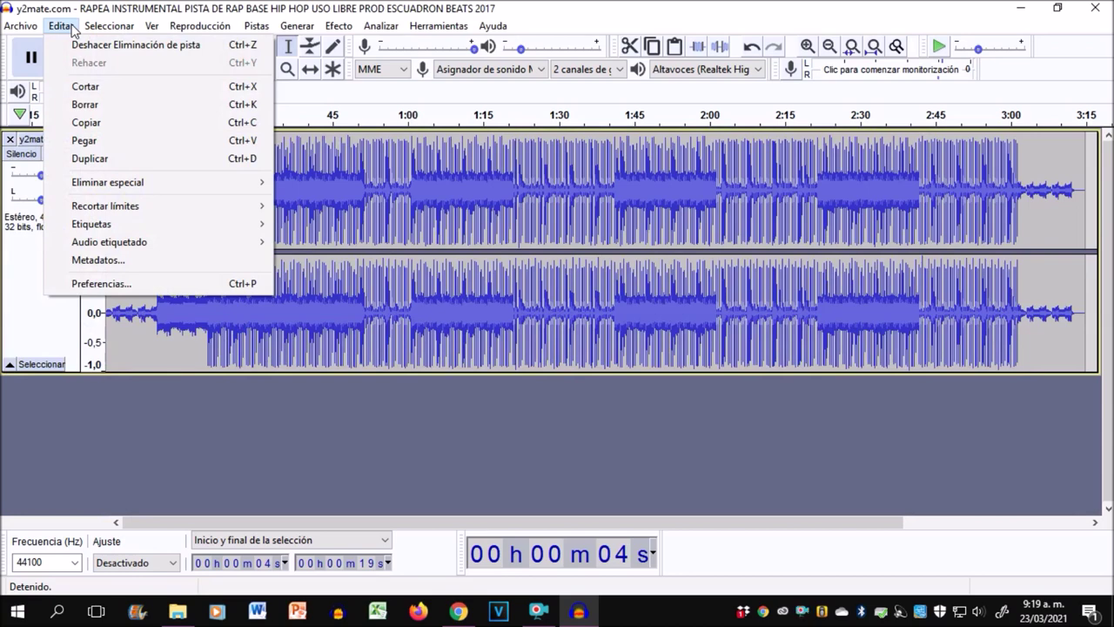
{"action": "mouse_move", "coordinate": [114, 27]}
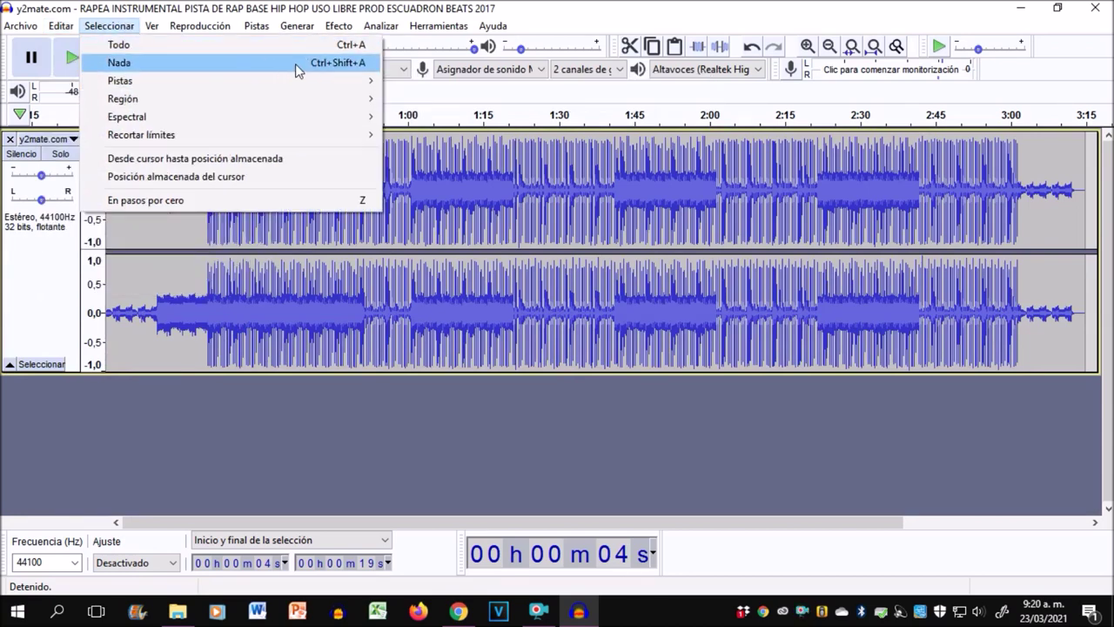
{"action": "mouse_move", "coordinate": [166, 29]}
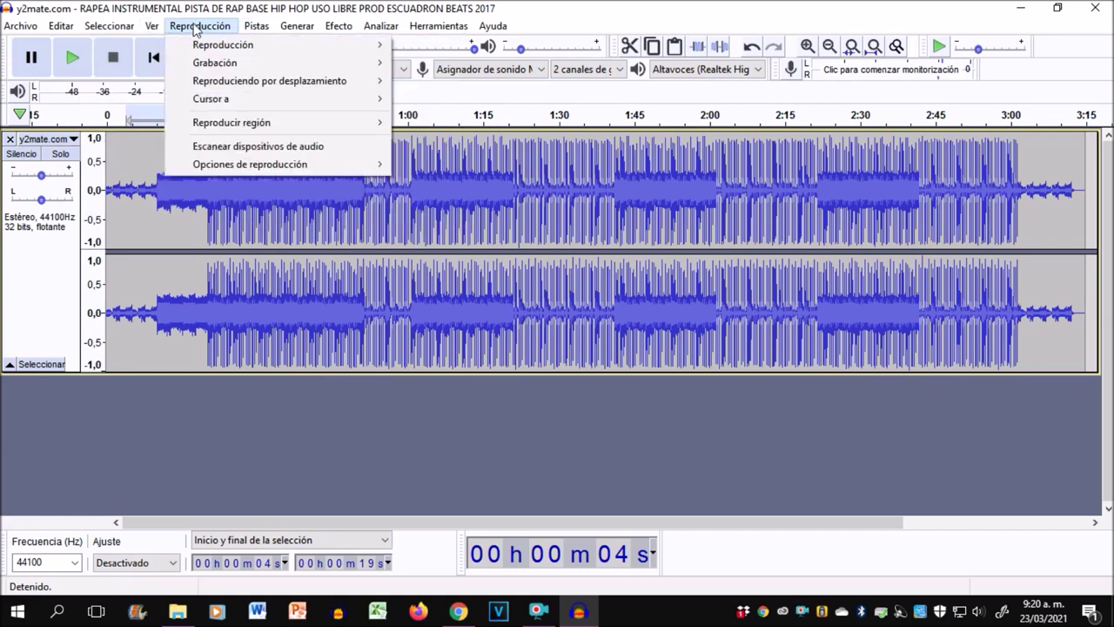
{"action": "mouse_move", "coordinate": [353, 44]}
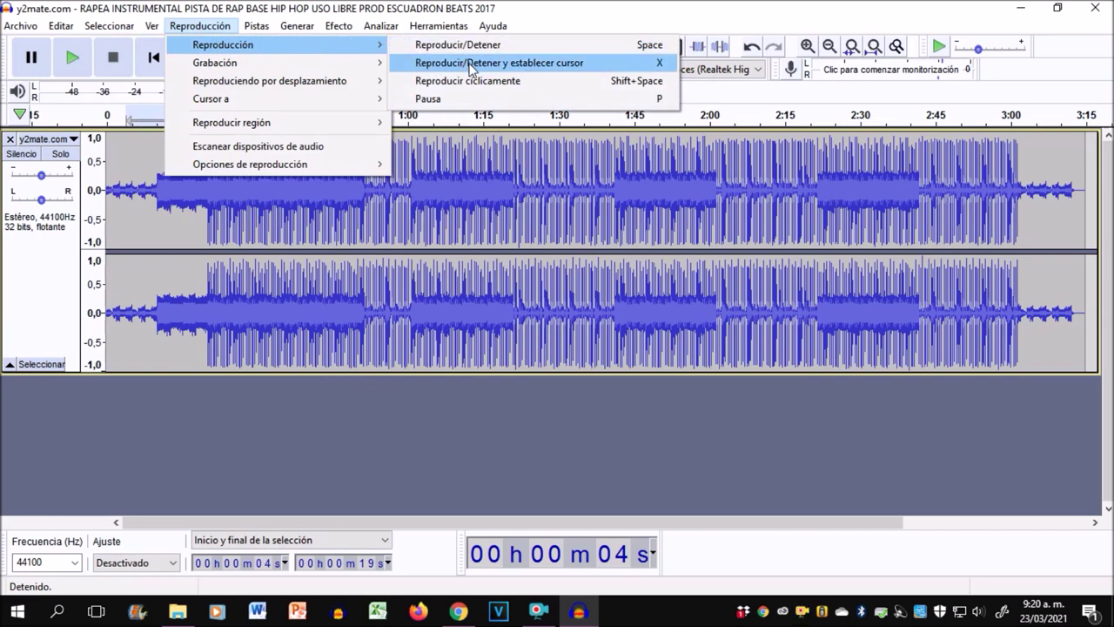
{"action": "mouse_move", "coordinate": [389, 68]}
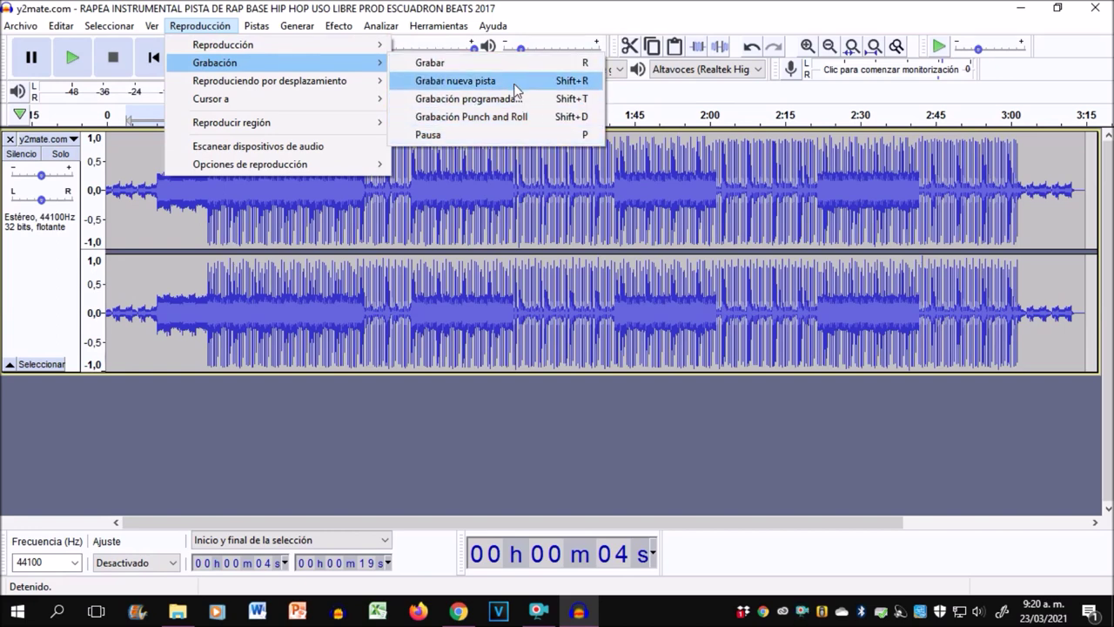
- Place the cursor at about 20 seconds and record about 5 seconds with the plain Record command on the instrumental track
{"action": "left_click", "coordinate": [177, 279]}
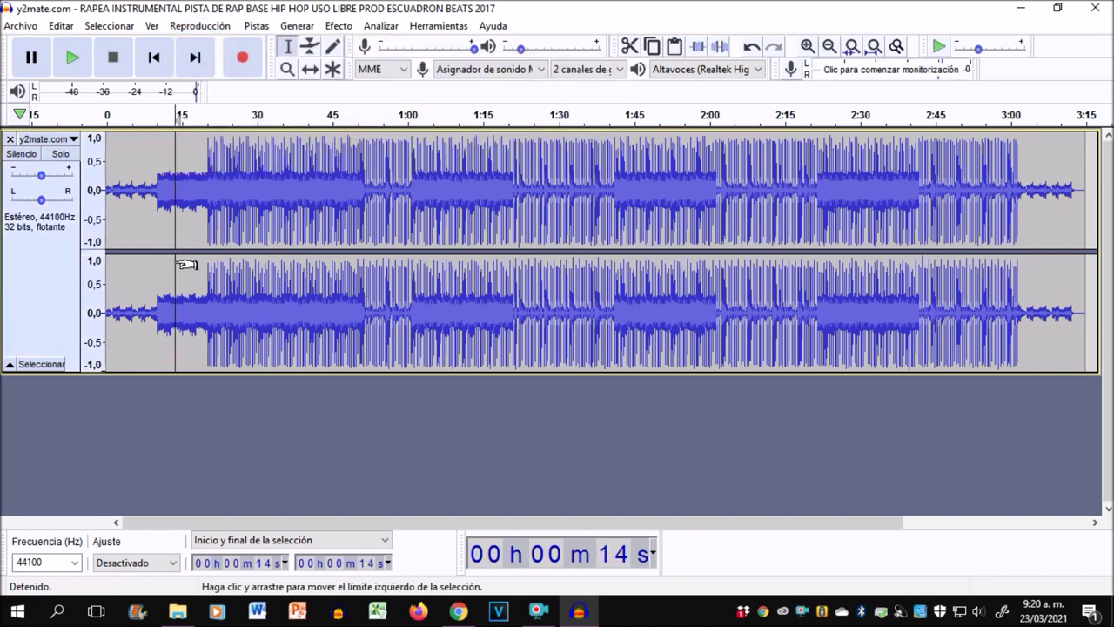
{"action": "left_click", "coordinate": [204, 217]}
{"action": "key", "text": "r"}
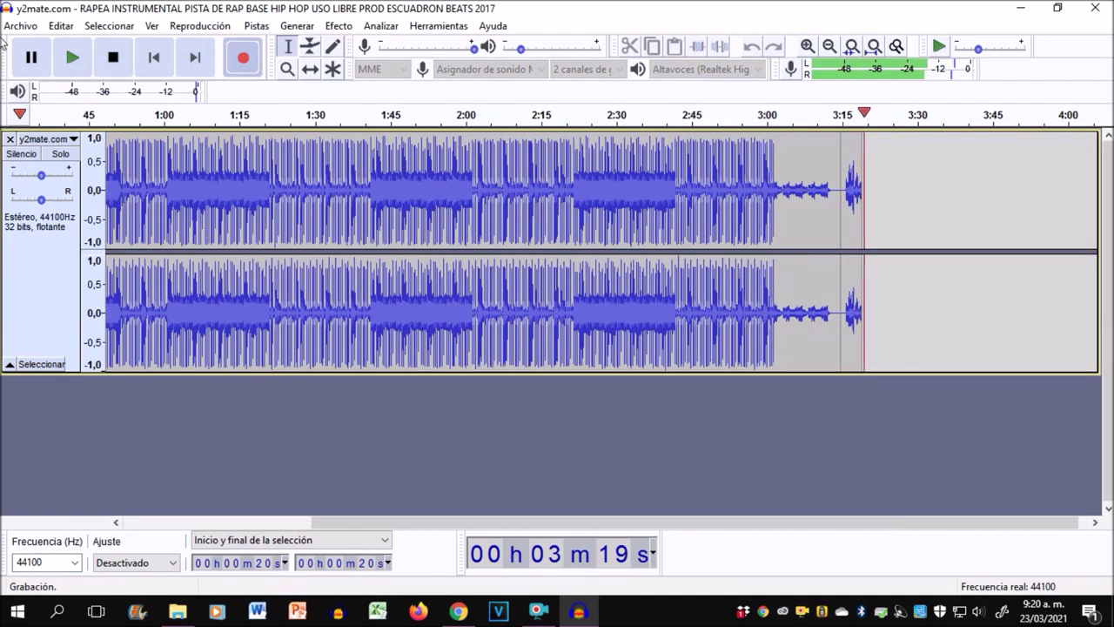
{"action": "left_click", "coordinate": [112, 56]}
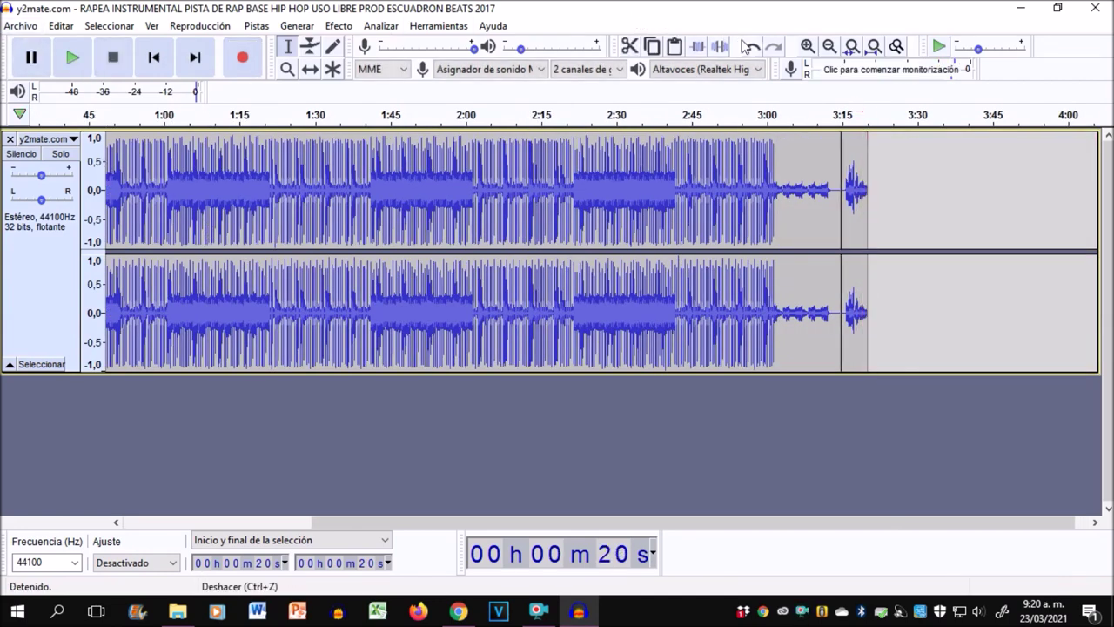
- Undo the plain recording, then record about 11 seconds on a new track from the 19-second mark and play it back
{"action": "left_click", "coordinate": [746, 46]}
{"action": "left_click", "coordinate": [161, 58]}
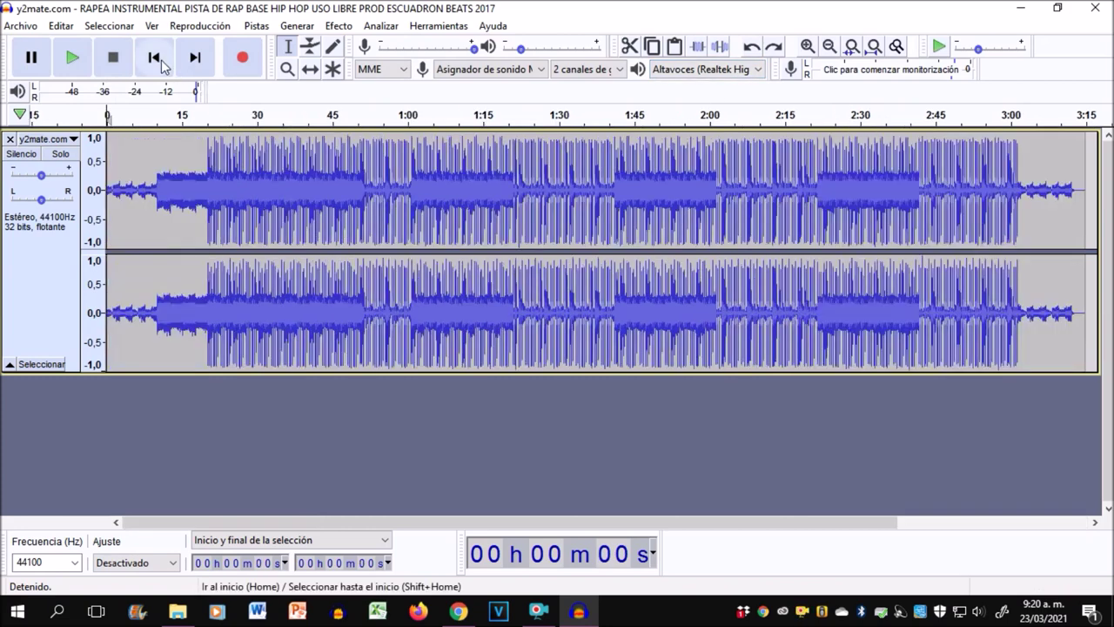
{"action": "left_click", "coordinate": [199, 228]}
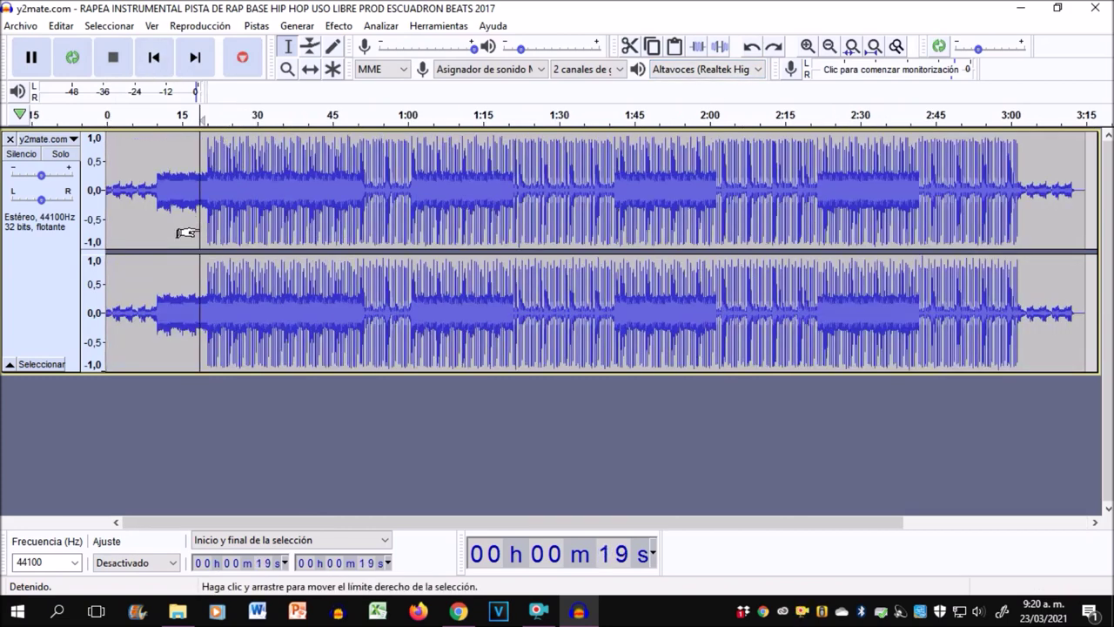
{"action": "key", "text": "r"}
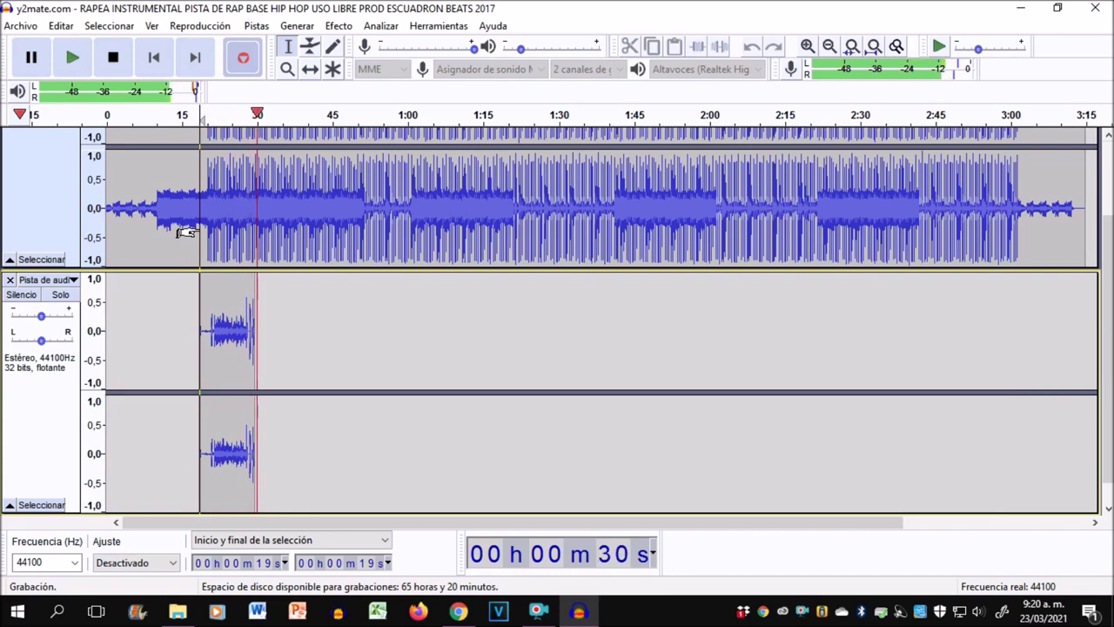
{"action": "key", "text": "space"}
{"action": "key", "text": "space"}
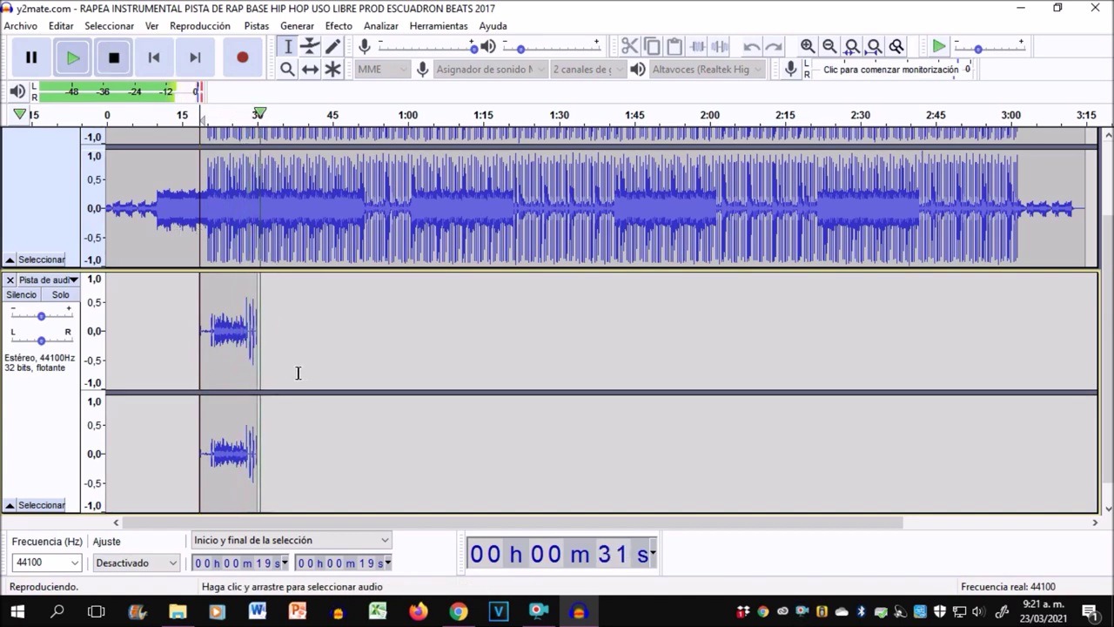
{"action": "key", "text": "space"}
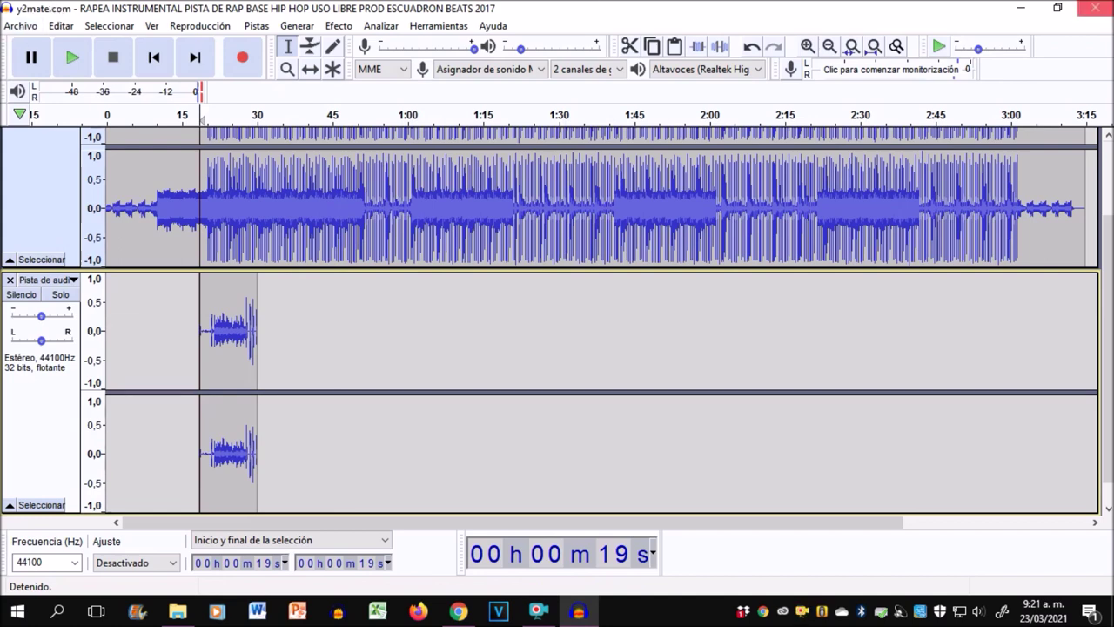
- Save the project to the desktop as an AUP3 project named rap
{"action": "left_click", "coordinate": [6, 29]}
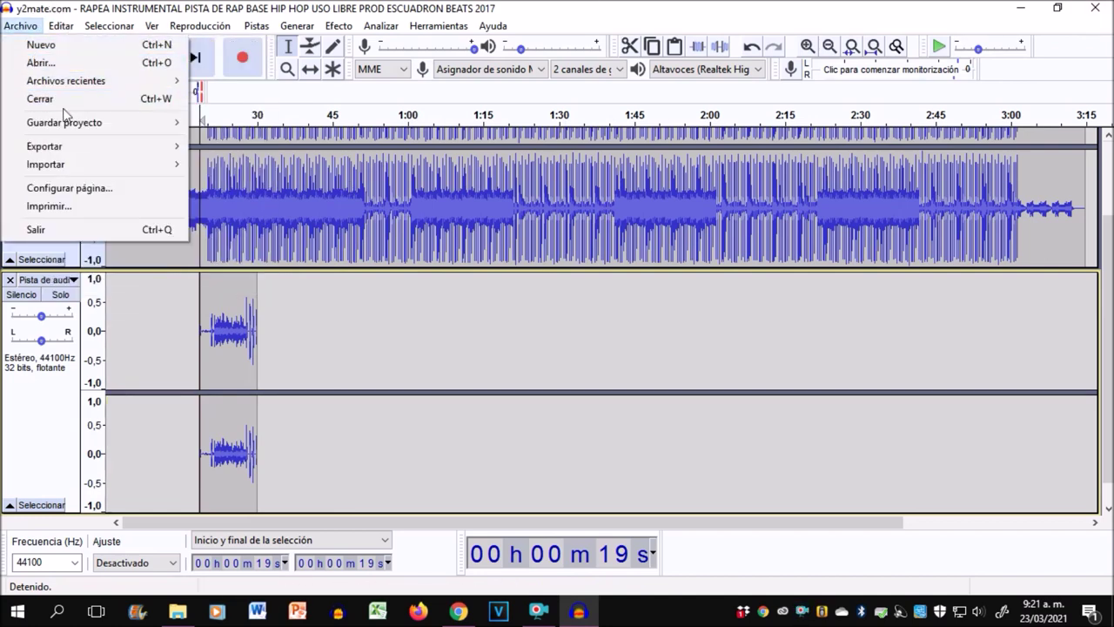
{"action": "mouse_move", "coordinate": [88, 126]}
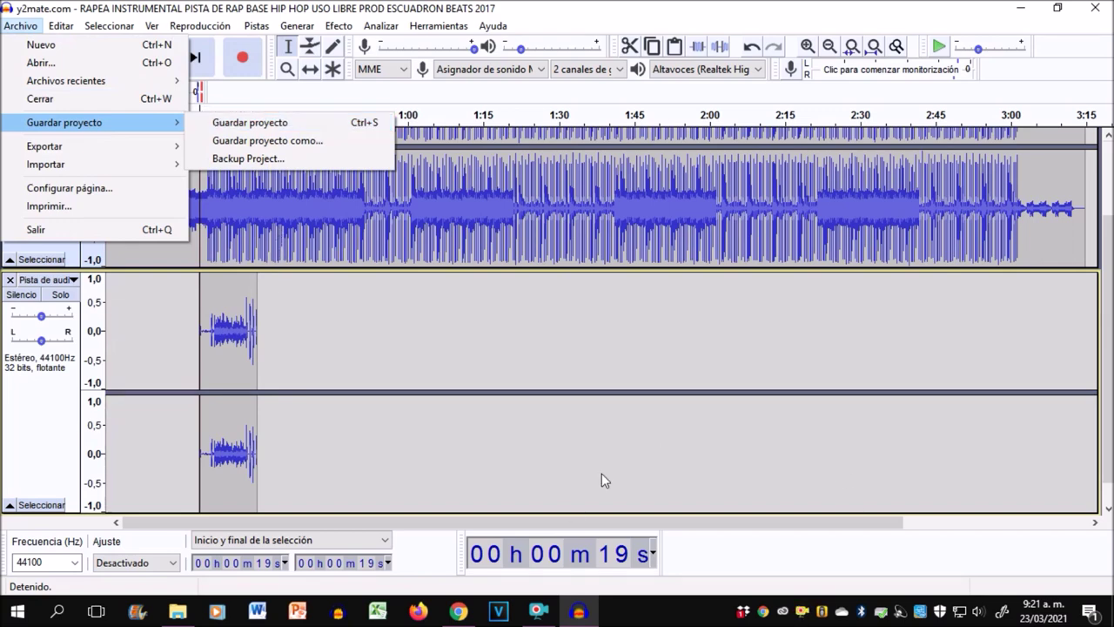
{"action": "left_click", "coordinate": [288, 129]}
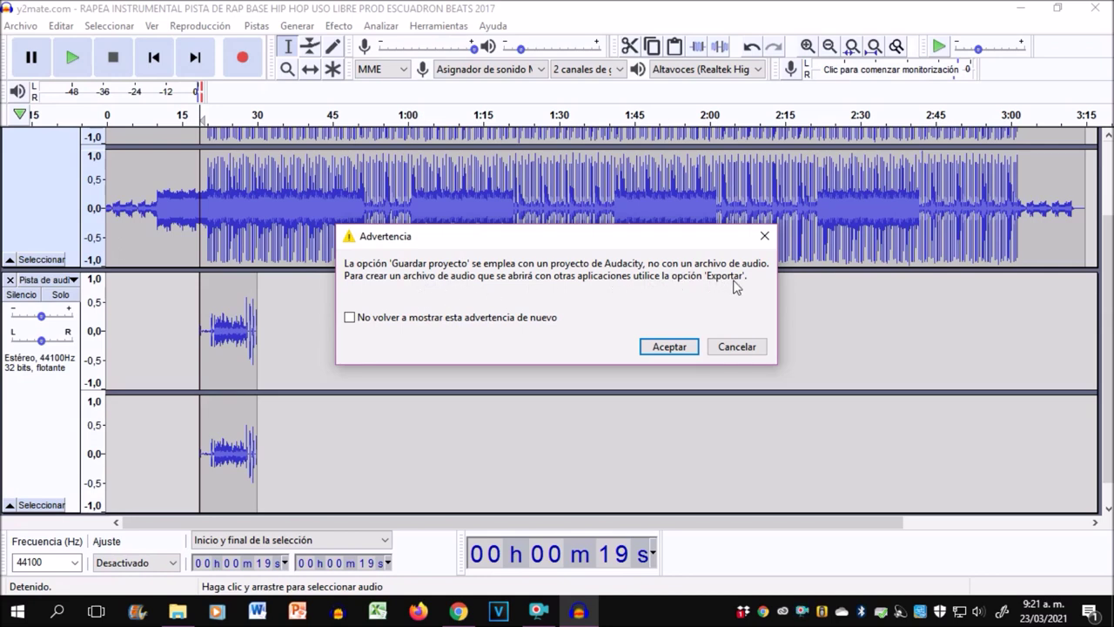
{"action": "left_click", "coordinate": [684, 350]}
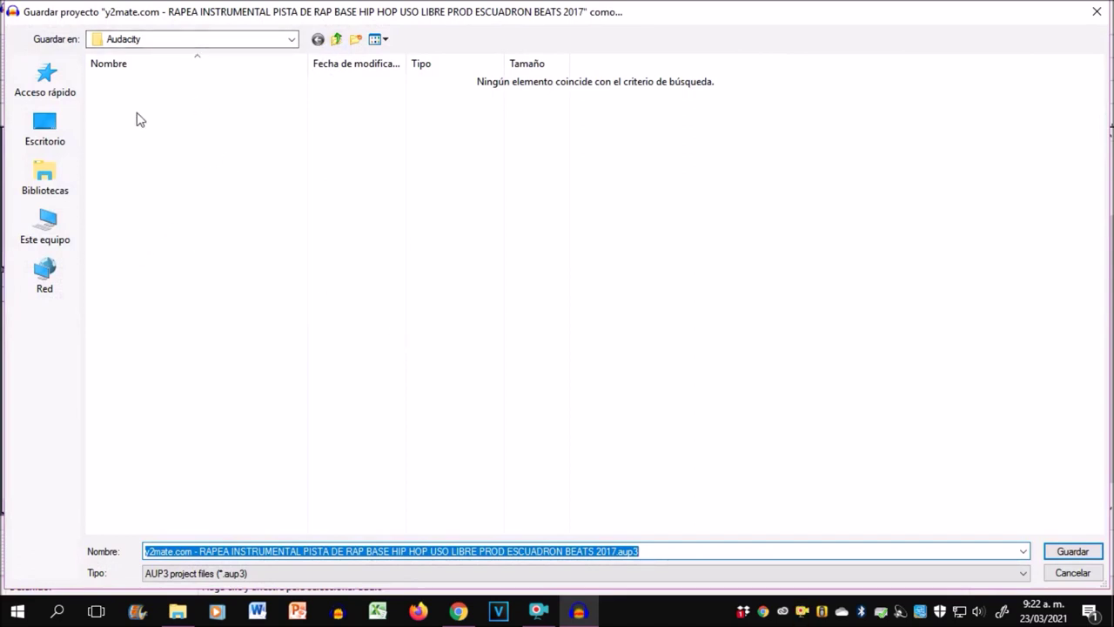
{"action": "left_click", "coordinate": [65, 135]}
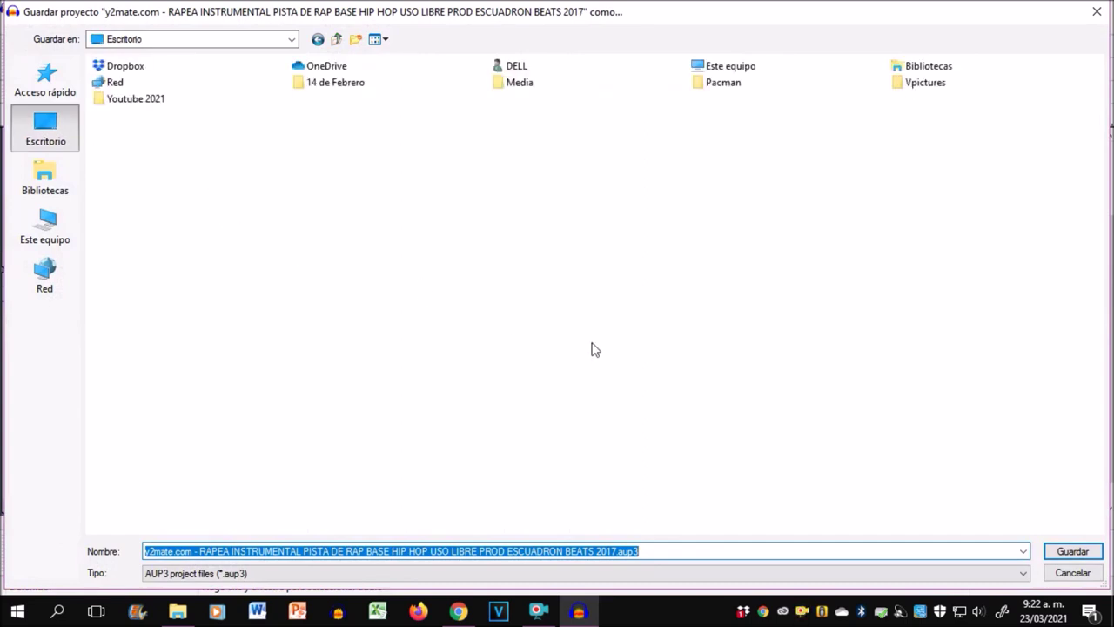
{"action": "type", "text": "rap"}
{"action": "key", "text": "ctrl+a"}
{"action": "left_click", "coordinate": [1094, 552]}
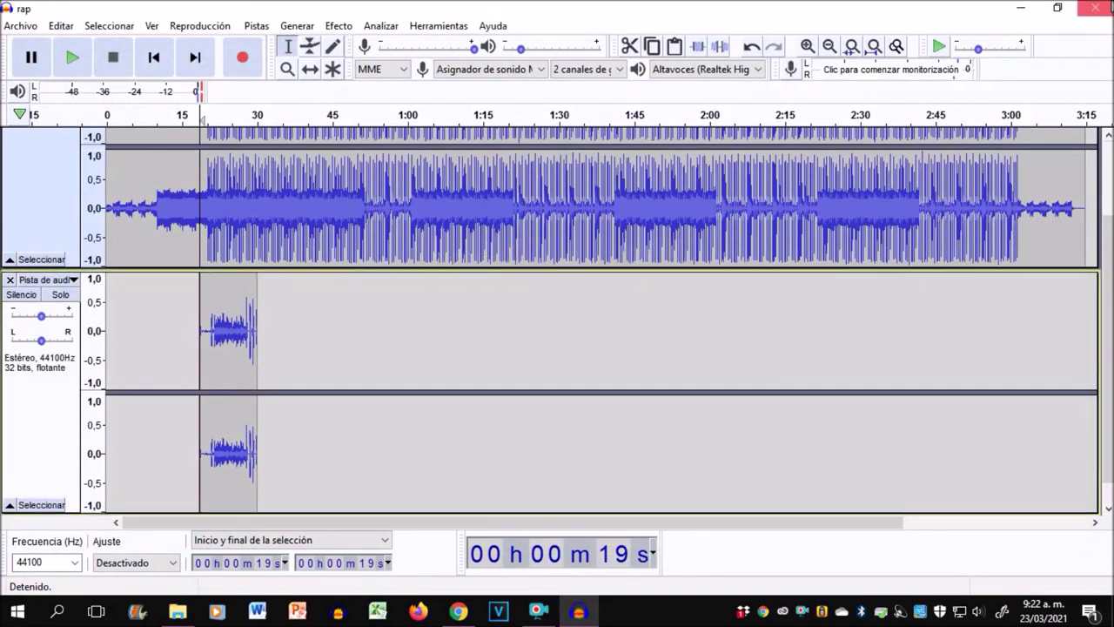
- Show the desktop and look at the saved rap.aup3 project file, then return to Audacity
{"action": "key", "text": "super+d"}
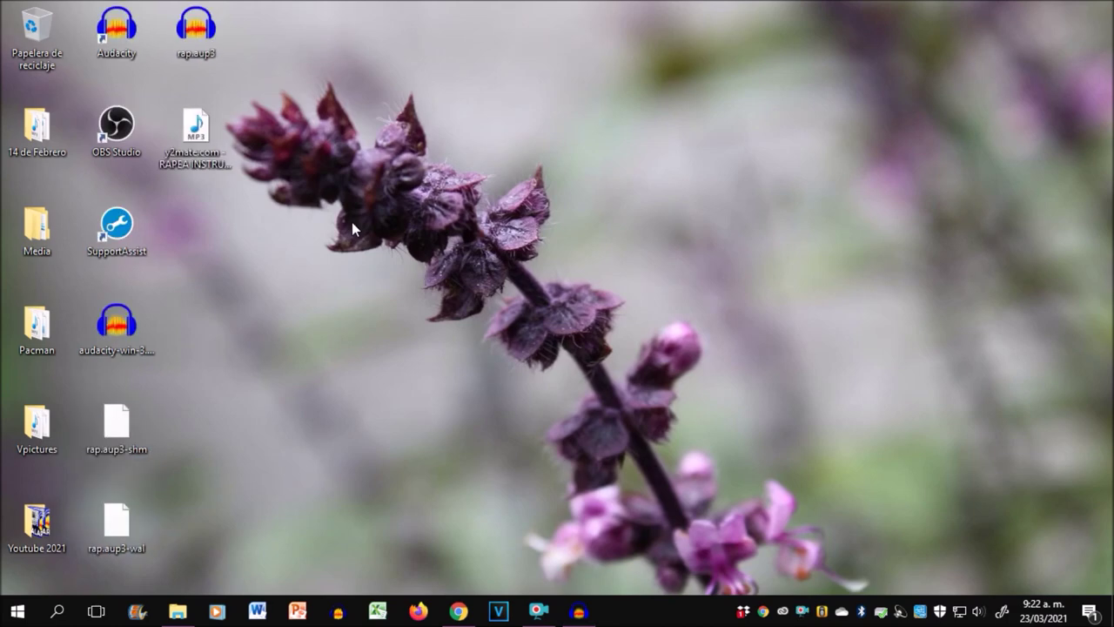
{"action": "left_click", "coordinate": [128, 346]}
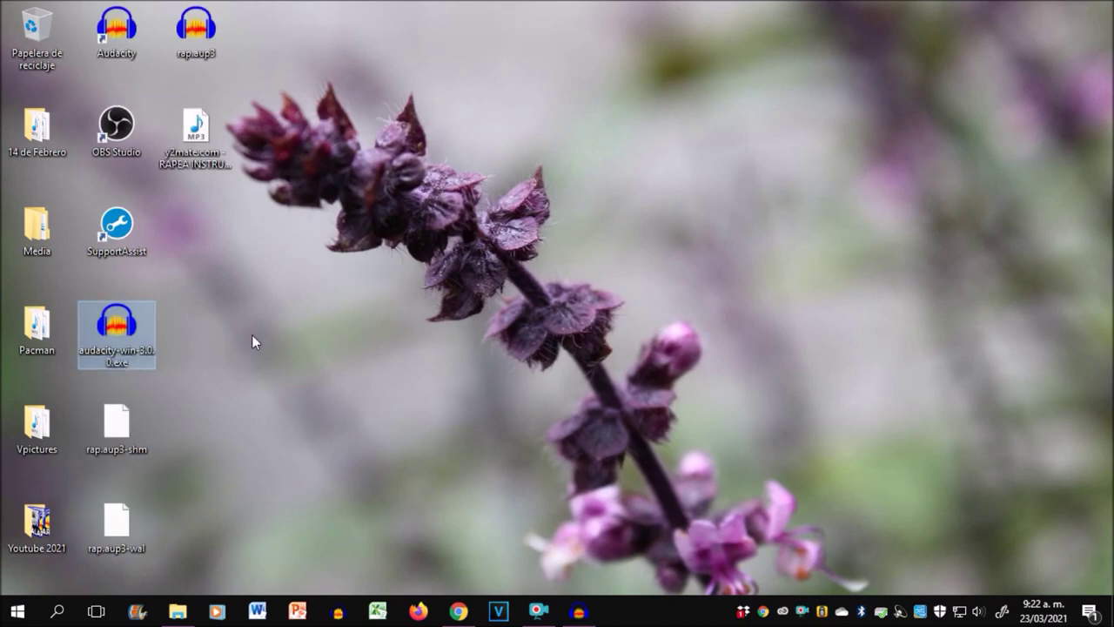
{"action": "left_click", "coordinate": [225, 51]}
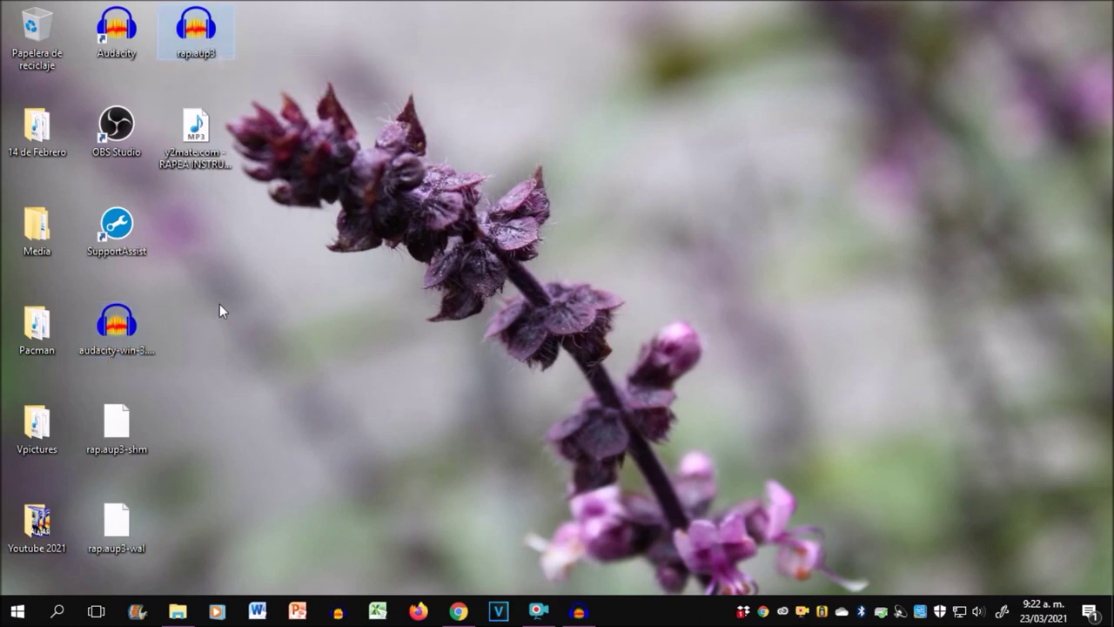
{"action": "left_click", "coordinate": [342, 614]}
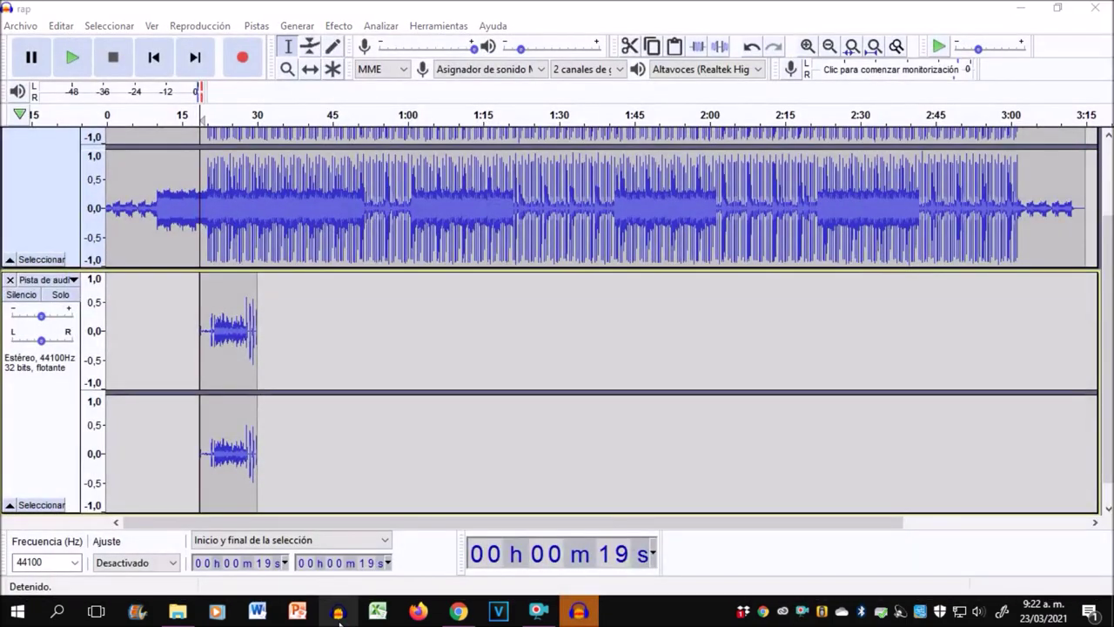
- Close the project window and reopen the saved rap.aup3 project from the desktop
{"action": "mouse_move", "coordinate": [458, 612]}
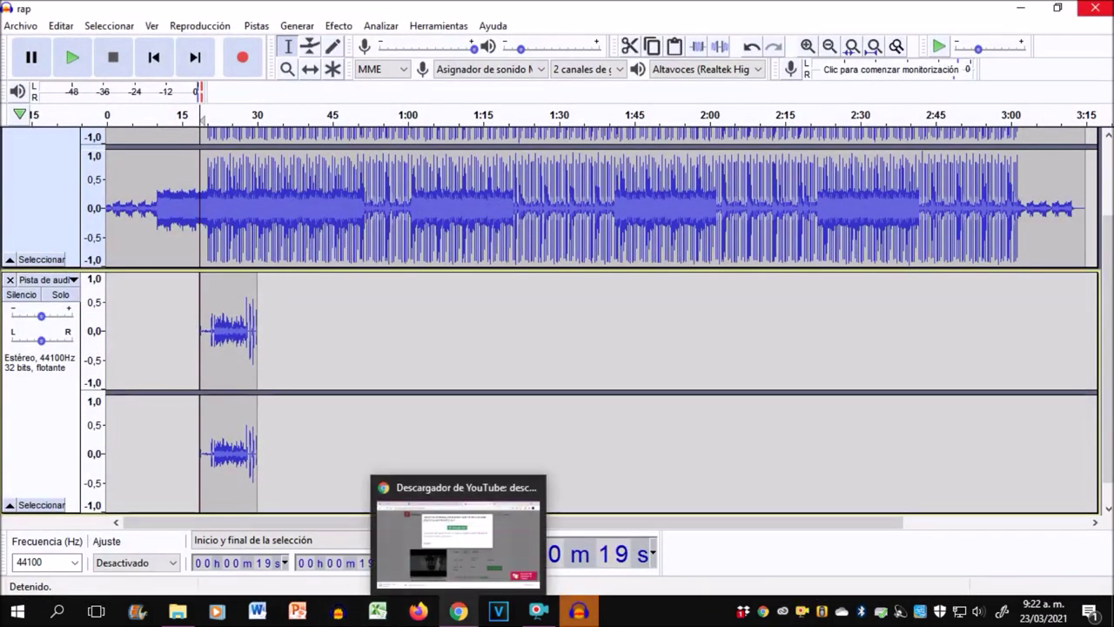
{"action": "left_click", "coordinate": [1095, 8]}
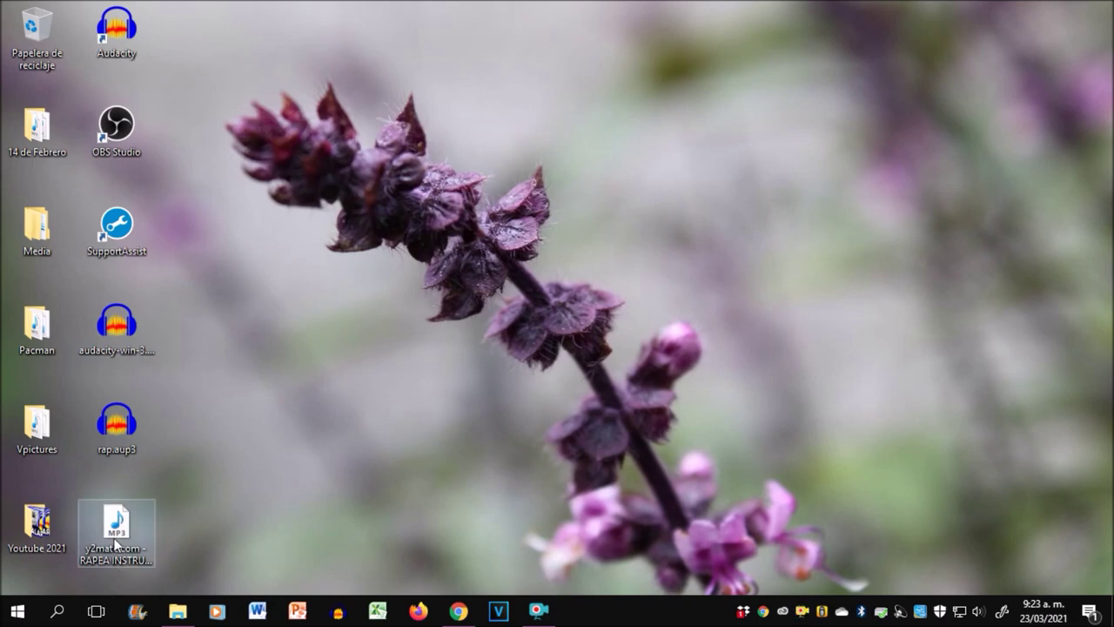
{"action": "left_click", "coordinate": [125, 424]}
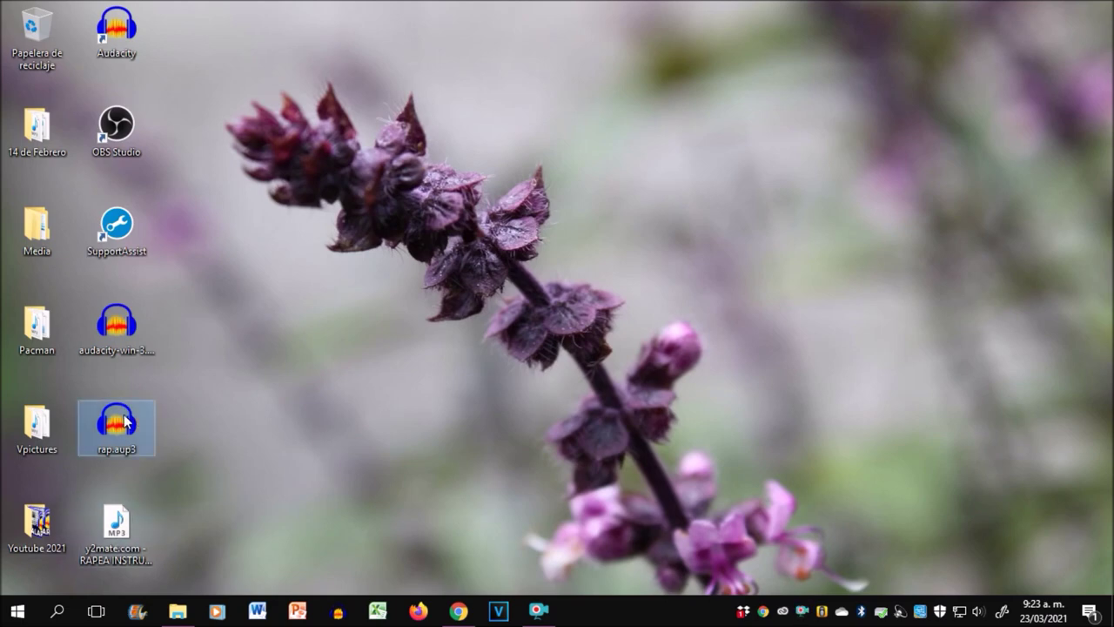
{"action": "double_click", "coordinate": [124, 424]}
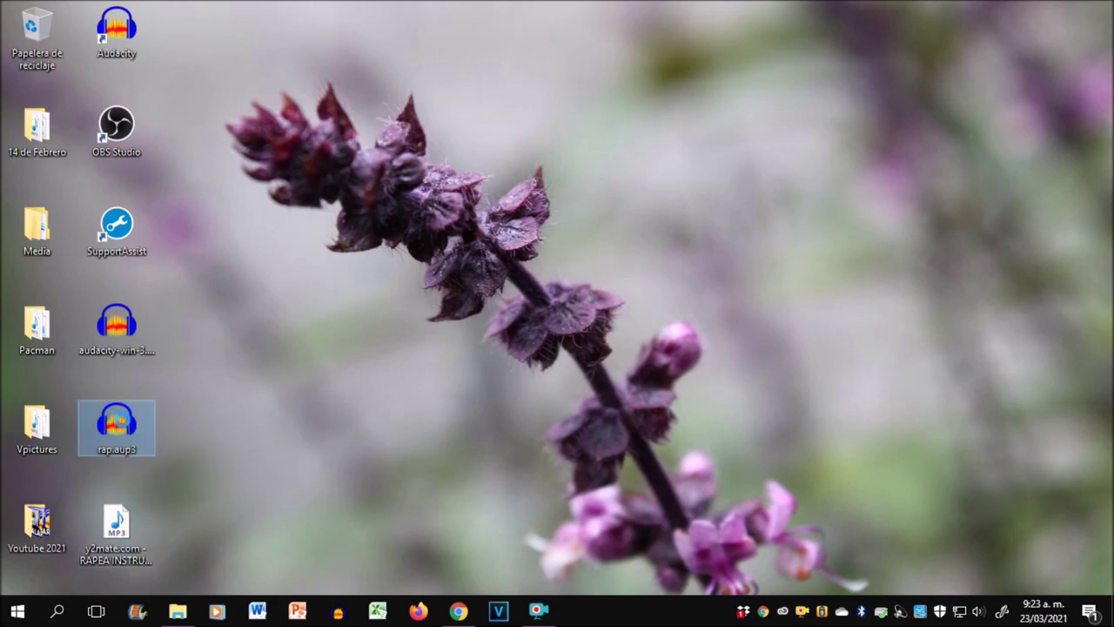
- Switch to File Explorer and examine the .au files in the e00\d00 subfolder of the old project's remaster_data folder
{"action": "left_click", "coordinate": [178, 614]}
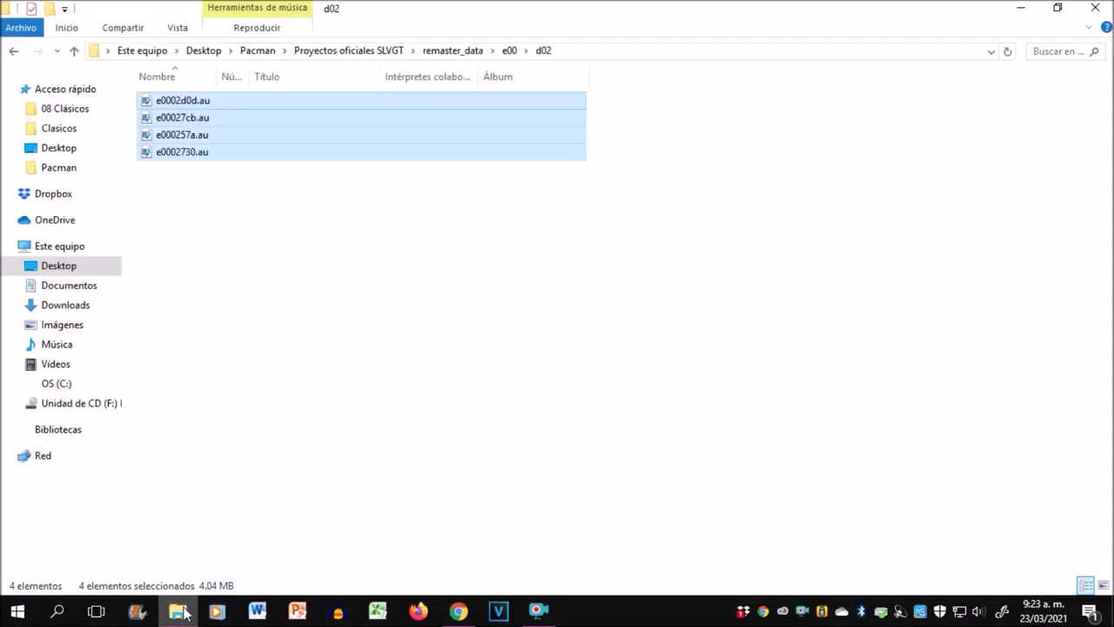
{"action": "left_click", "coordinate": [446, 52]}
{"action": "right_click", "coordinate": [447, 94]}
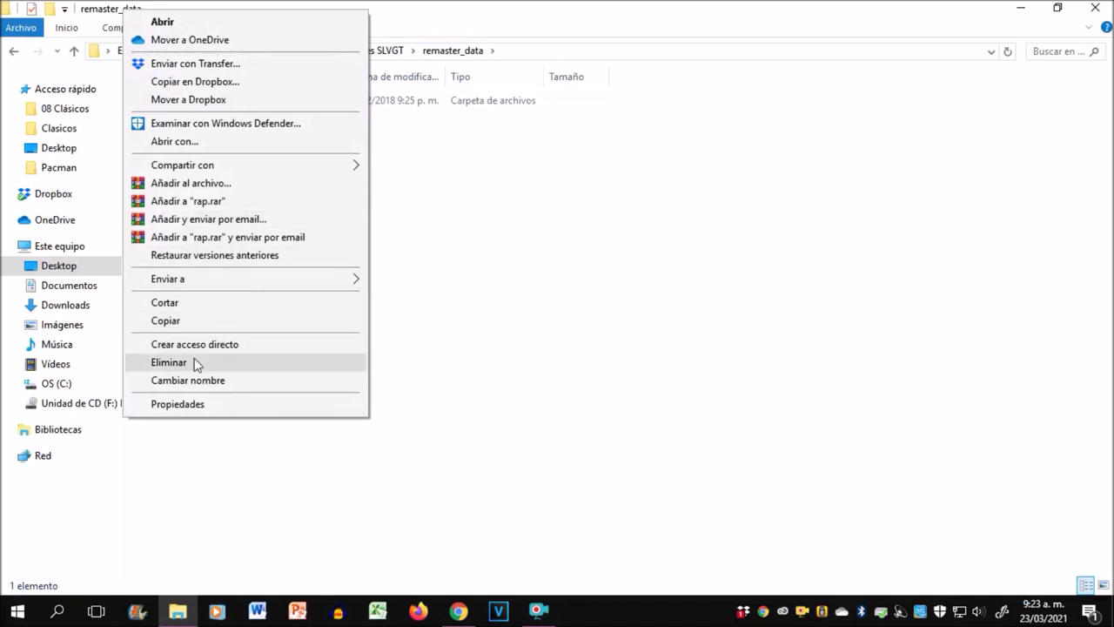
{"action": "left_click", "coordinate": [184, 23]}
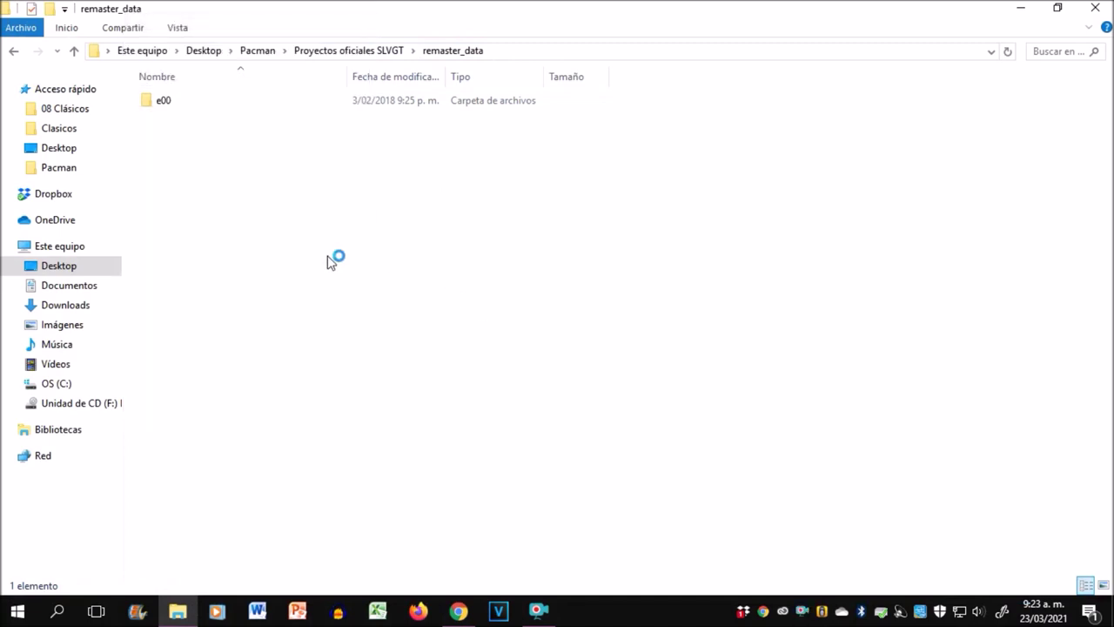
{"action": "double_click", "coordinate": [179, 103]}
{"action": "double_click", "coordinate": [210, 100]}
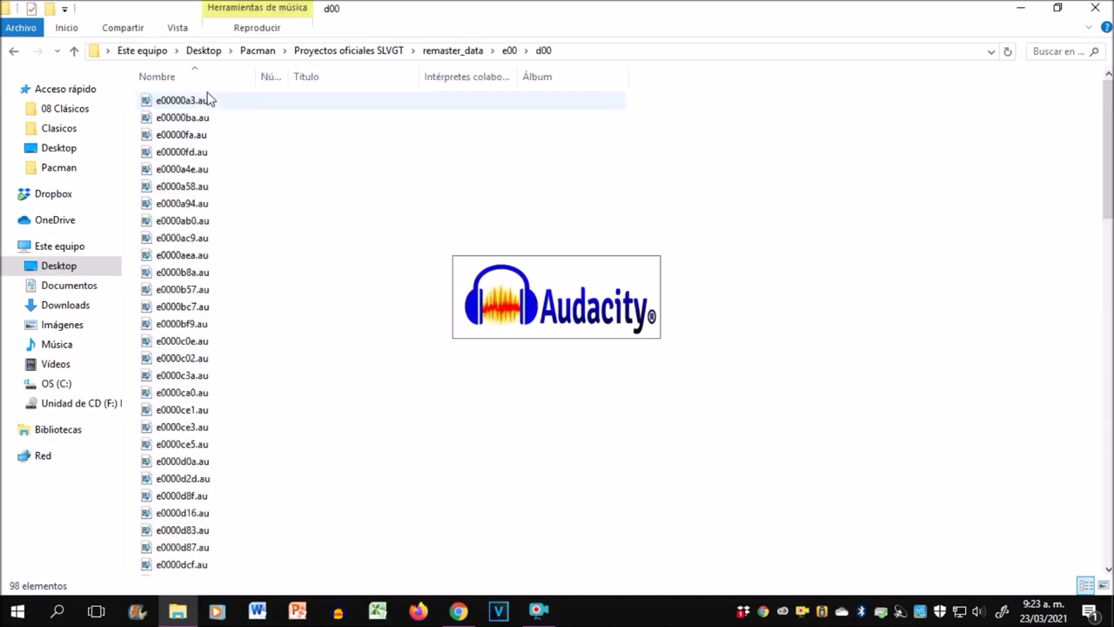
{"action": "left_click", "coordinate": [1019, 7]}
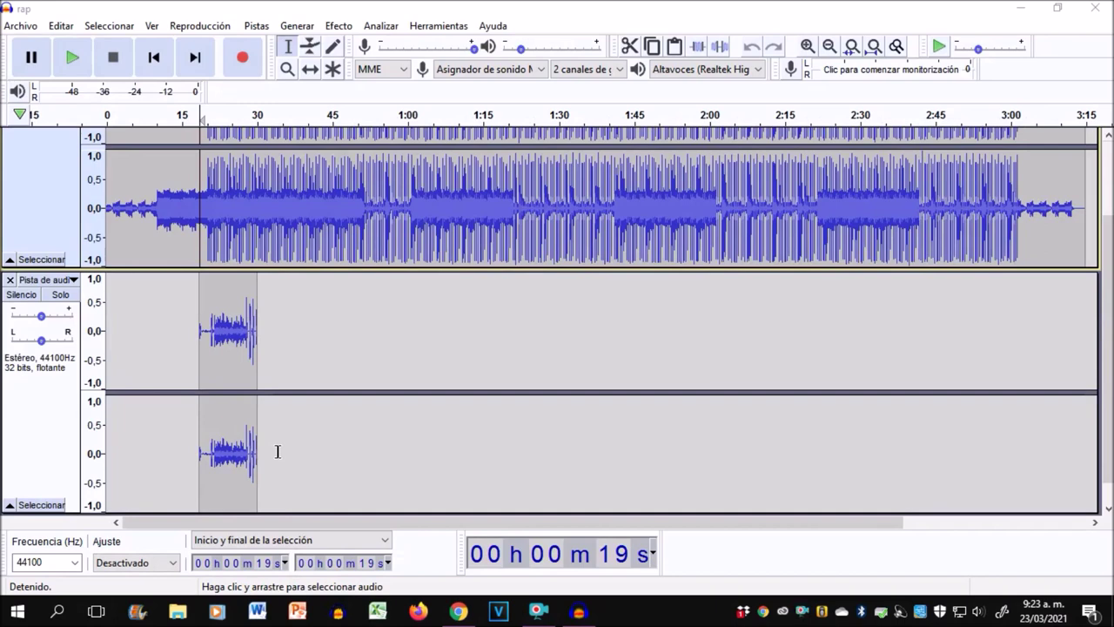
- Review the recorded clip in the reopened project, then go back to the desktop to look at the project and instrumental files
{"action": "left_click", "coordinate": [1095, 8]}
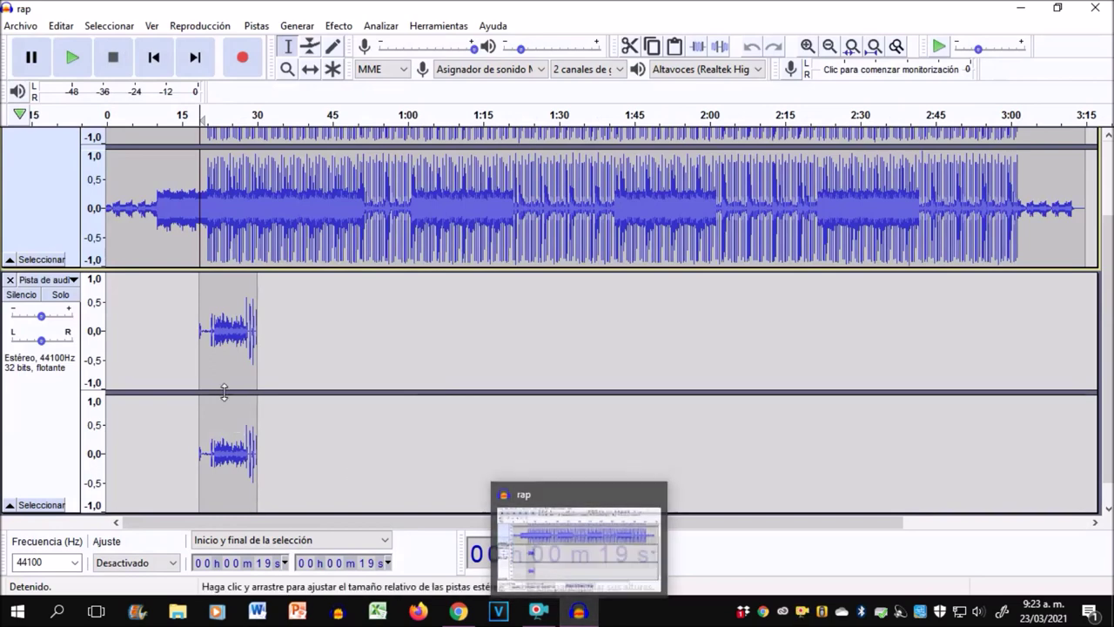
{"action": "left_click", "coordinate": [211, 357]}
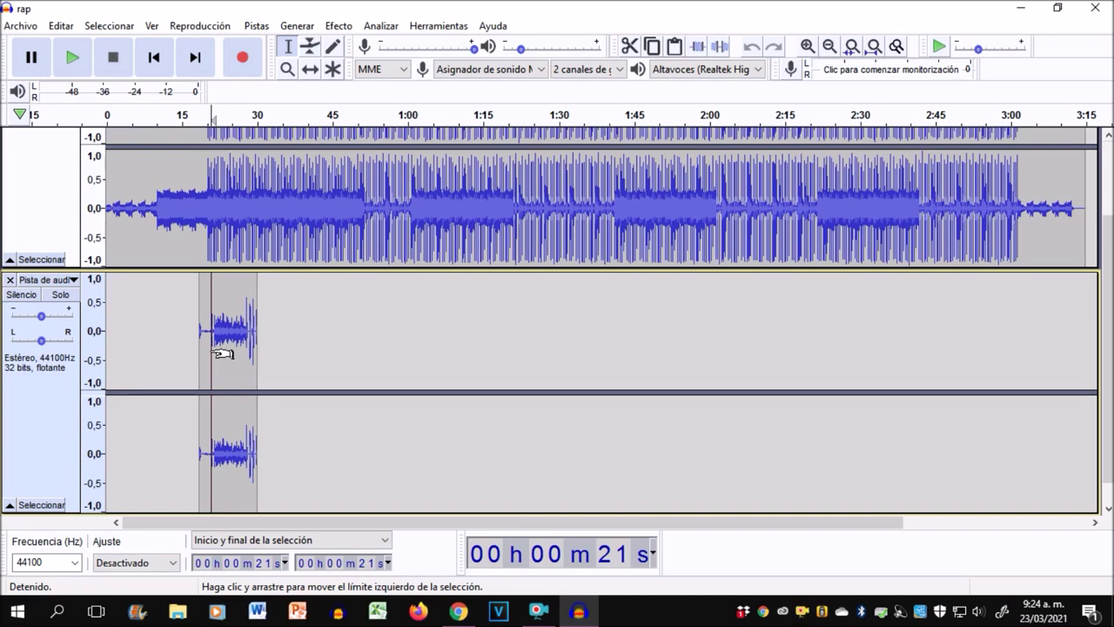
{"action": "left_click", "coordinate": [1022, 8]}
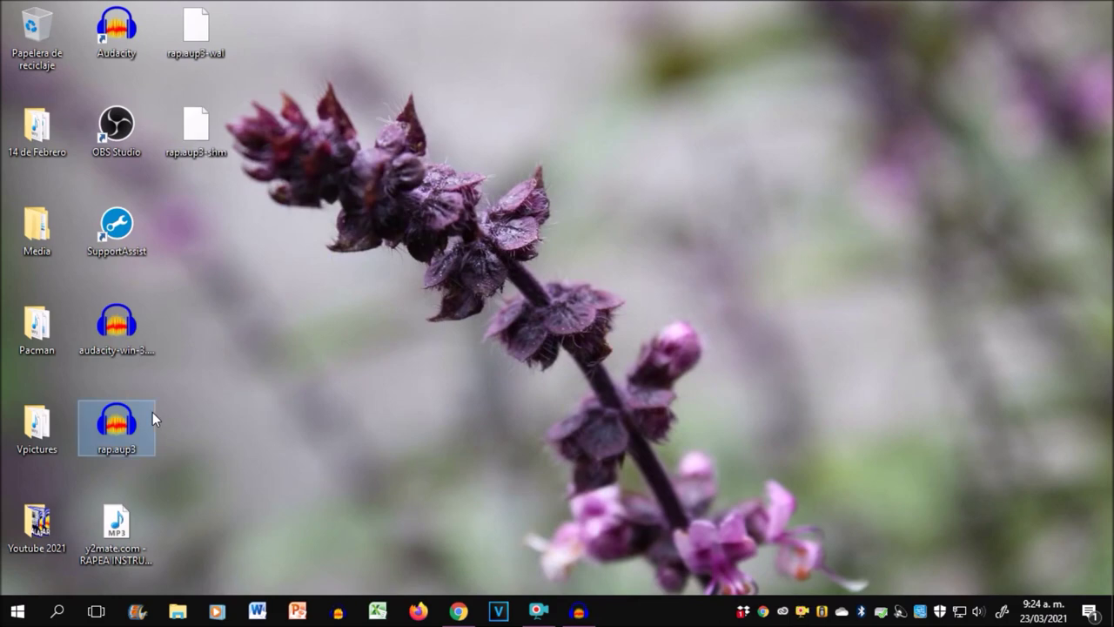
{"action": "left_click", "coordinate": [119, 531]}
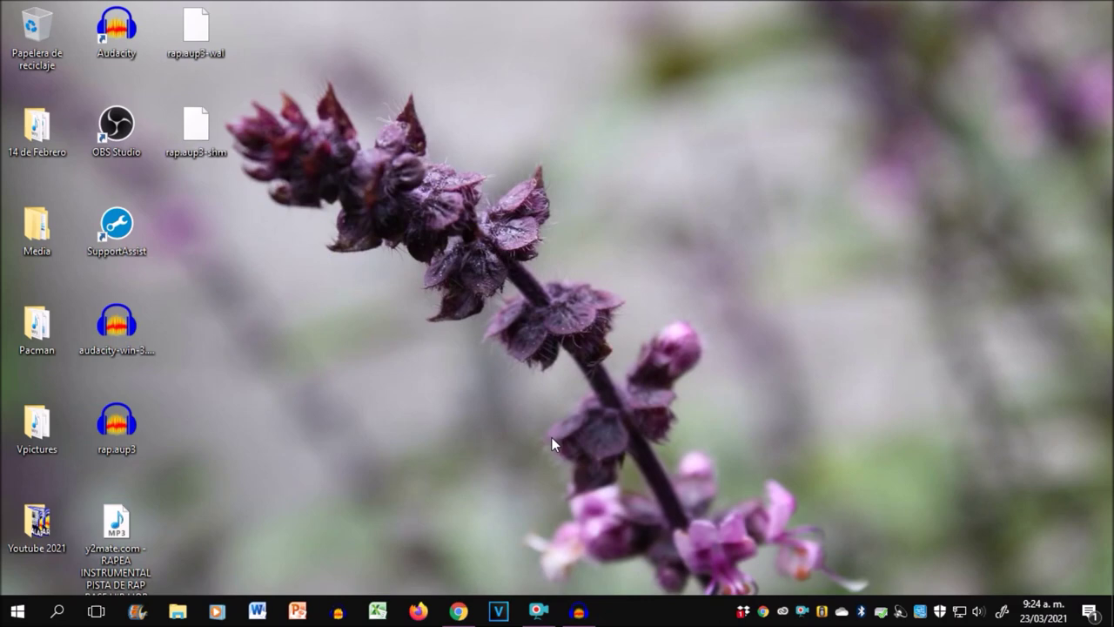
- Create a new desktop folder named "Canción de rap", then open it to check it and close it again
{"action": "right_click", "coordinate": [607, 370]}
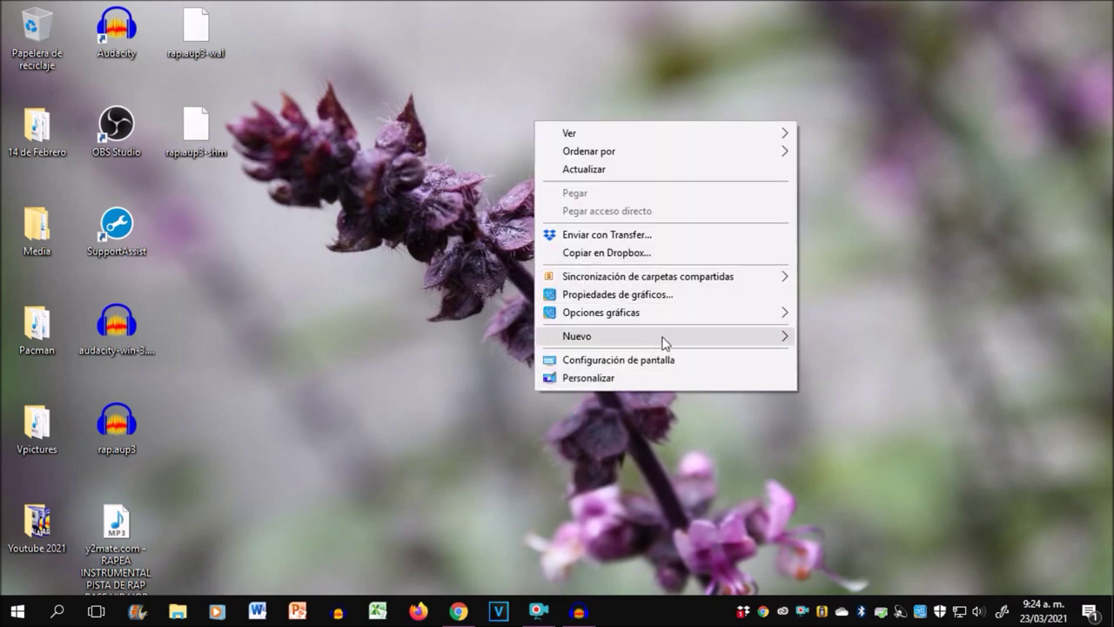
{"action": "mouse_move", "coordinate": [664, 339]}
{"action": "left_click", "coordinate": [835, 336]}
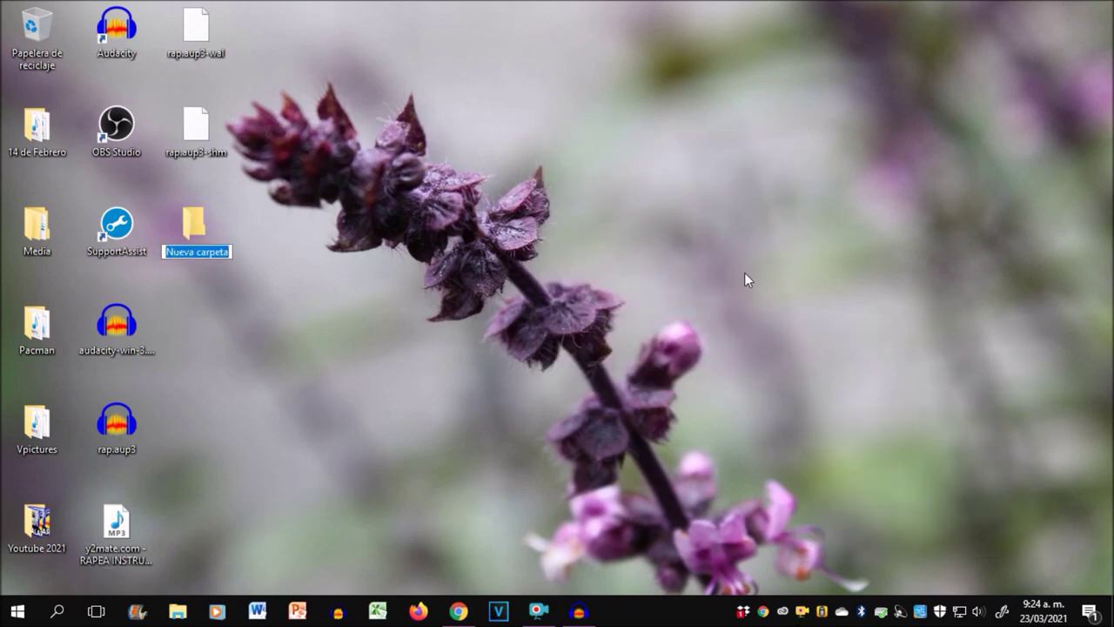
{"action": "type", "text": "Cancio d"}
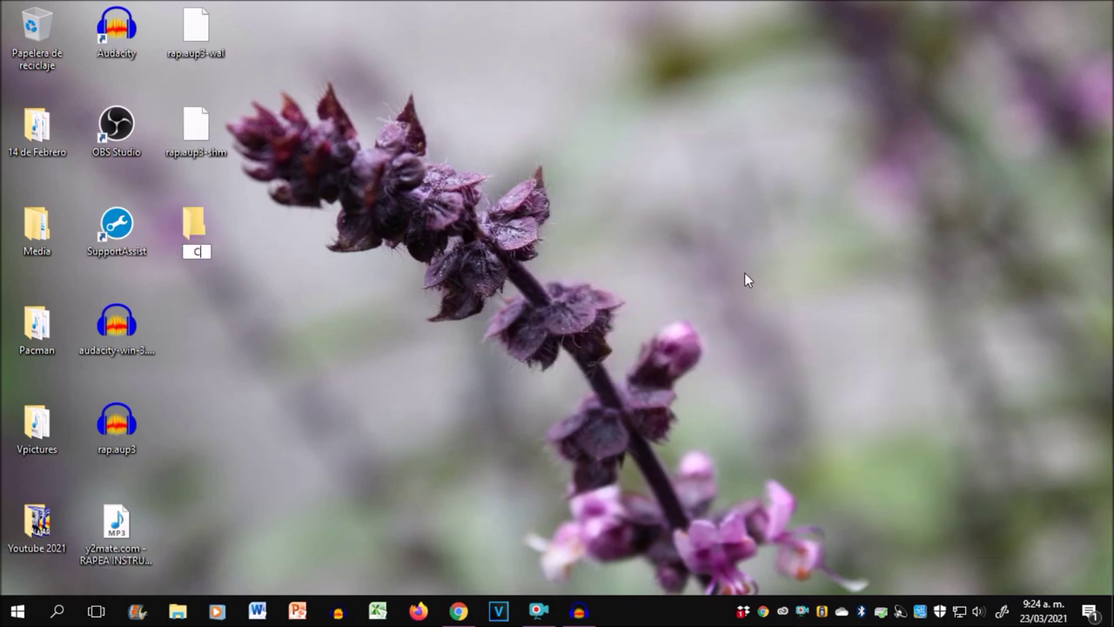
{"action": "key", "text": "BackSpace"}
{"action": "key", "text": "BackSpace"}
{"action": "key", "text": "BackSpace"}
{"action": "type", "text": "ón de rap"}
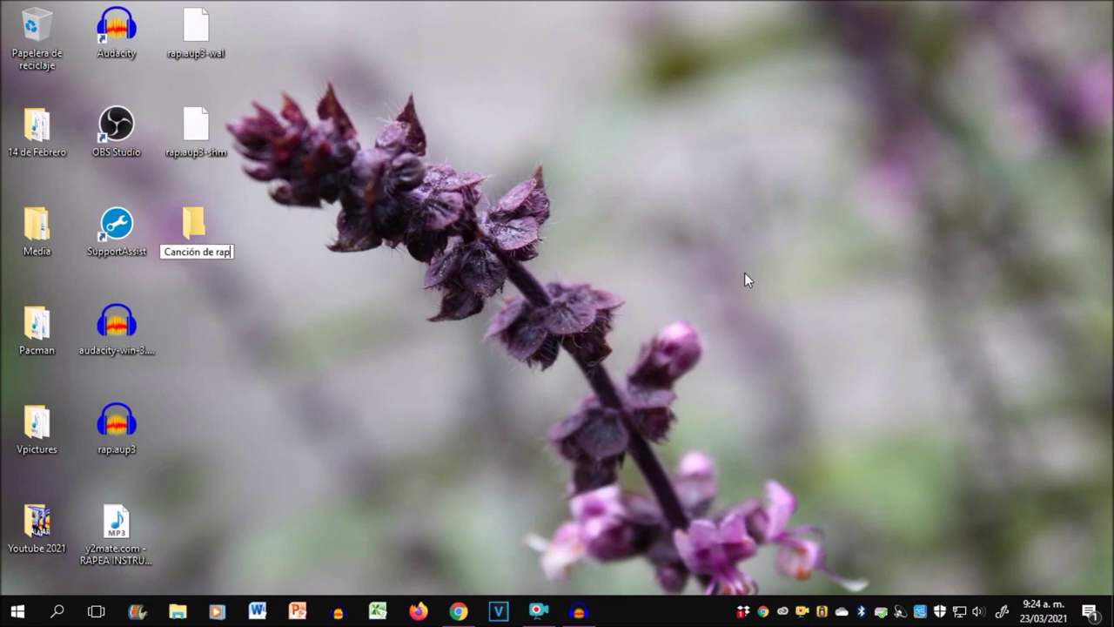
{"action": "key", "text": "Return"}
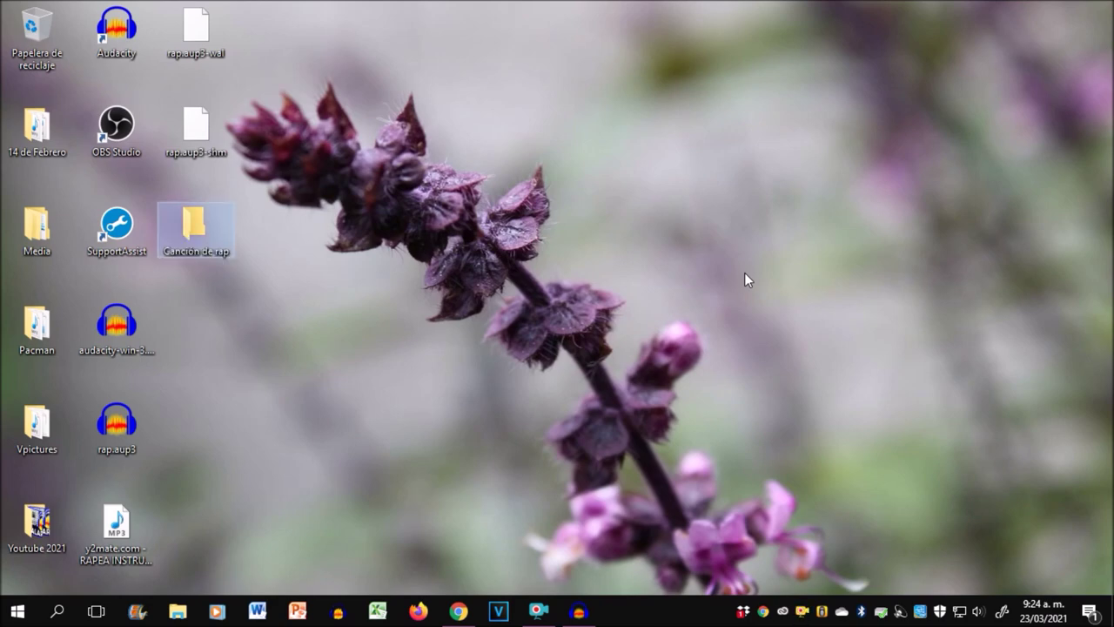
{"action": "double_click", "coordinate": [191, 225]}
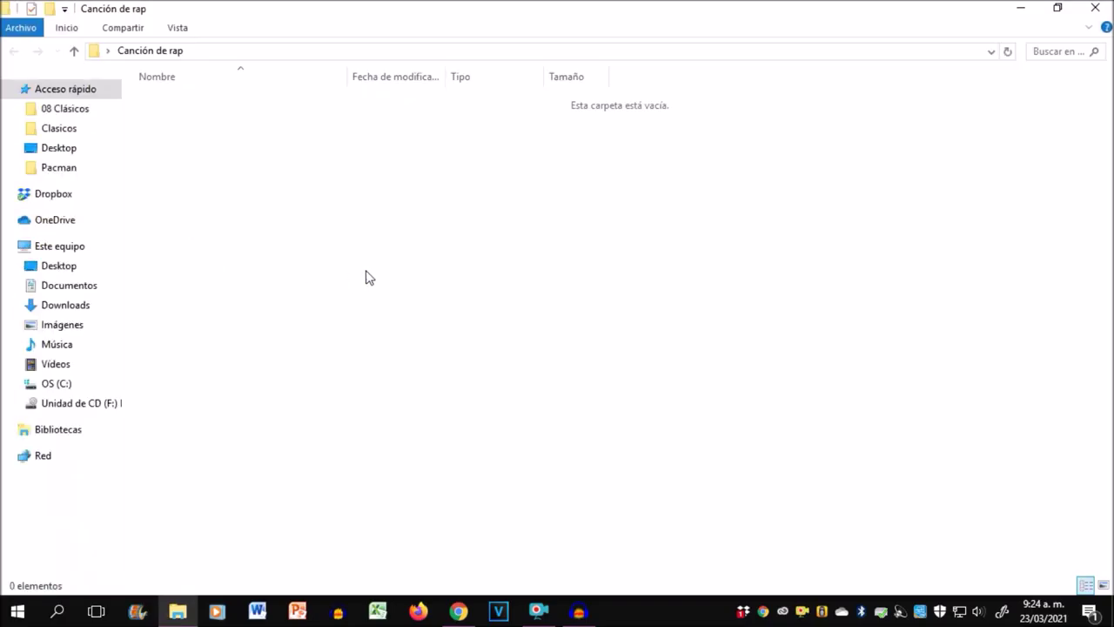
{"action": "left_click", "coordinate": [1095, 8]}
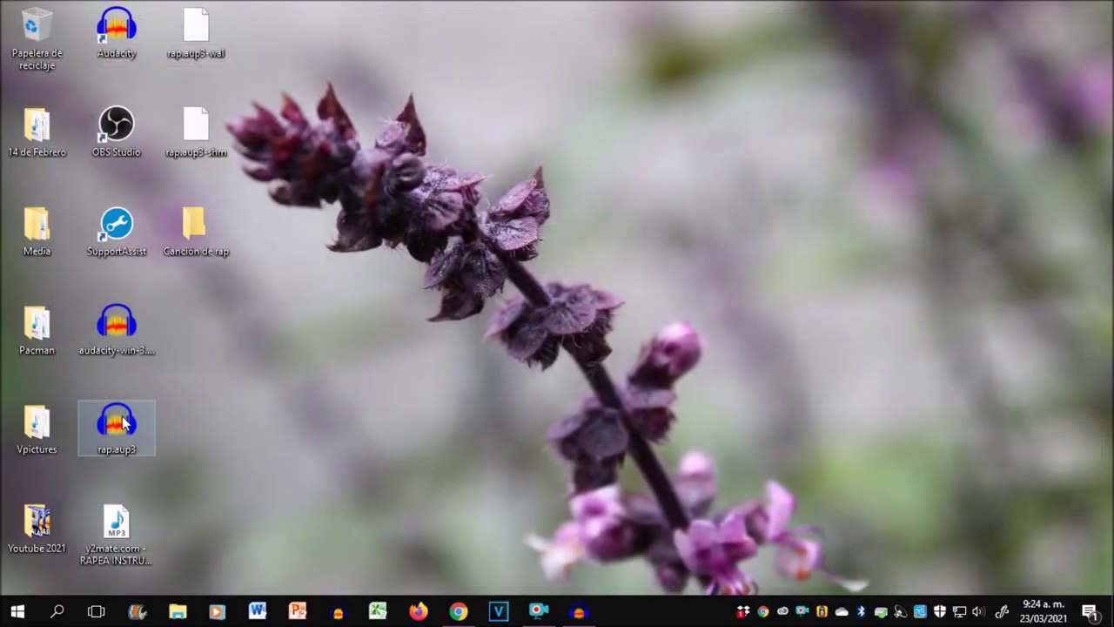
- Move rap.aup3 and the rap instrumental MP3 into the "Canción de rap" folder, closing Audacity and retrying to release the project file
{"action": "left_click", "coordinate": [116, 522], "text": "ctrl"}
{"action": "left_click_drag", "start_coordinate": [113, 433], "coordinate": [187, 240]}
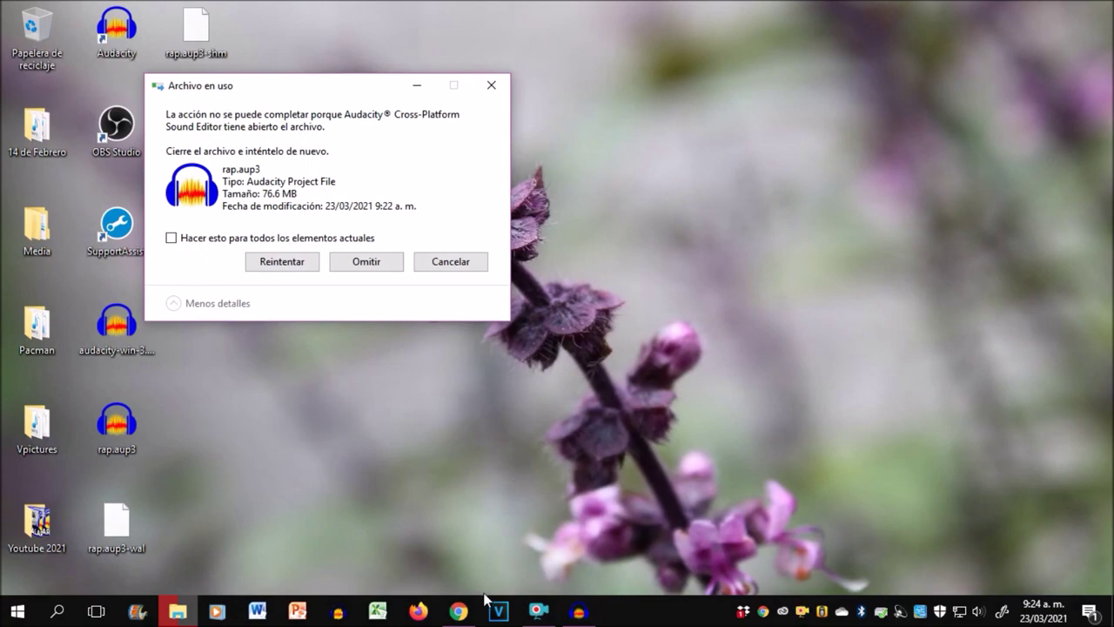
{"action": "left_click", "coordinate": [578, 611]}
{"action": "key", "text": "alt+F4"}
{"action": "left_click", "coordinate": [275, 261]}
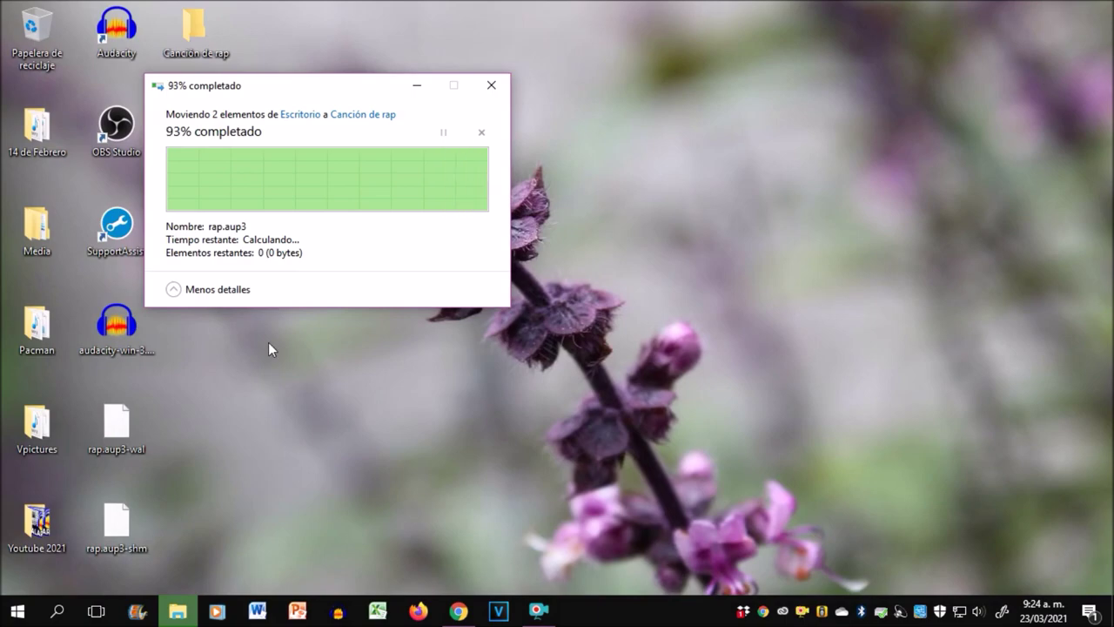
- Check the "Canción de rap" folder by opening rap.aup3 from it, then close the project and the folder
{"action": "double_click", "coordinate": [211, 48]}
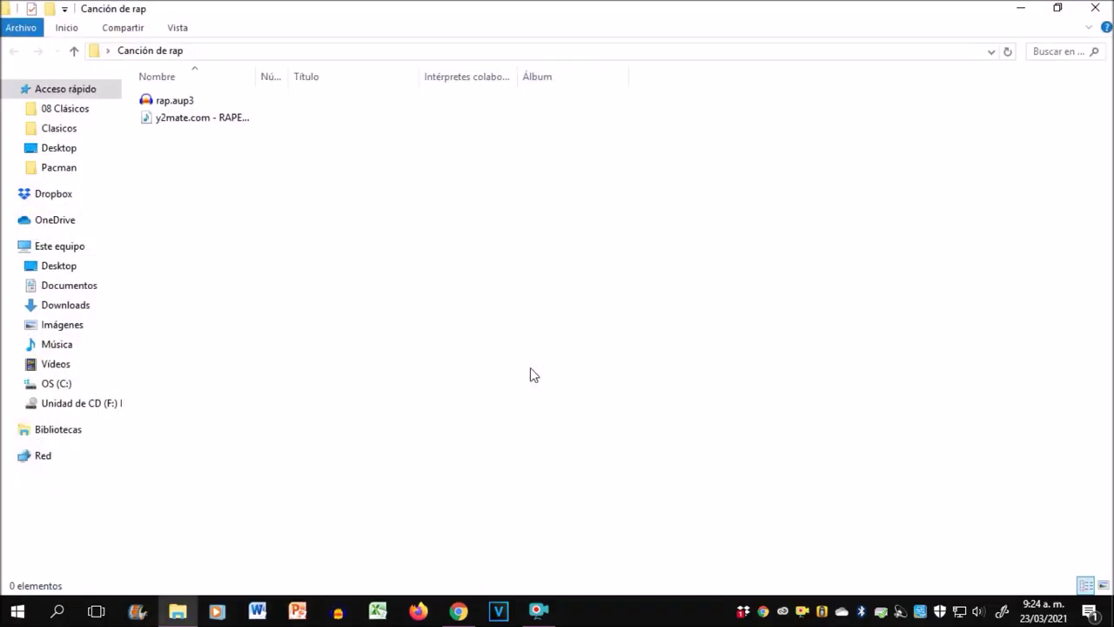
{"action": "left_click", "coordinate": [188, 103]}
{"action": "double_click", "coordinate": [189, 102]}
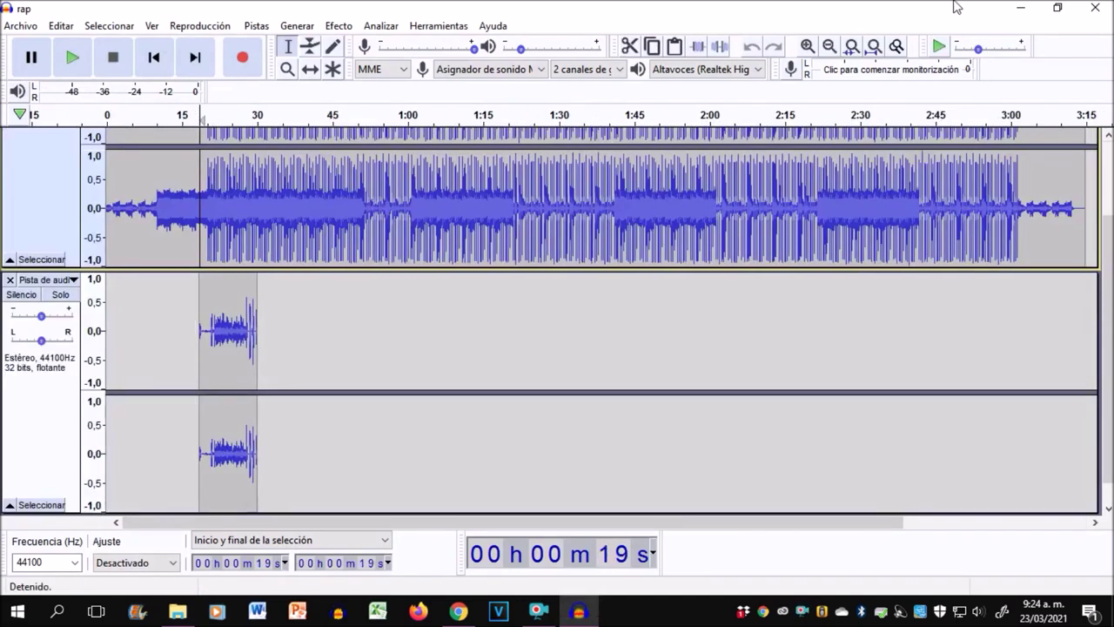
{"action": "left_click", "coordinate": [1107, 7]}
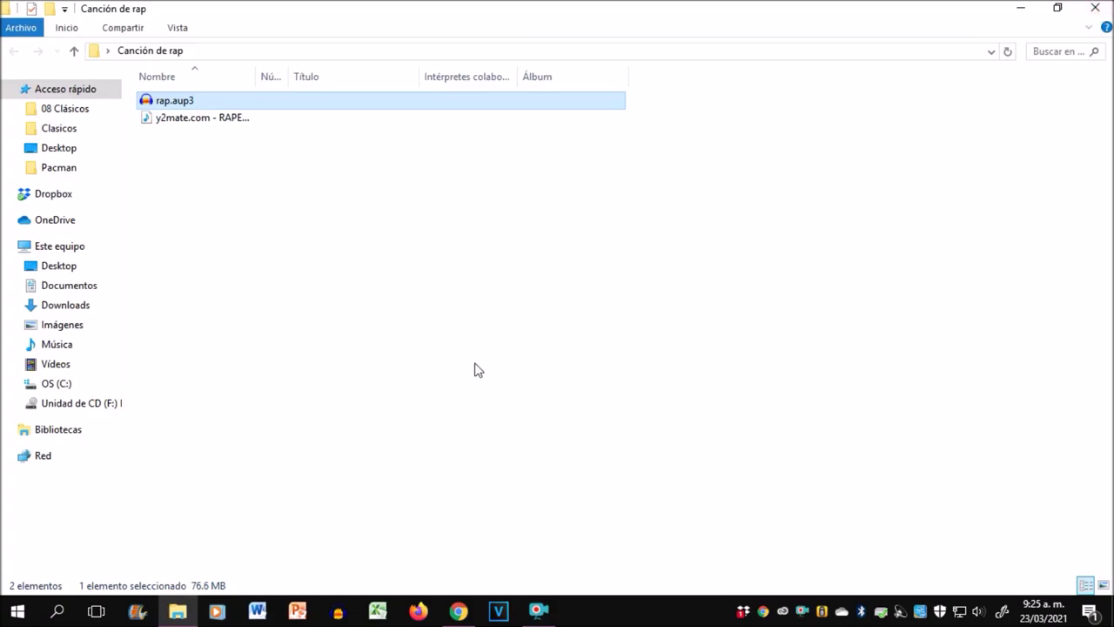
{"action": "left_click", "coordinate": [1095, 8]}
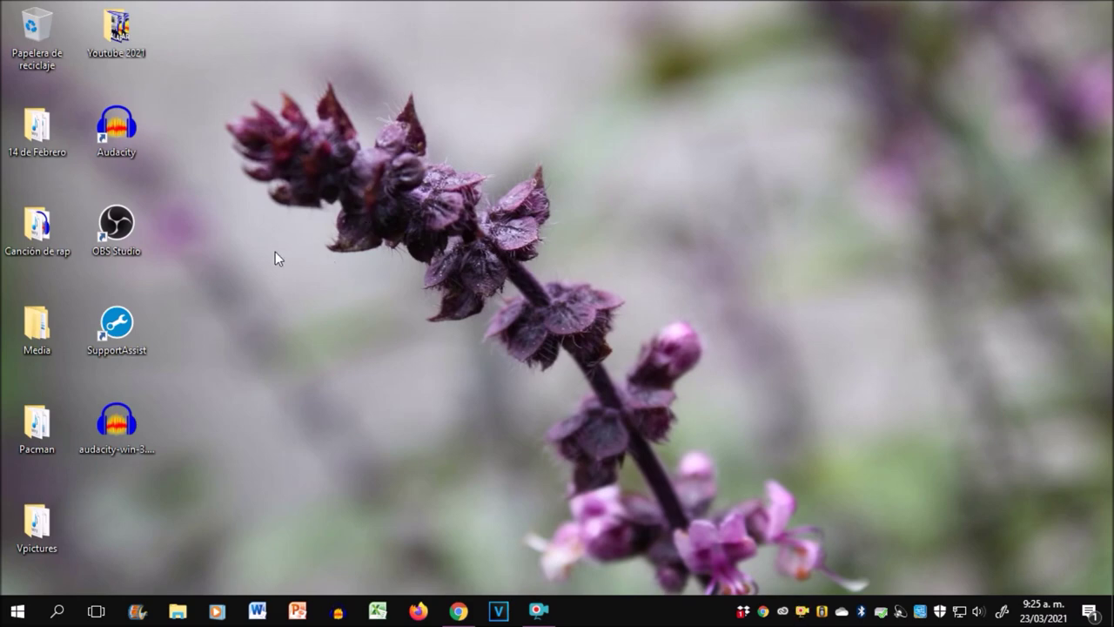
{"action": "left_click", "coordinate": [47, 228]}
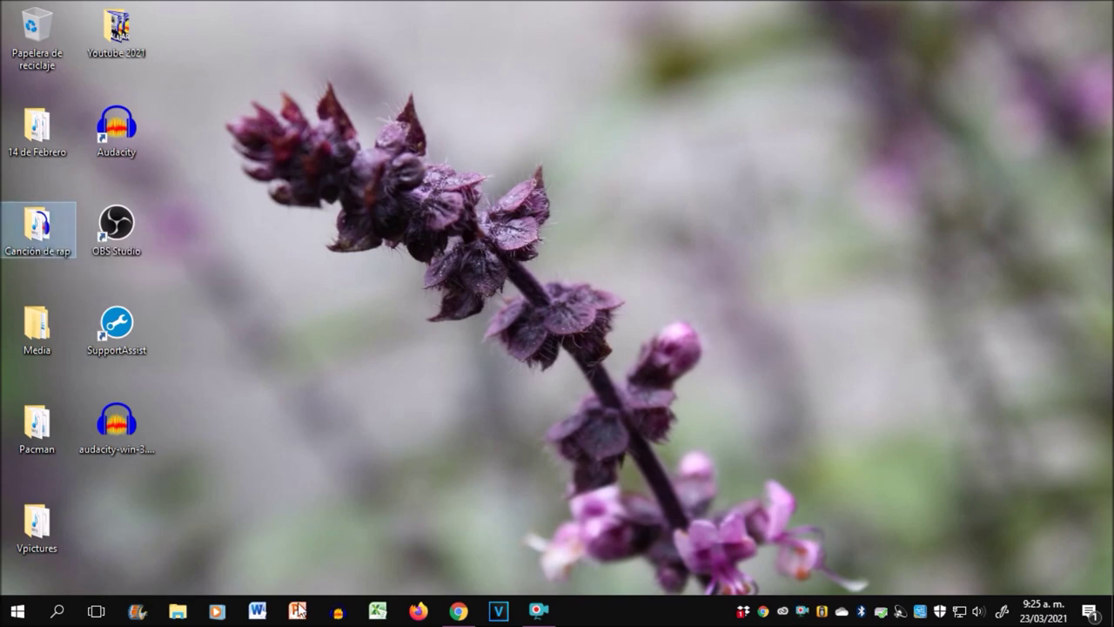
- Switch to Chrome and close the y2mate, Audacity 3.0.0 release and FossHub pages along with the downloads bar
{"action": "left_click", "coordinate": [461, 609]}
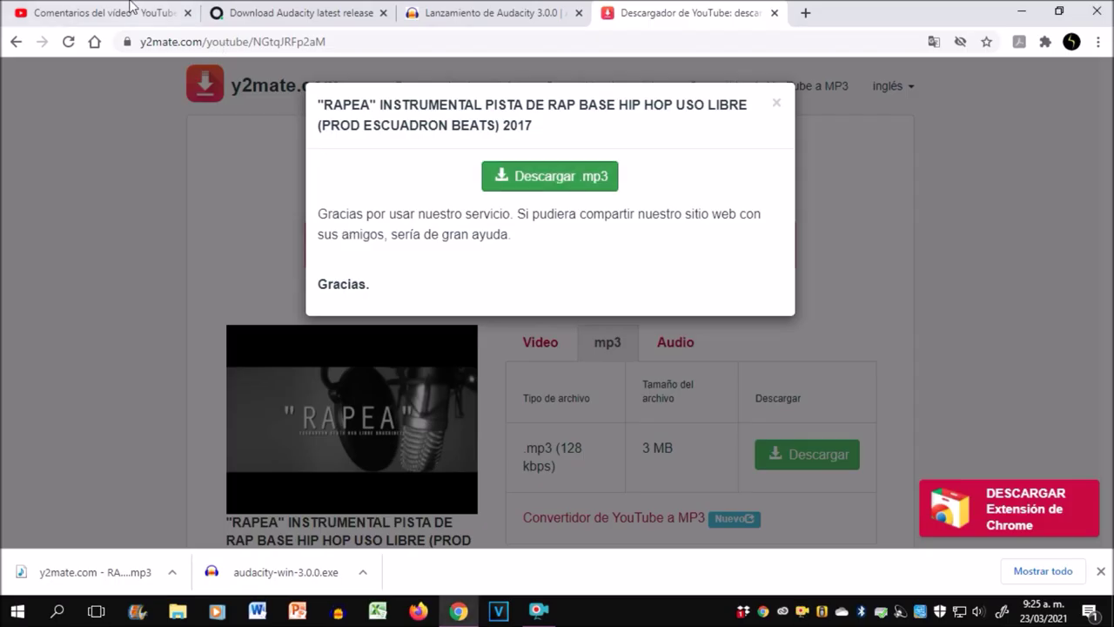
{"action": "left_click", "coordinate": [773, 13]}
{"action": "left_click", "coordinate": [577, 13]}
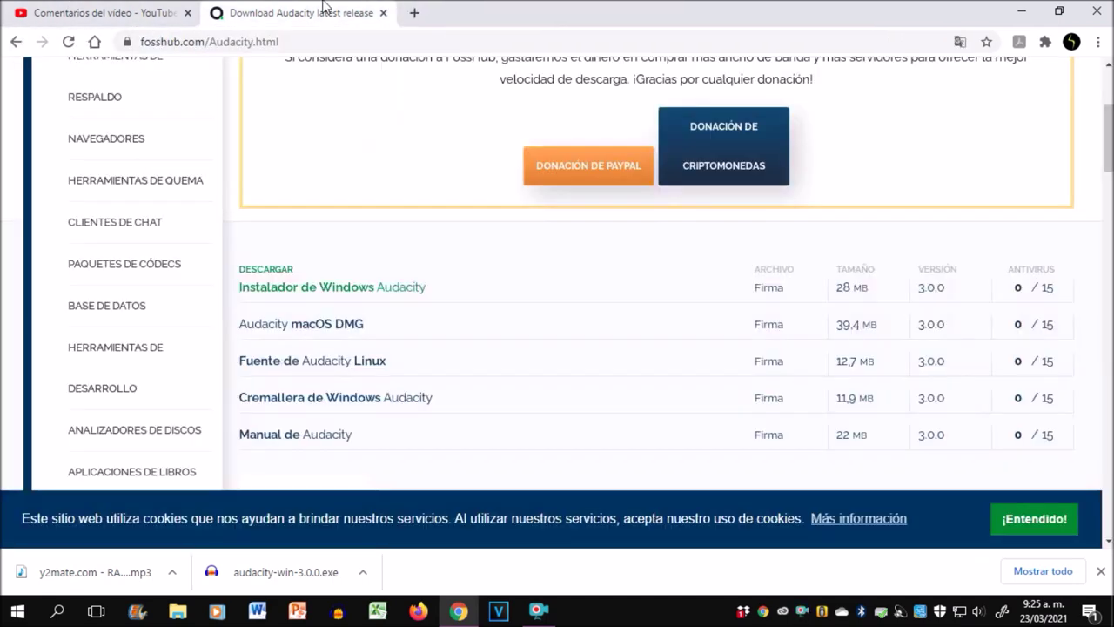
{"action": "middle_click", "coordinate": [323, 6]}
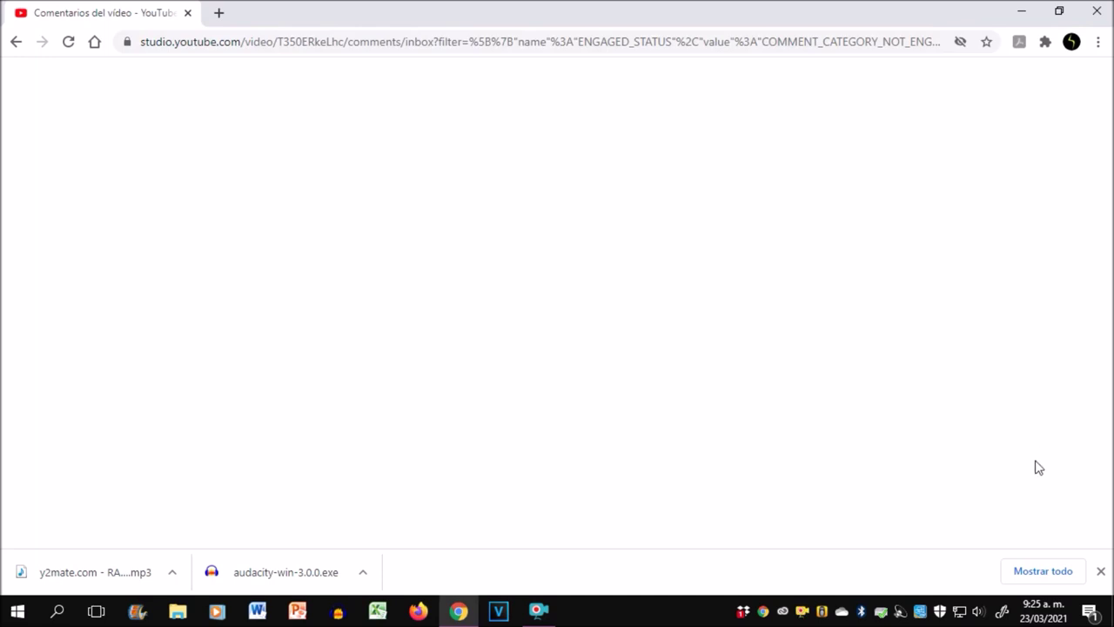
{"action": "left_click", "coordinate": [1101, 571]}
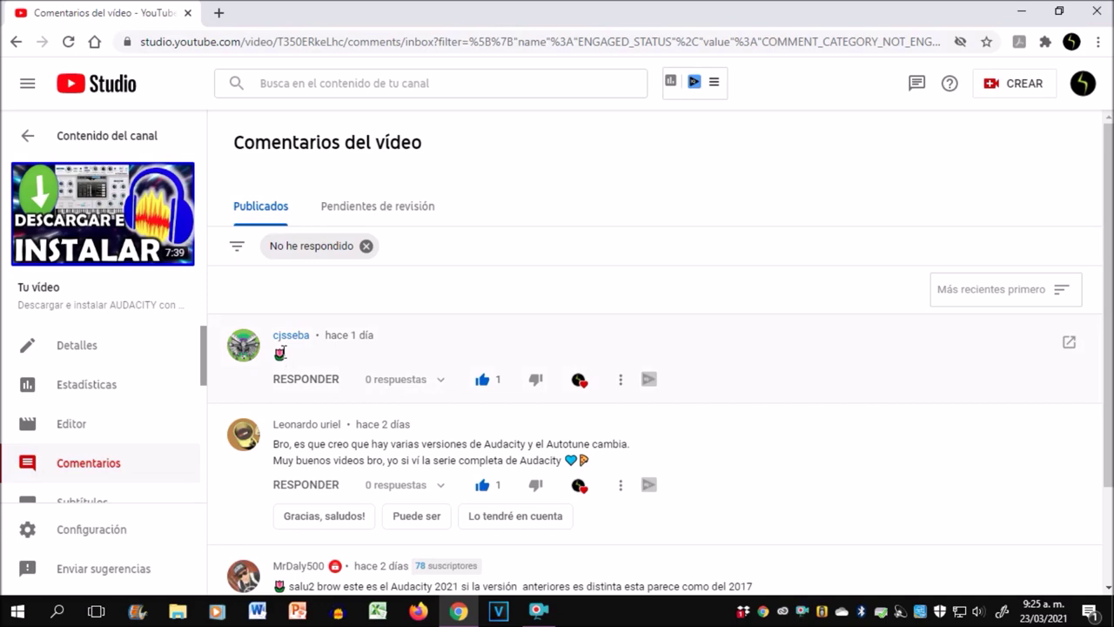
- Read through the video's unanswered comments in YouTube Studio, then minimize the browser
{"action": "scroll", "coordinate": [281, 352], "scroll_direction": "down", "scroll_amount": 3}
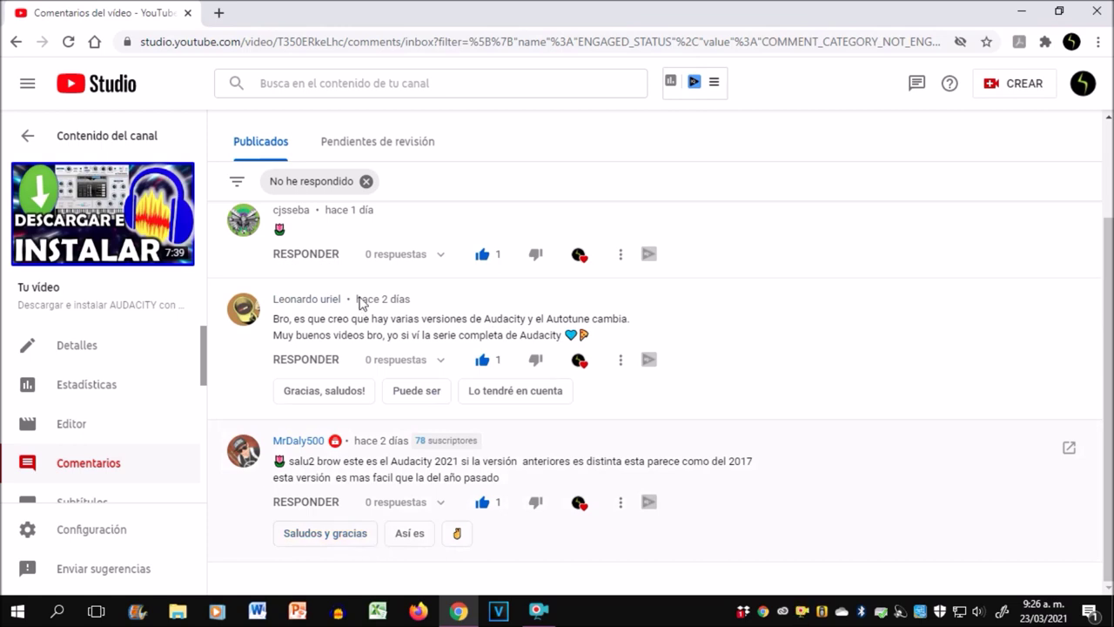
{"action": "left_click", "coordinate": [1023, 11]}
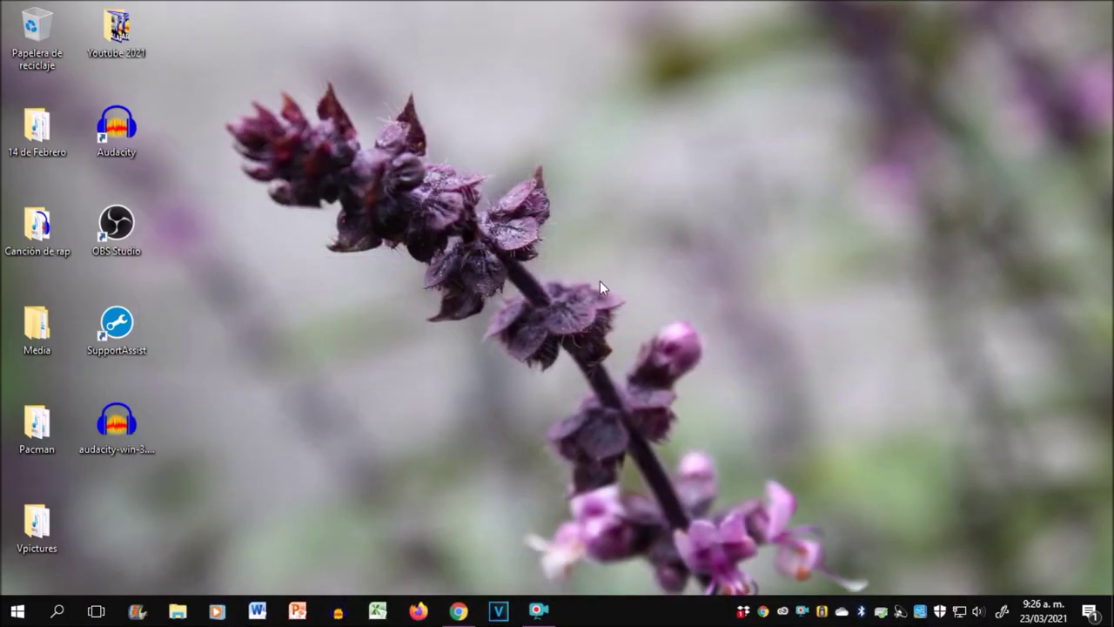
{"action": "left_click", "coordinate": [111, 435]}
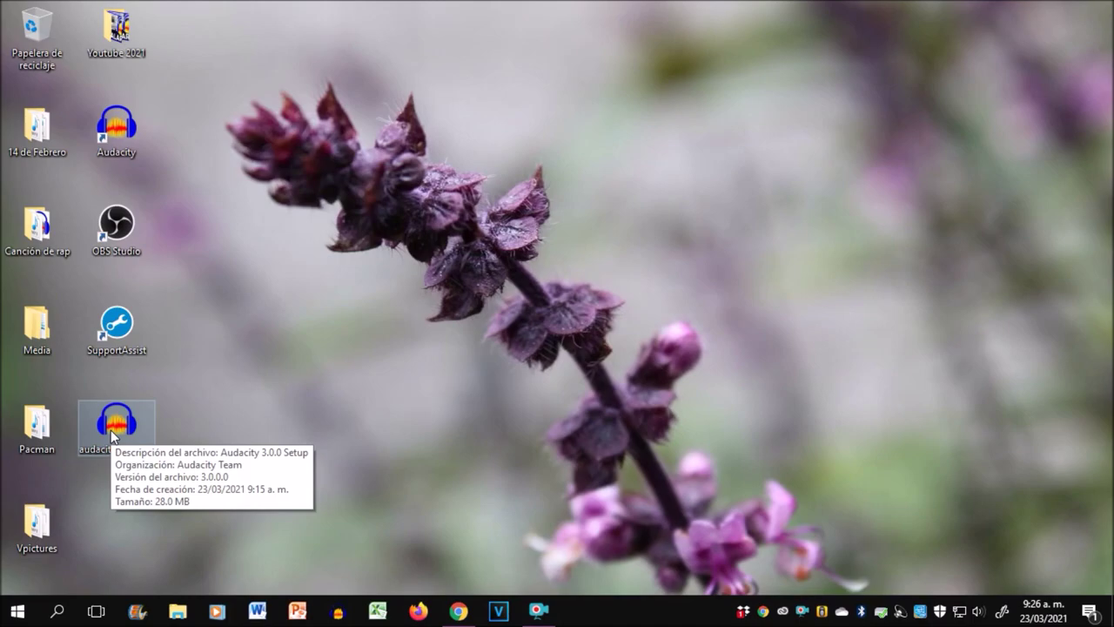
{"action": "double_click", "coordinate": [111, 423]}
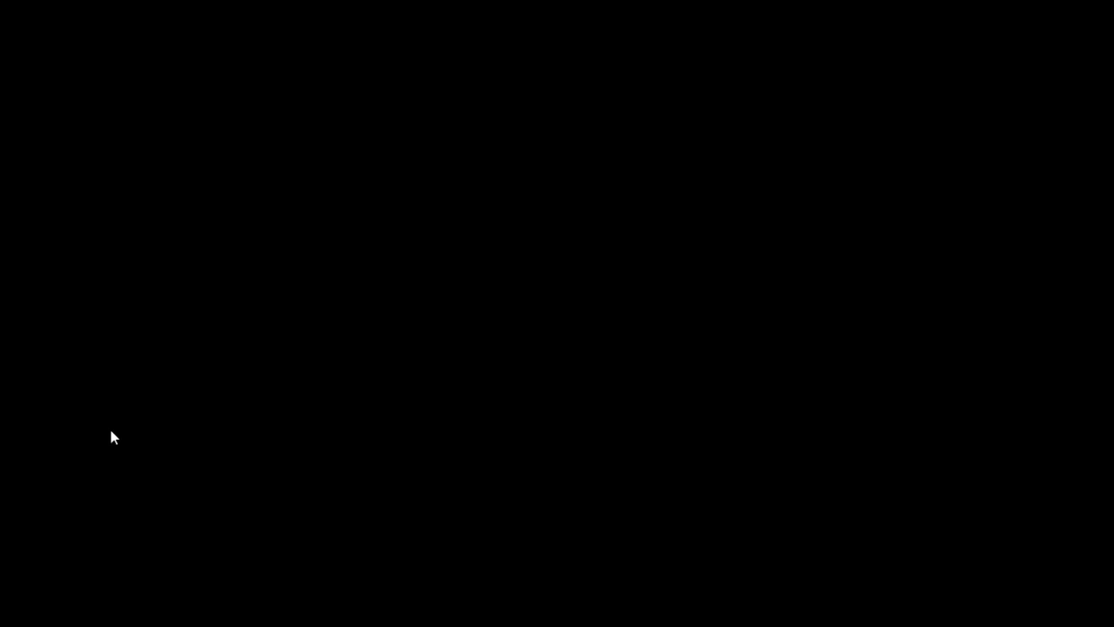
{"action": "left_click", "coordinate": [483, 419]}
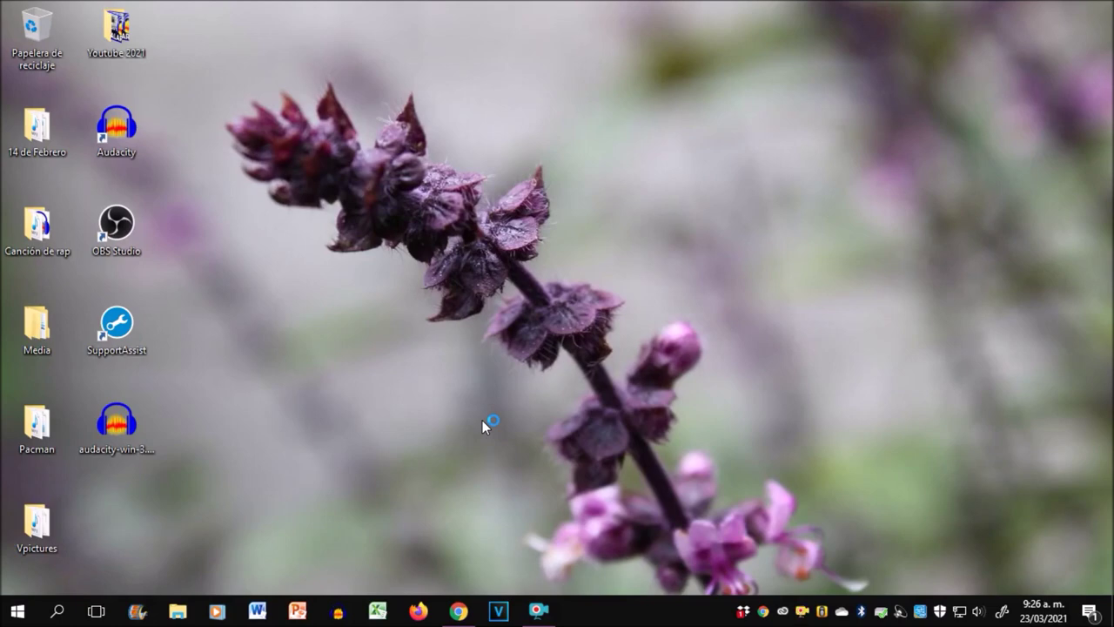
{"action": "left_click", "coordinate": [658, 341]}
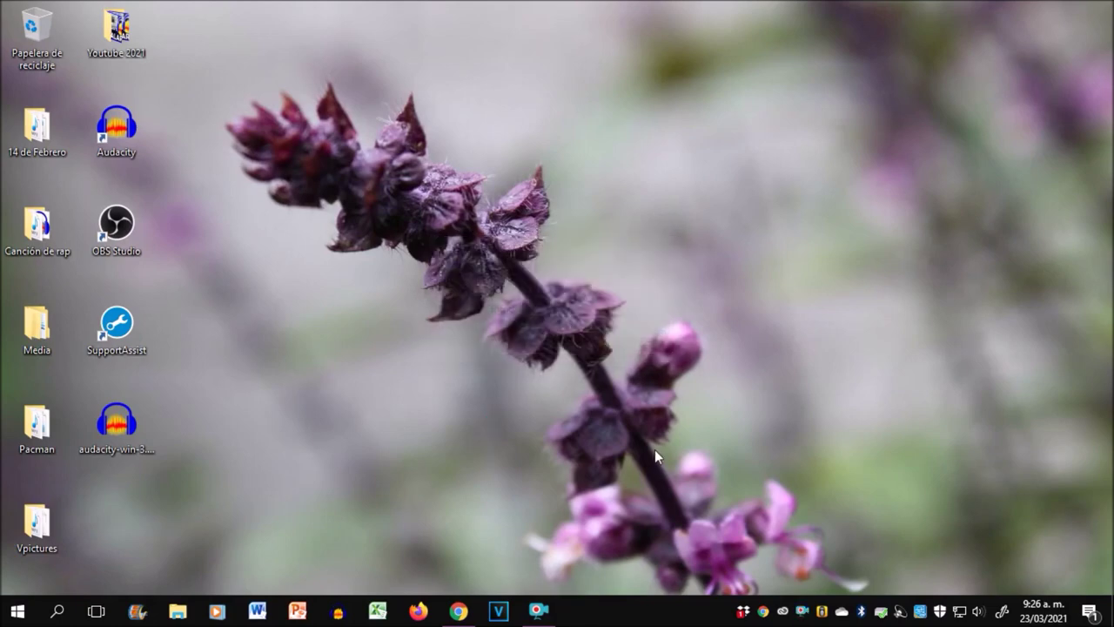